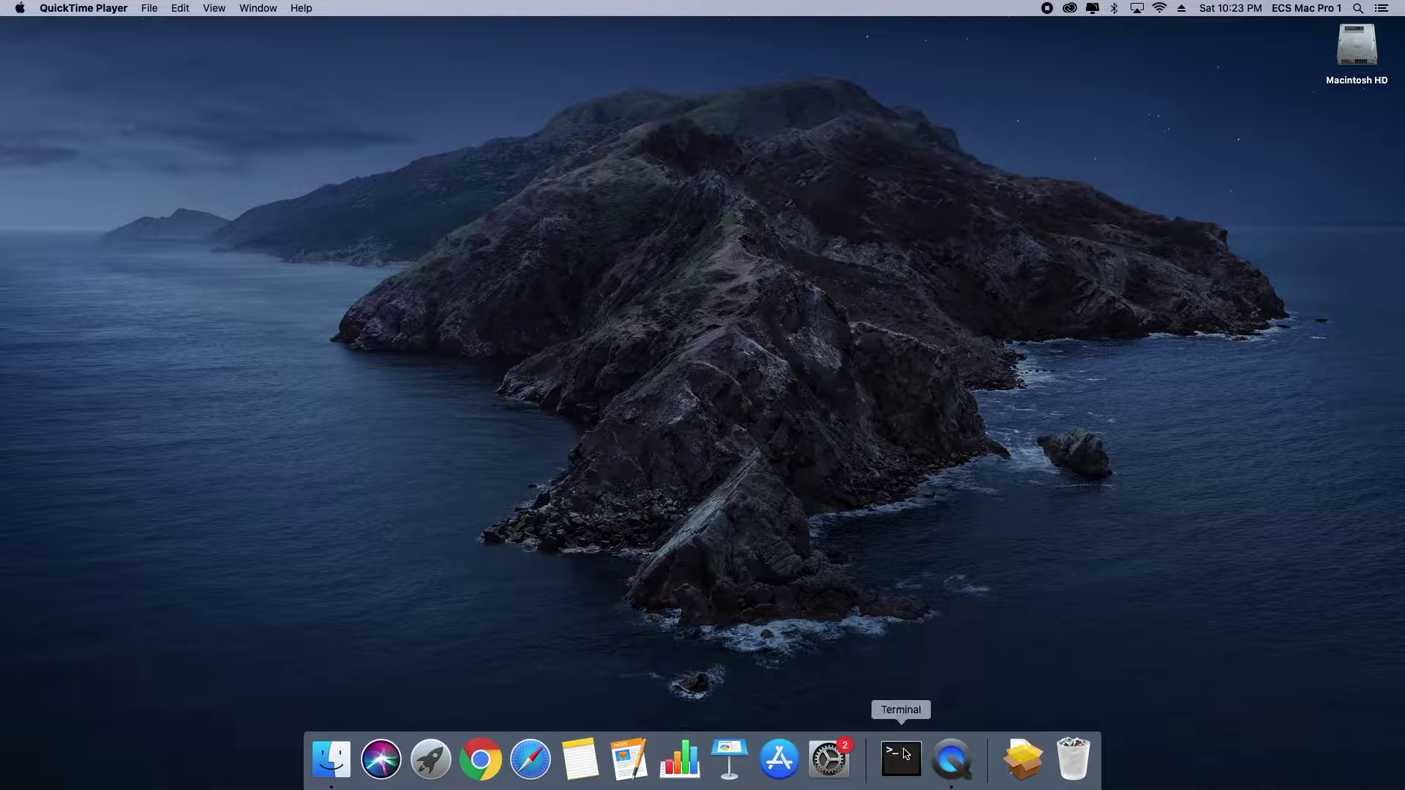
Open Terminal and run java -version to check for an installed Java runtime.
left_click(1359, 9)
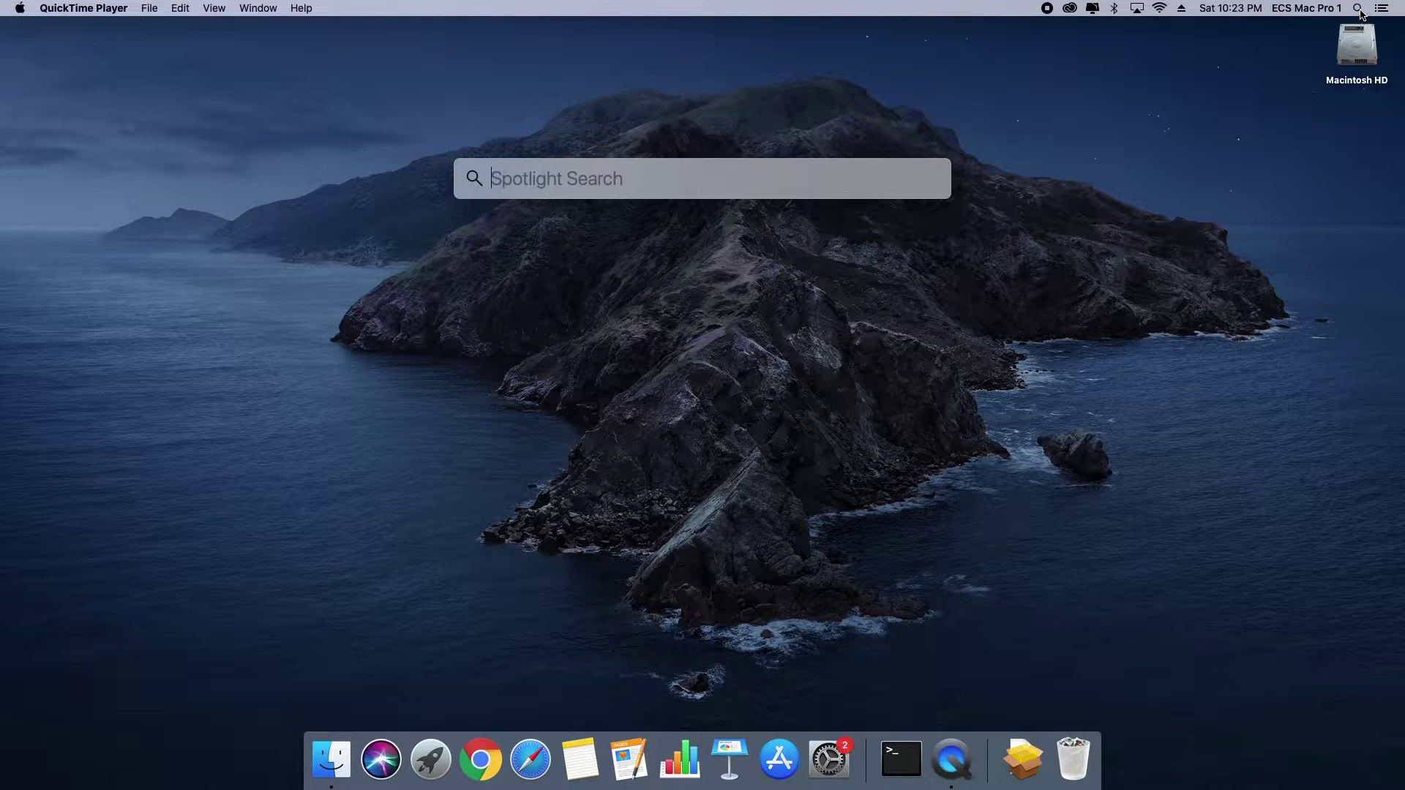
type("terminal")
key("Return")
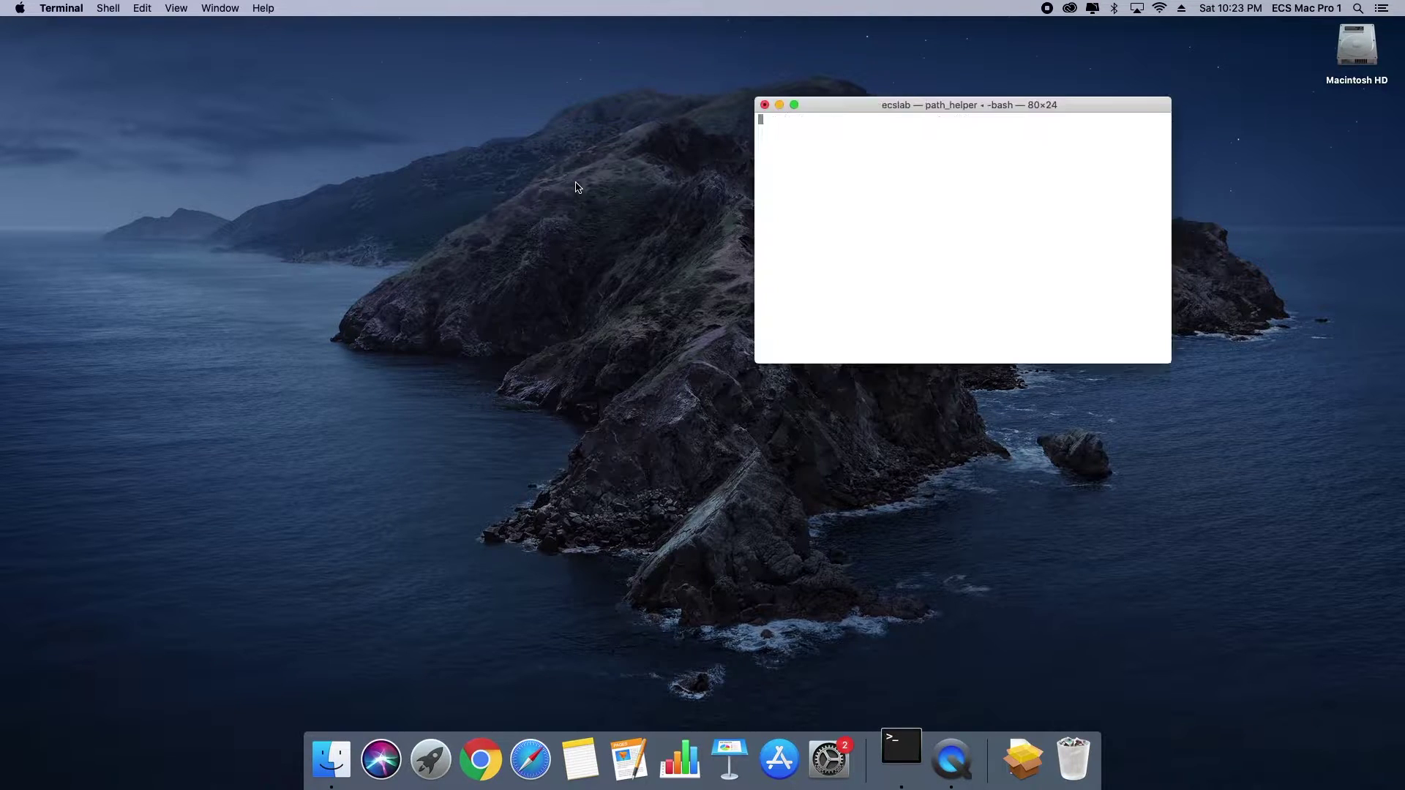
left_click_drag(876, 103, 825, 101)
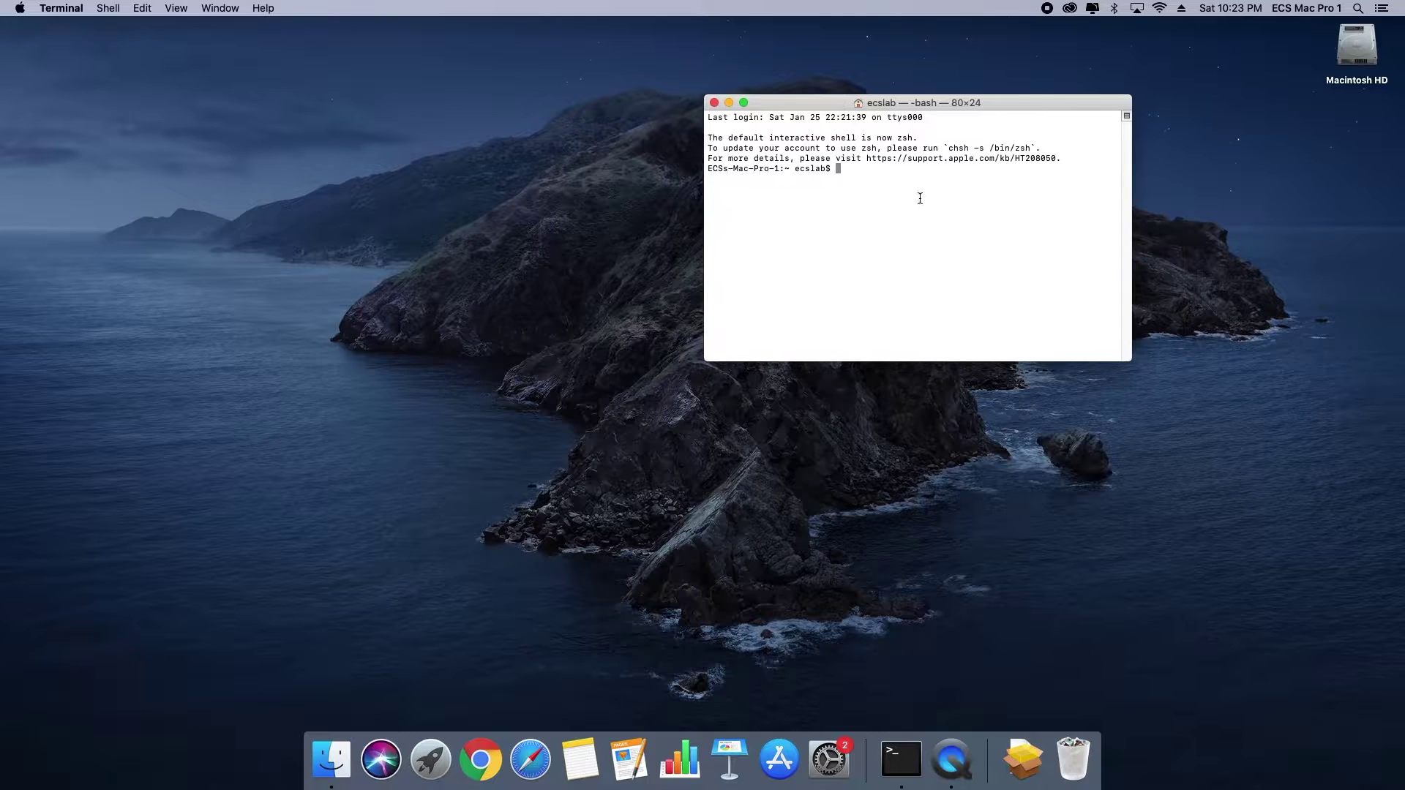
type("java -version")
key("Return")
Reposition the JDK install prompt and open its linked Java Developer Kit download website.
left_click_drag(840, 180, 619, 153)
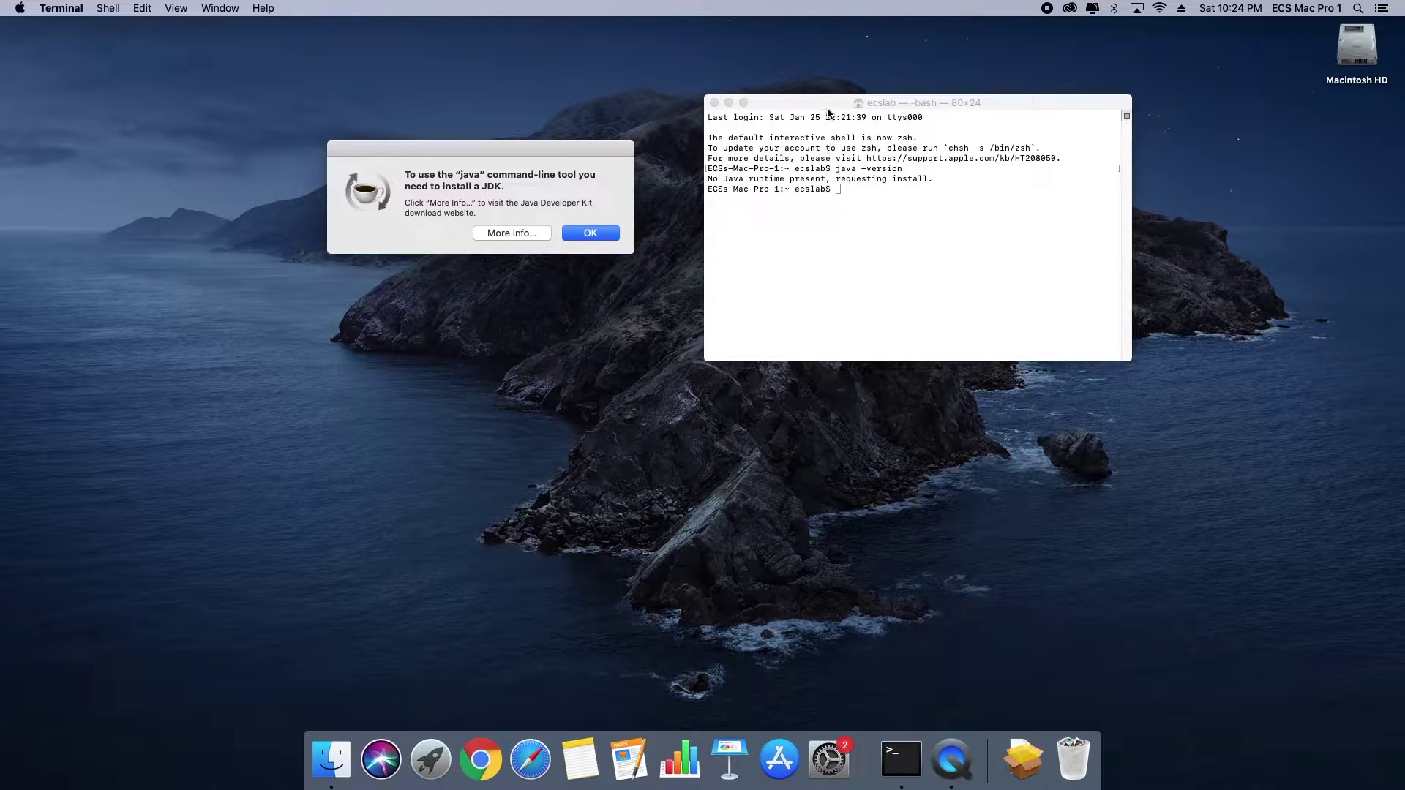
left_click_drag(548, 148, 589, 136)
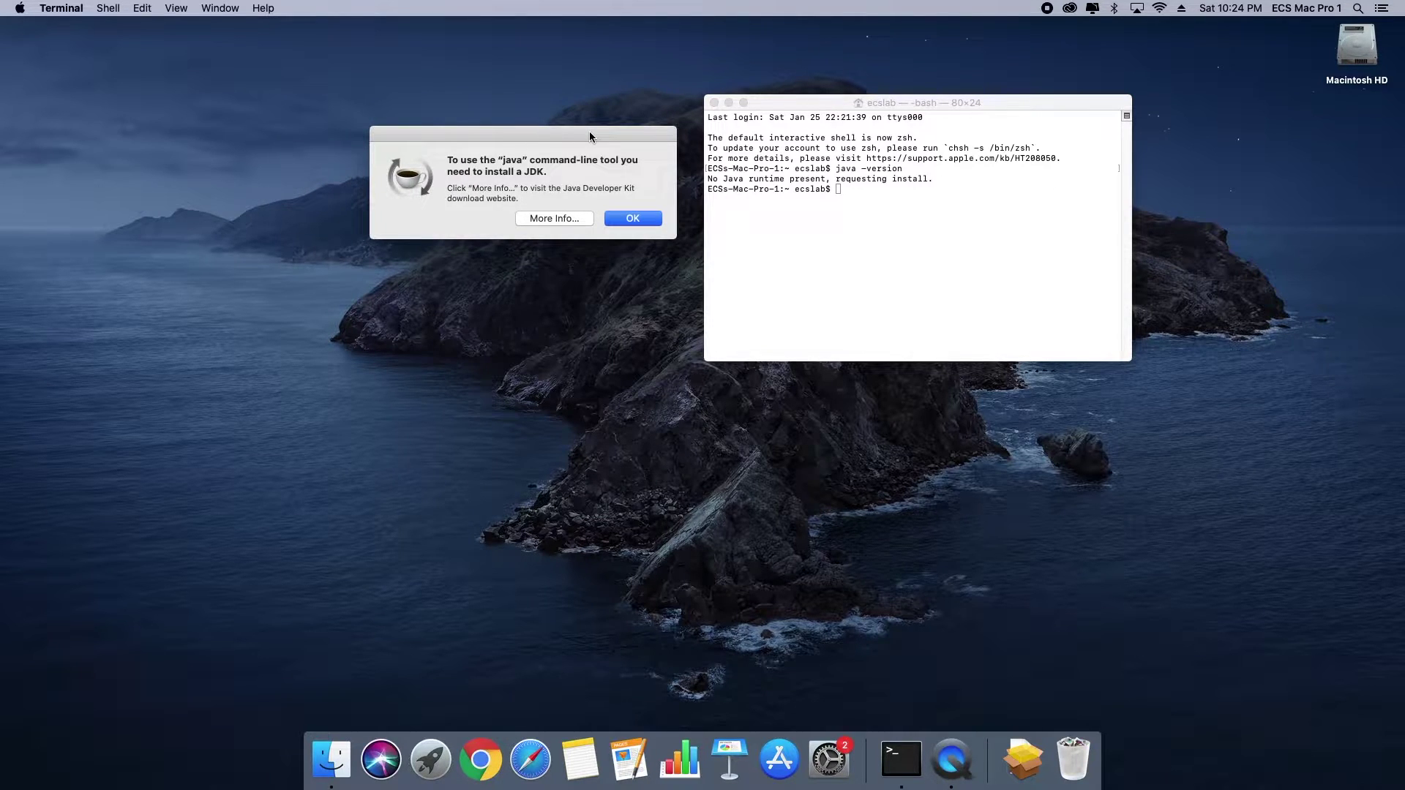
left_click_drag(589, 137, 612, 107)
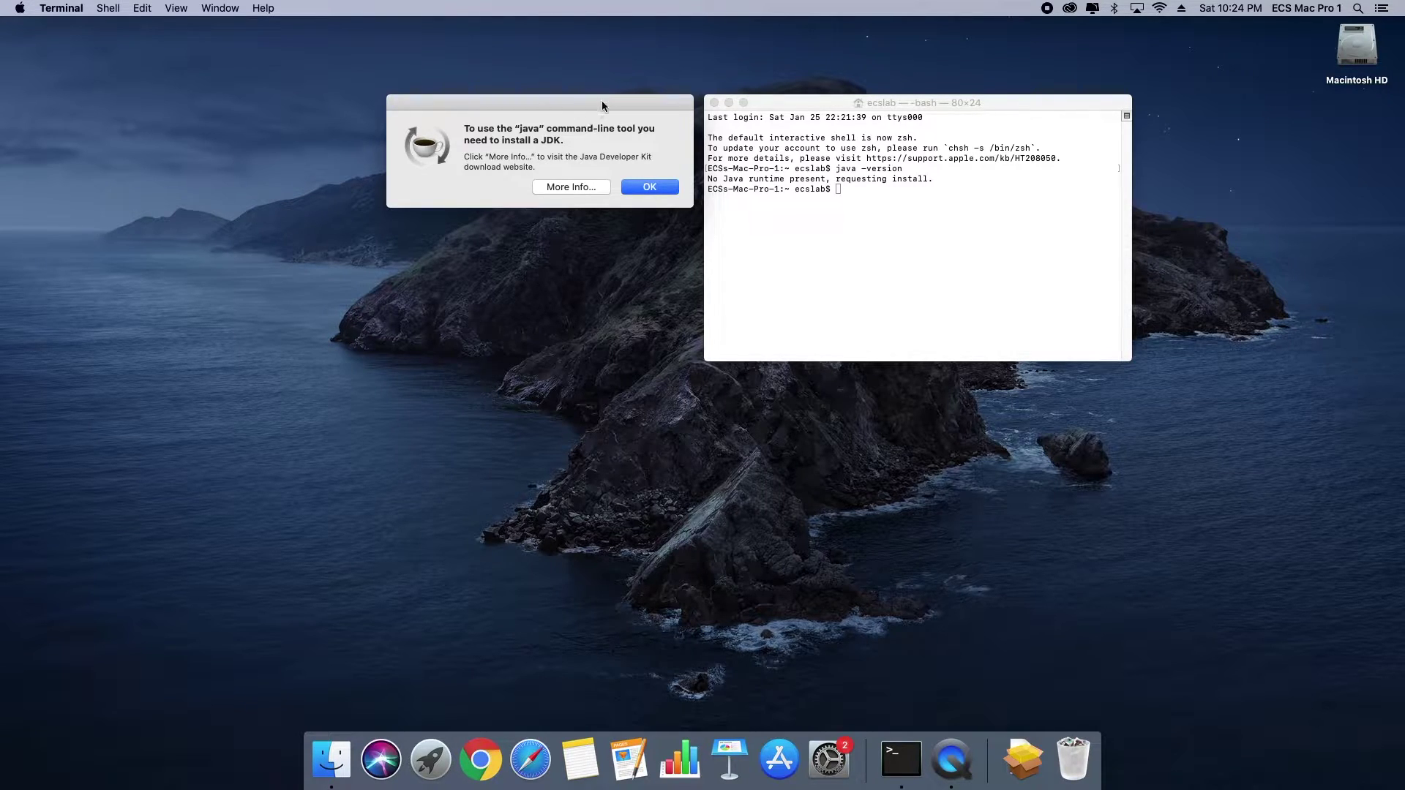
left_click_drag(596, 104, 902, 212)
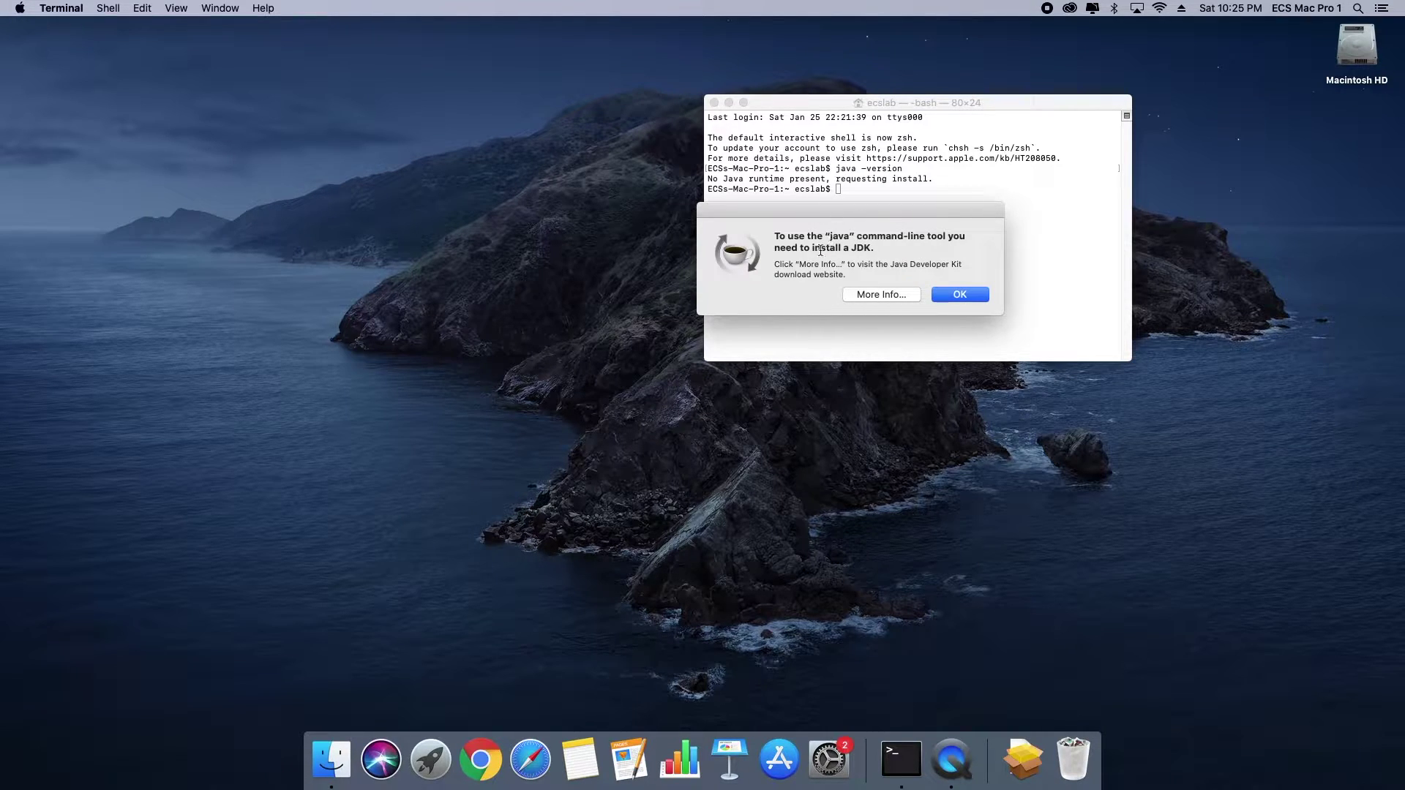
left_click(879, 295)
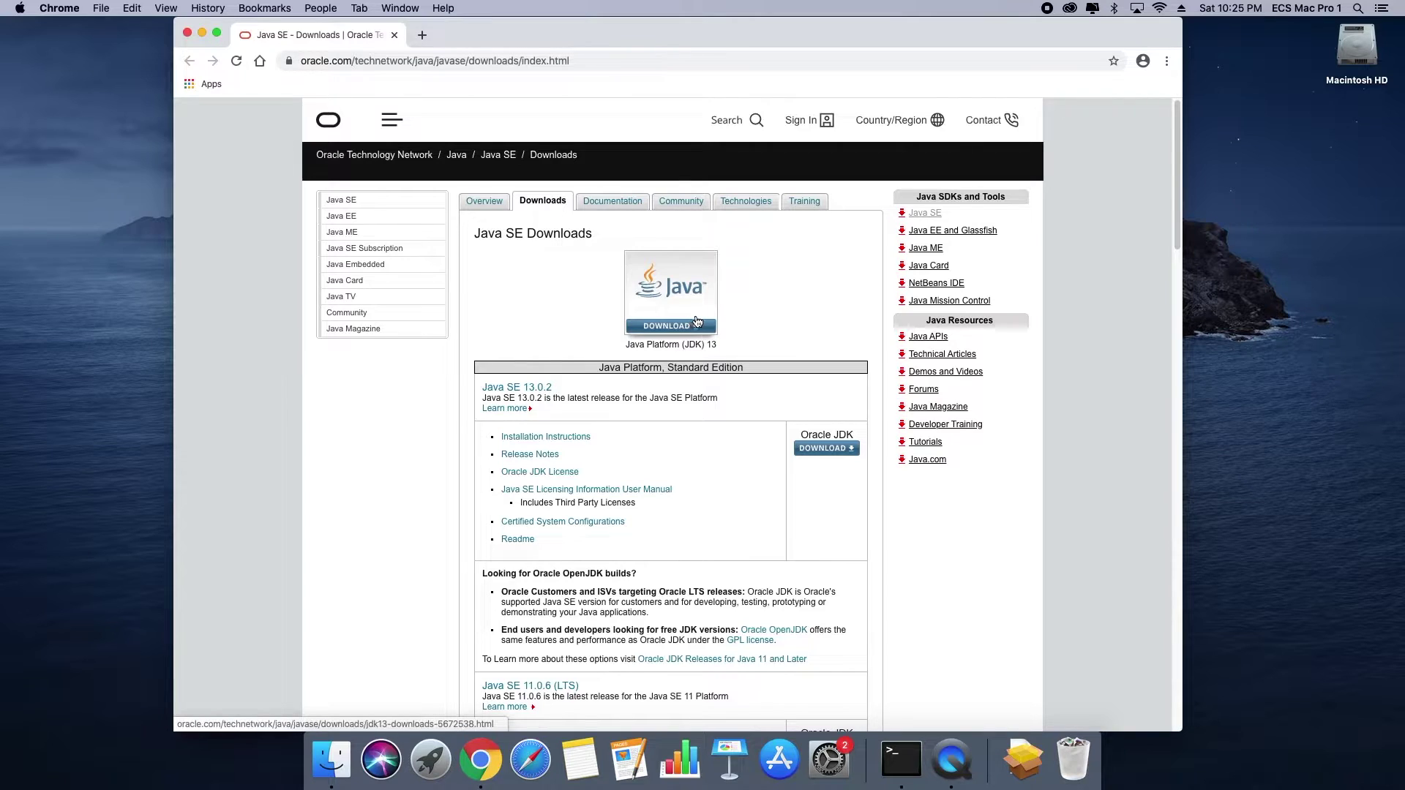
scroll(783, 377, "down", 5)
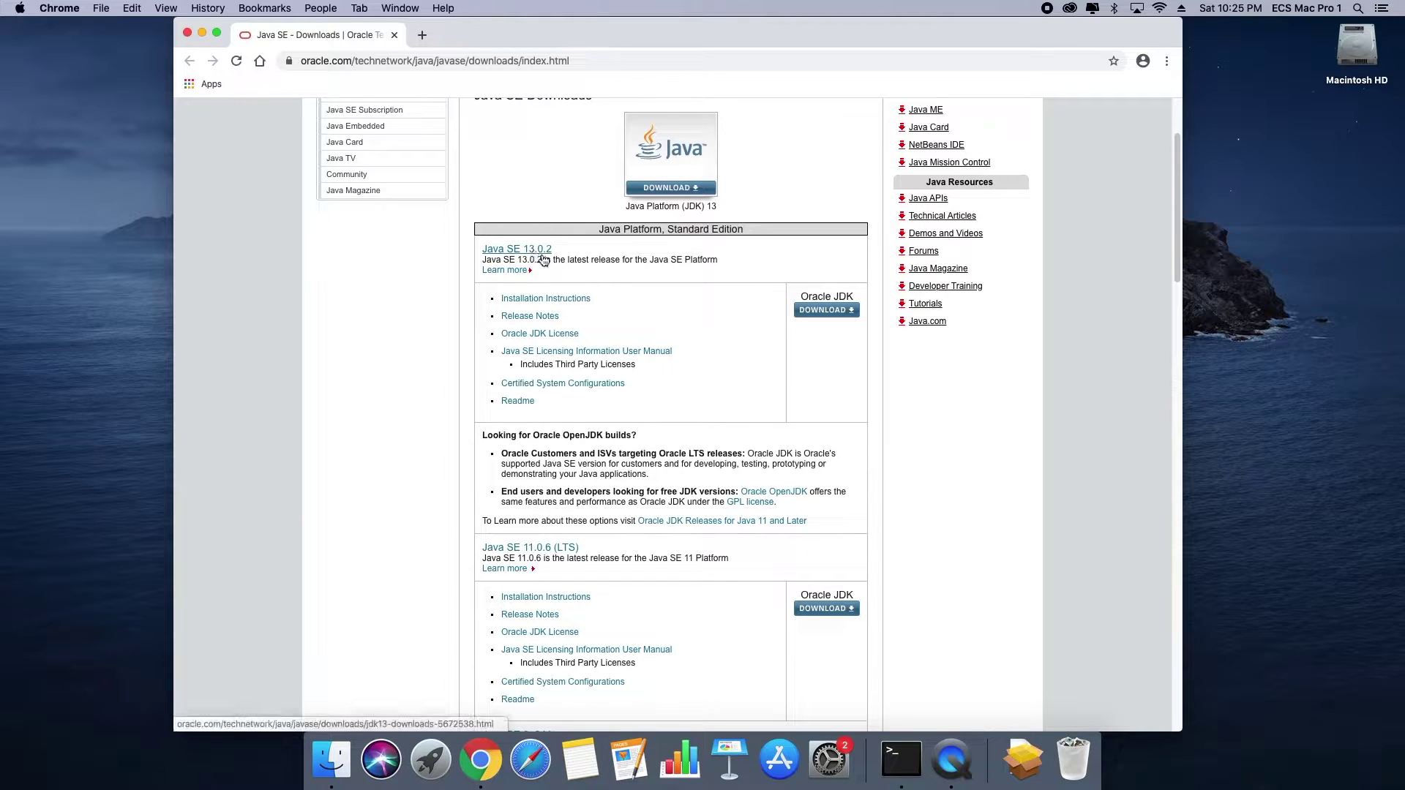
Search the web for "java versions" in a new tab and open Wikipedia's Java version history article.
left_click(423, 35)
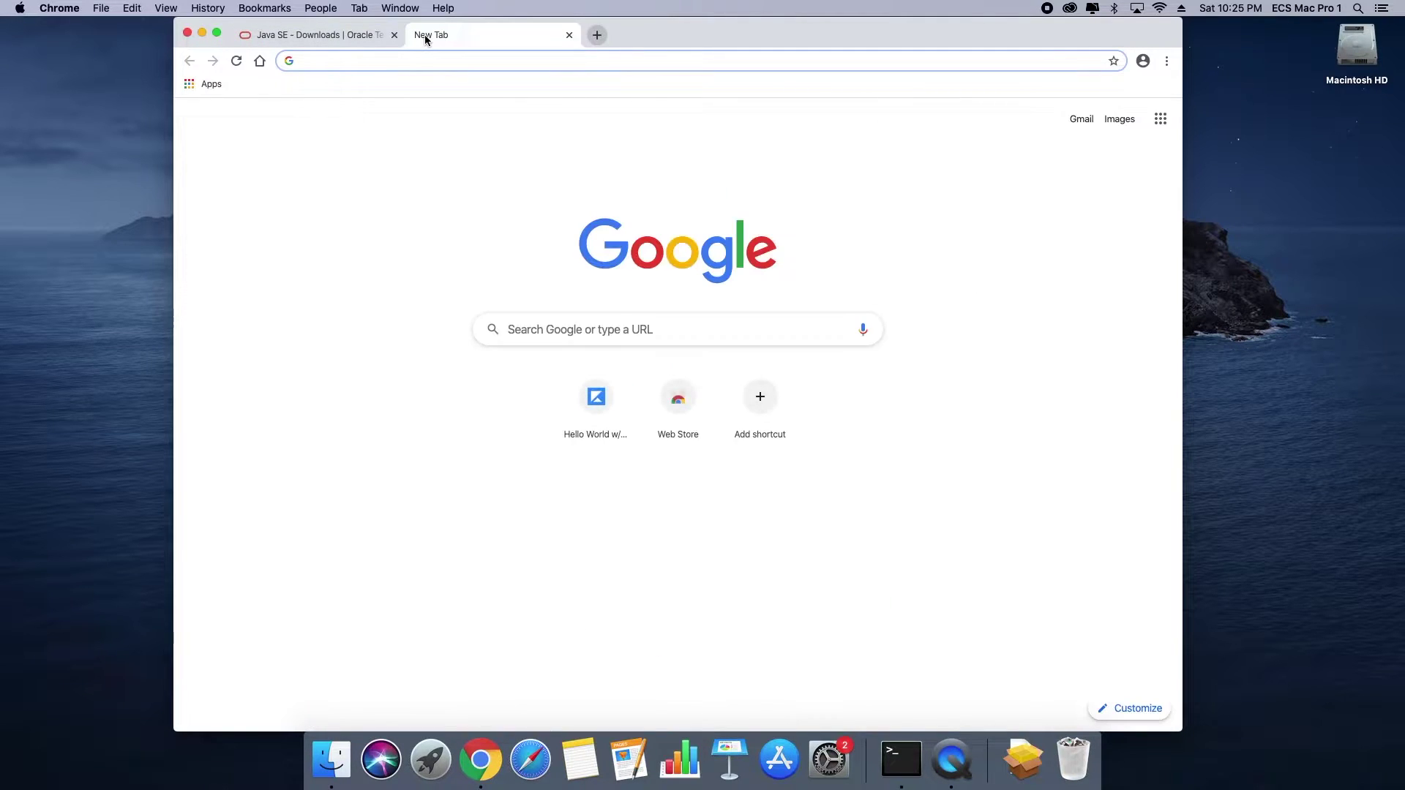
type("java versions")
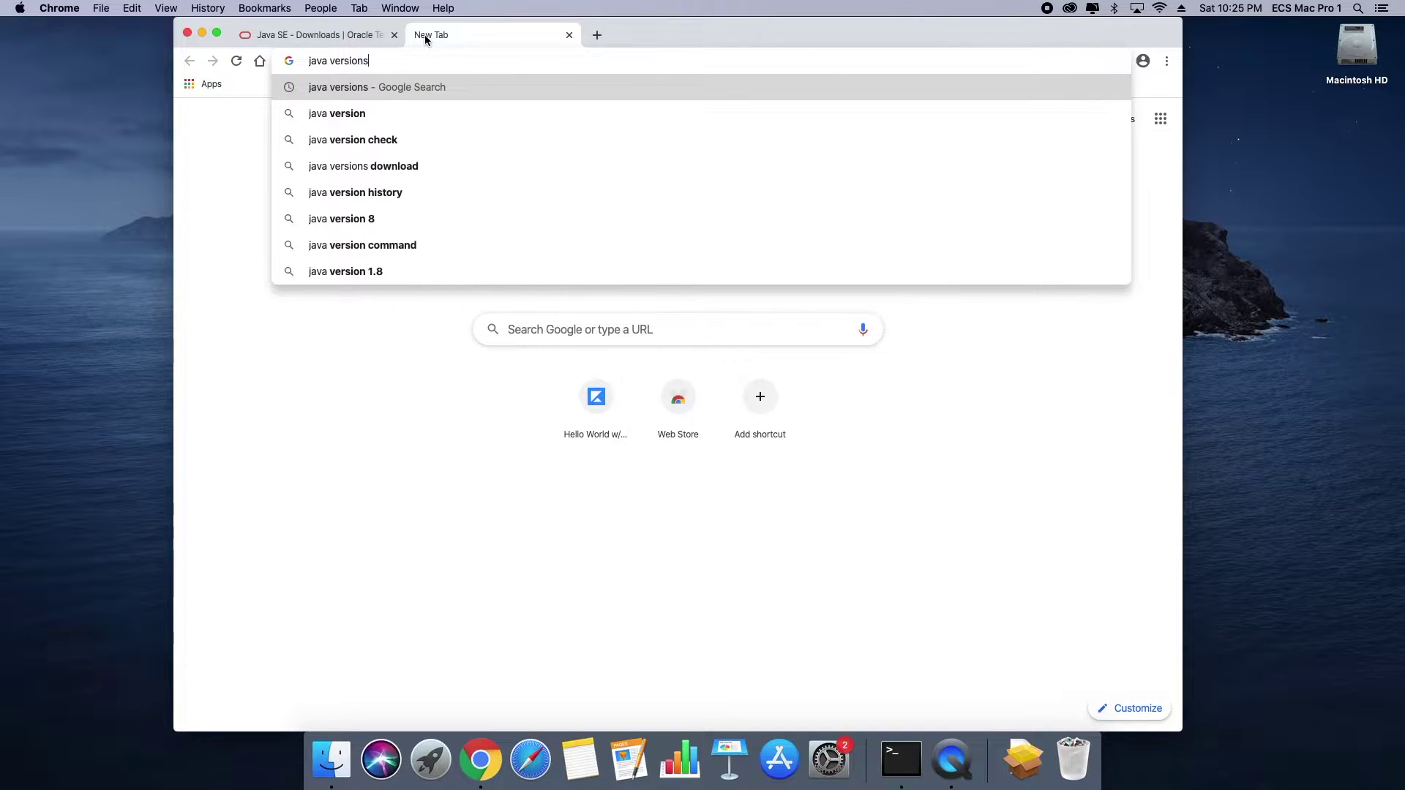
key("Return")
left_click(439, 252)
Widen the browser window and examine the article's version table for release dates, LTS releases and support periods.
scroll(974, 391, "down", 10)
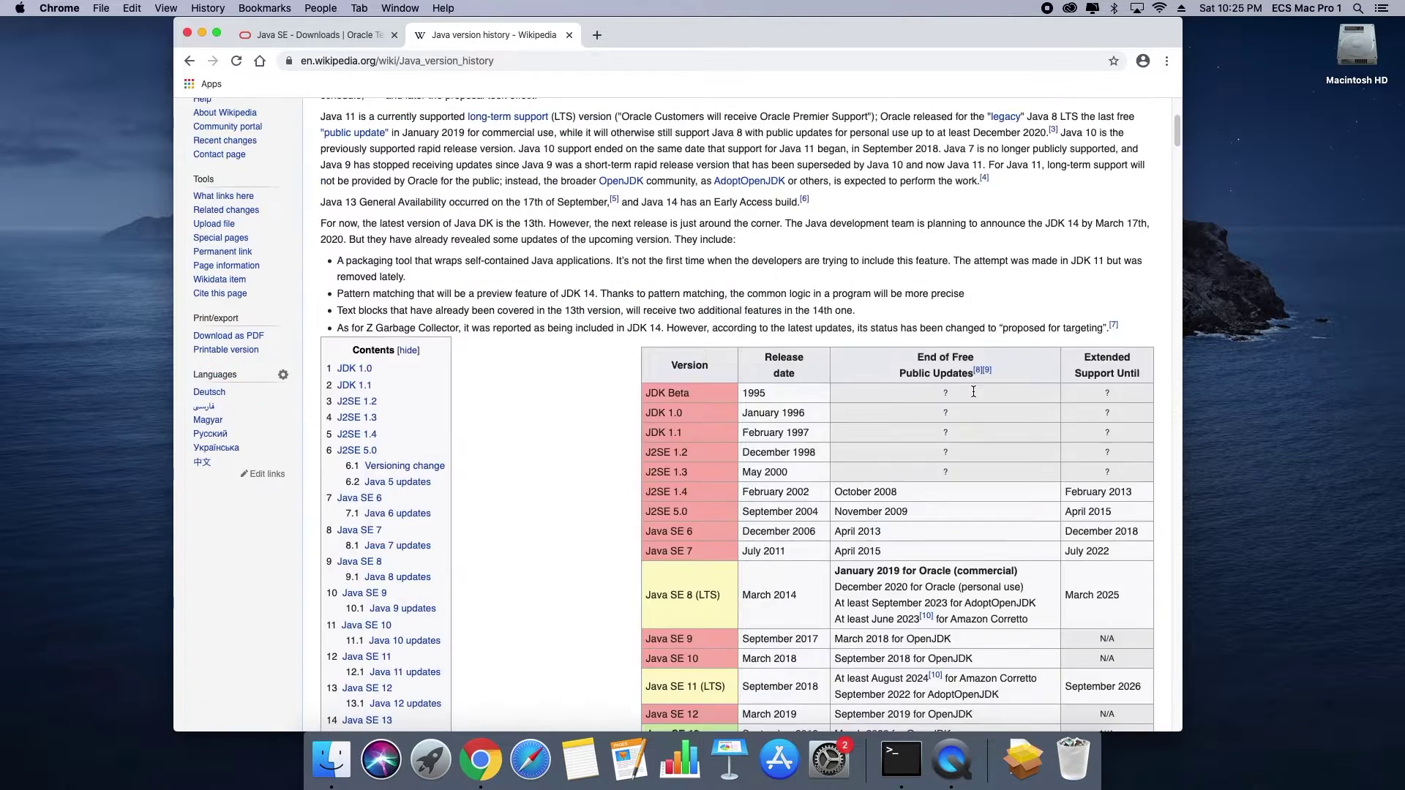
scroll(1007, 411, "down", 2)
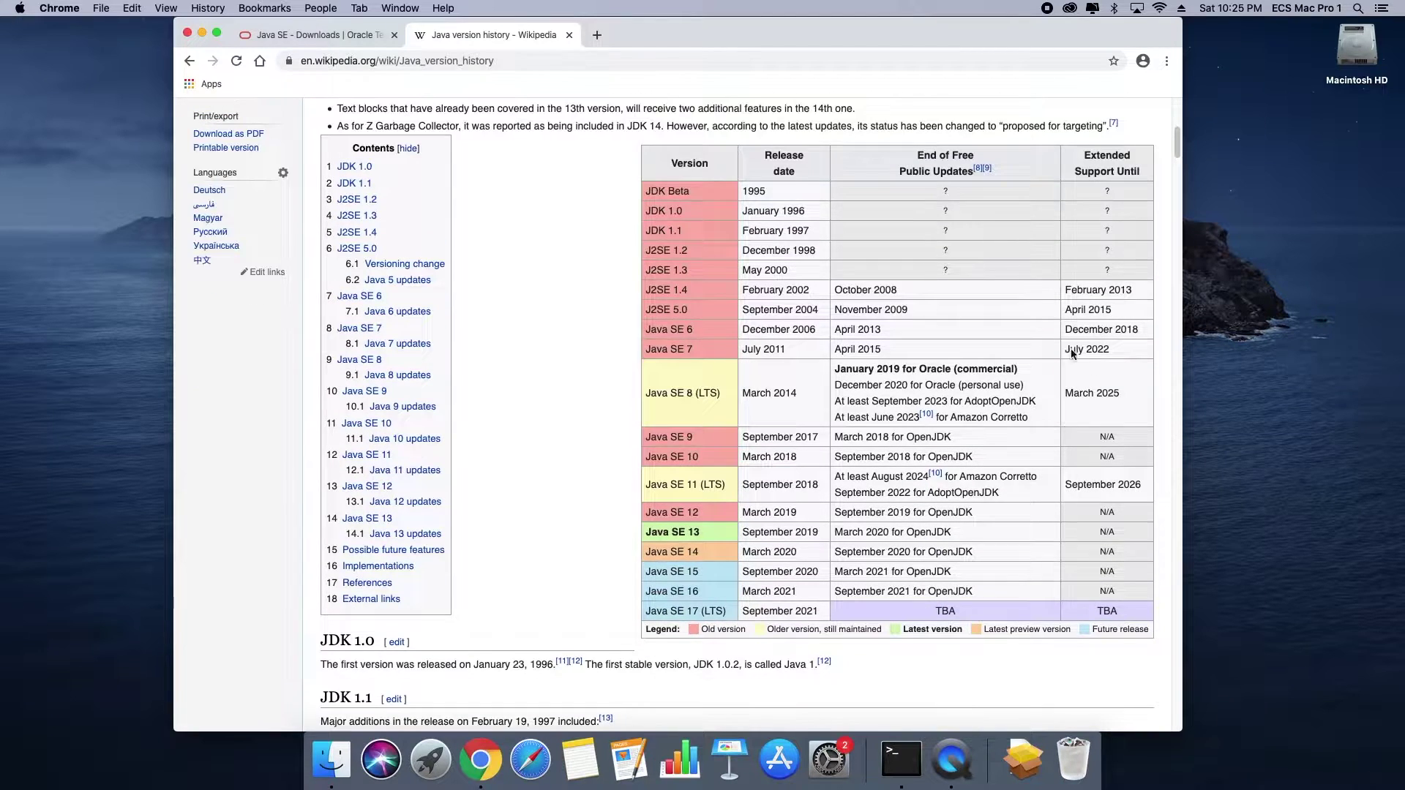
left_click_drag(1184, 144, 1246, 144)
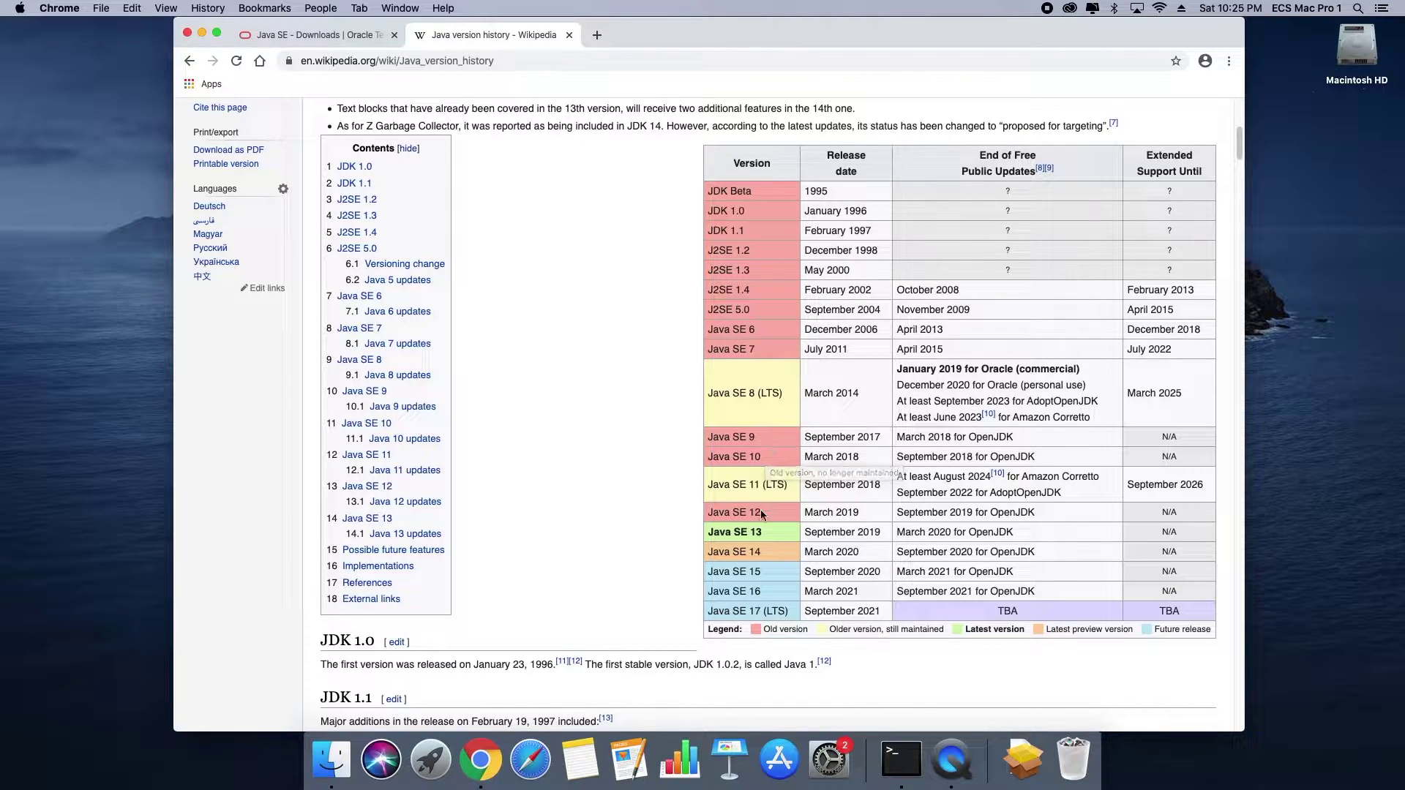
scroll(753, 399, "up", 1)
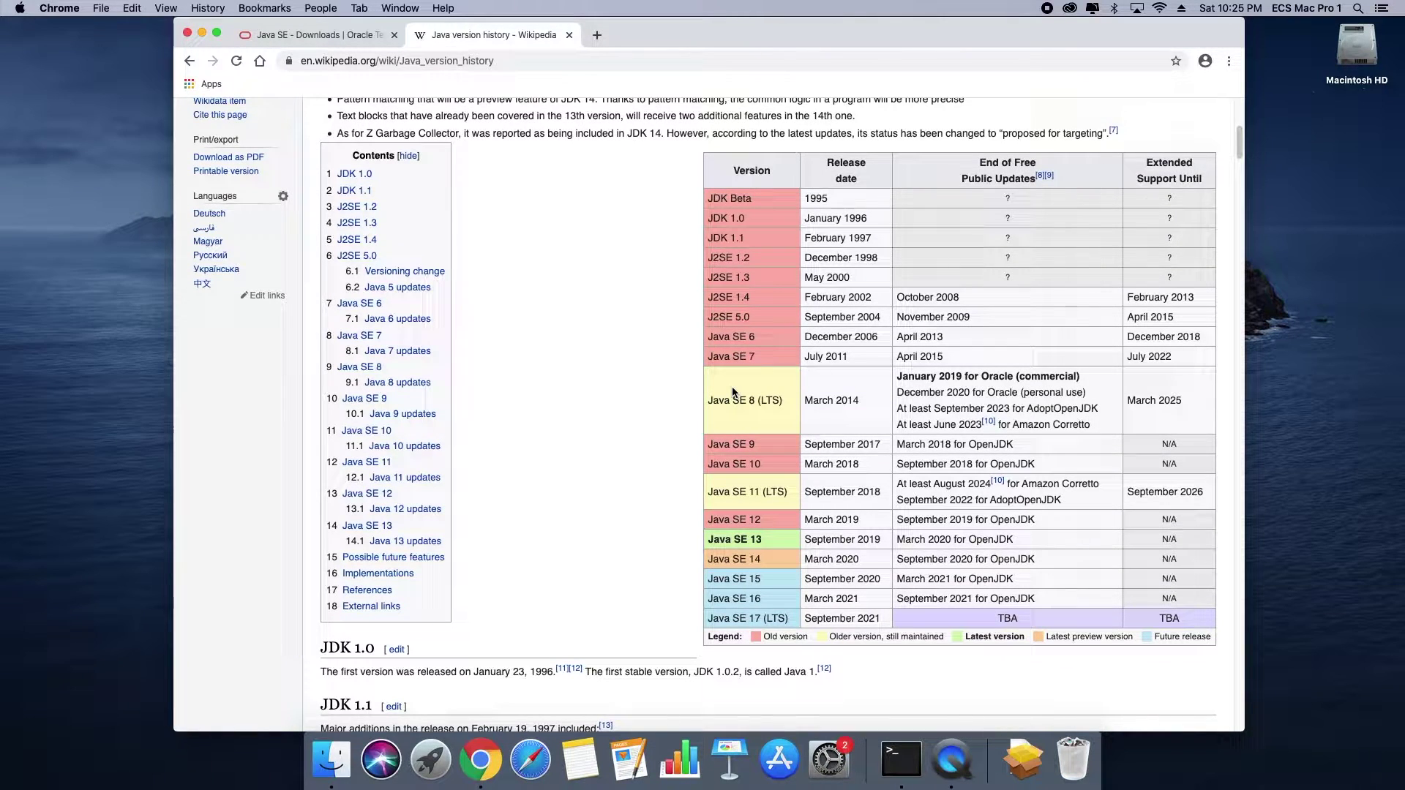
scroll(688, 333, "up", 10)
scroll(703, 348, "down", 5)
scroll(707, 352, "down", 1)
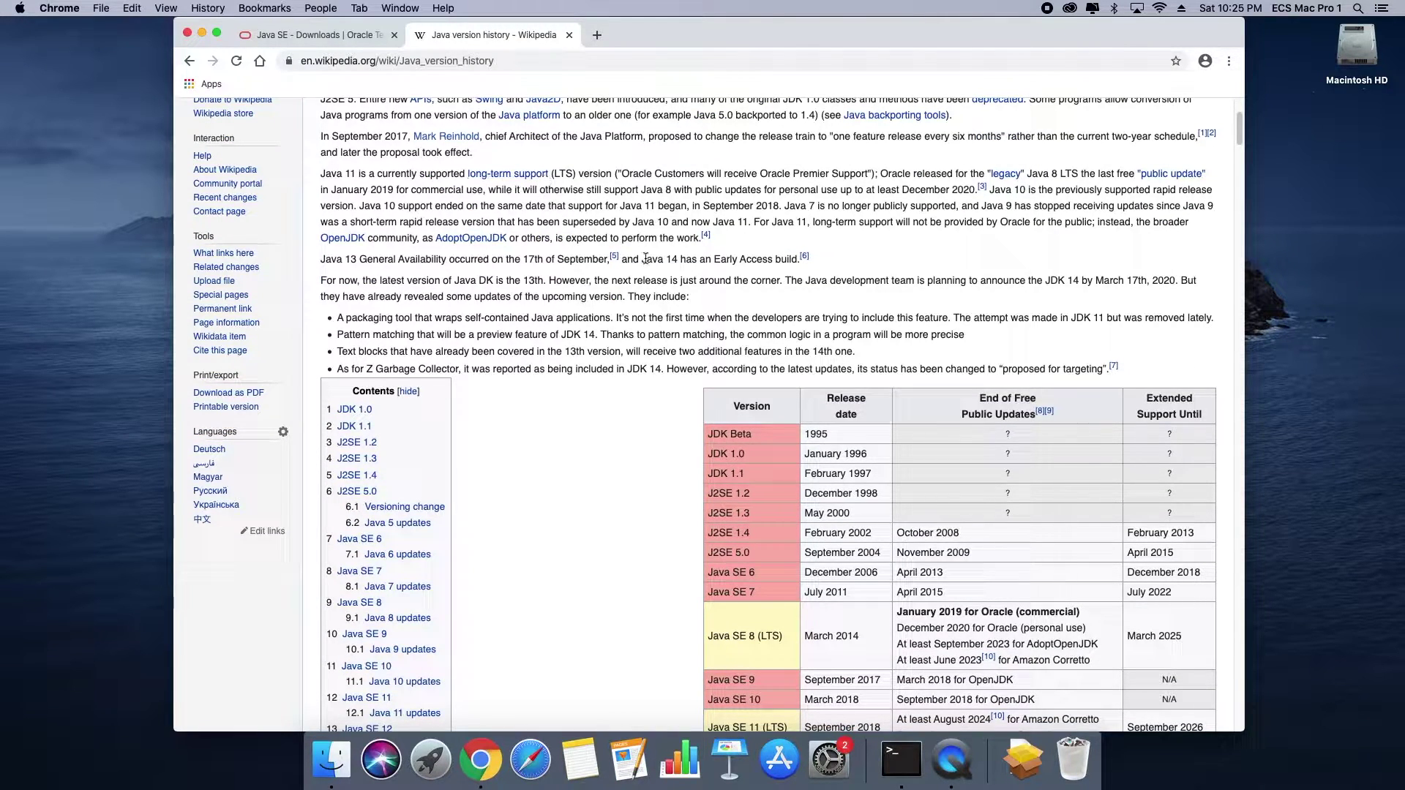
scroll(647, 270, "down", 5)
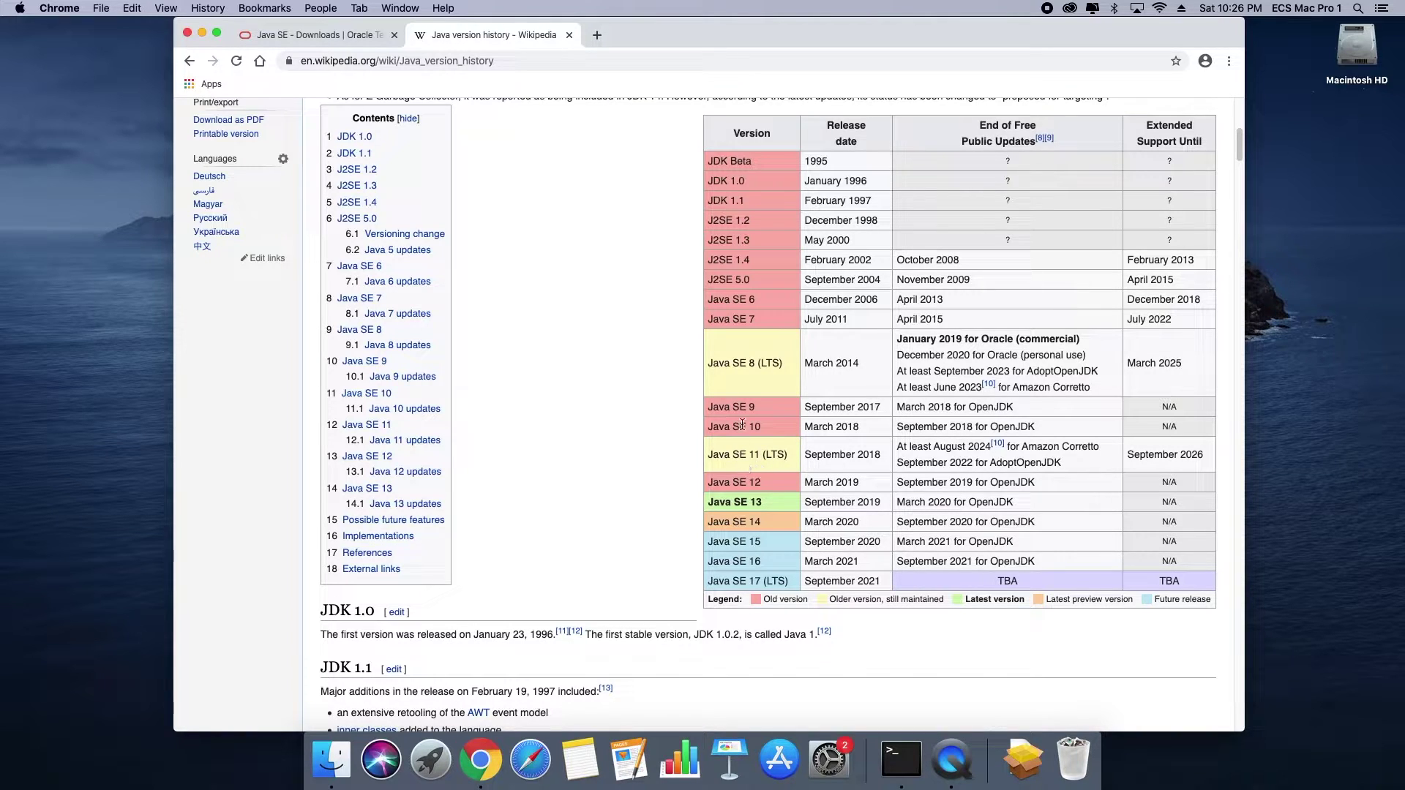
Try to download jdk-11.0.6_osx-x64_bin.dmg from Oracle's Java SE 11.0.6 (LTS) page, accepting the license agreement.
left_click(352, 40)
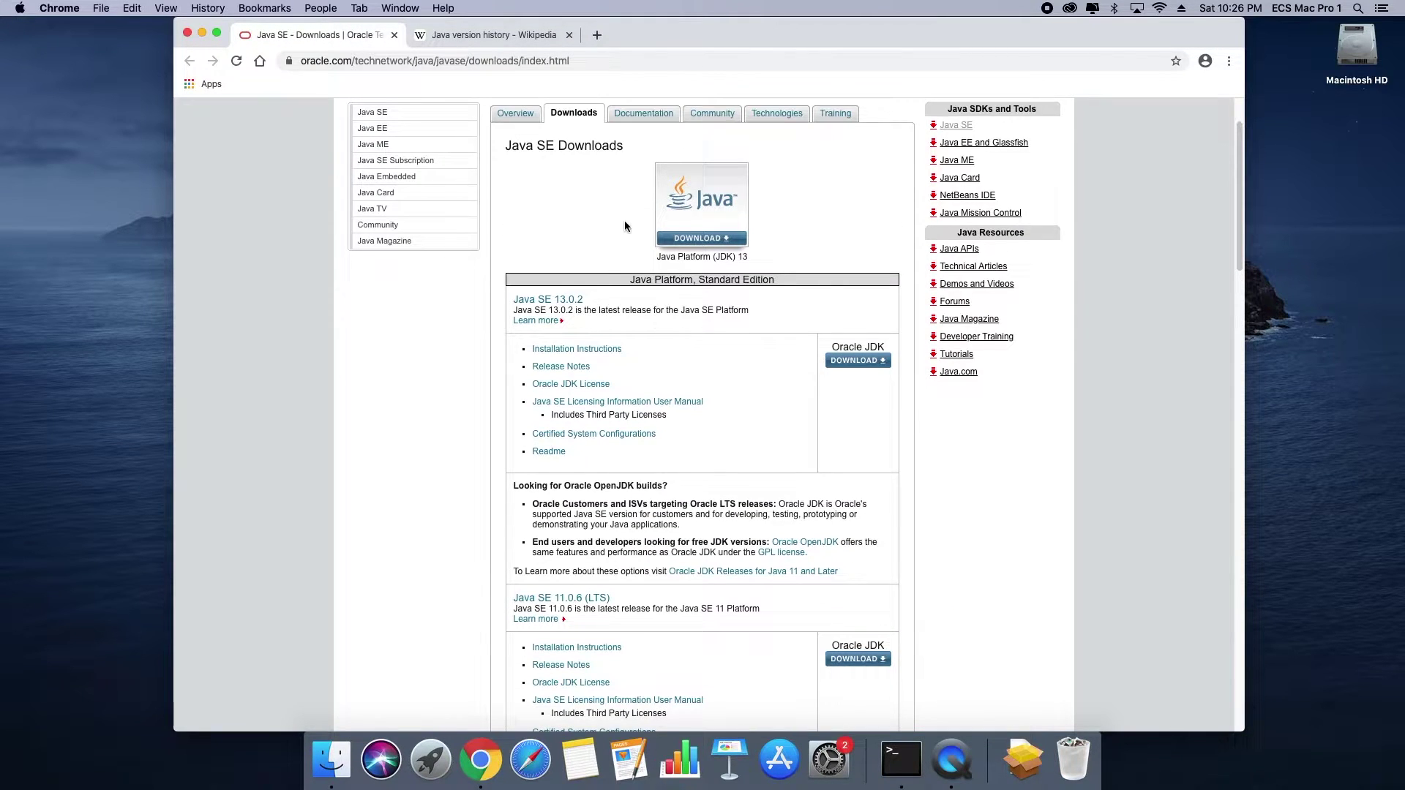
scroll(658, 396, "down", 5)
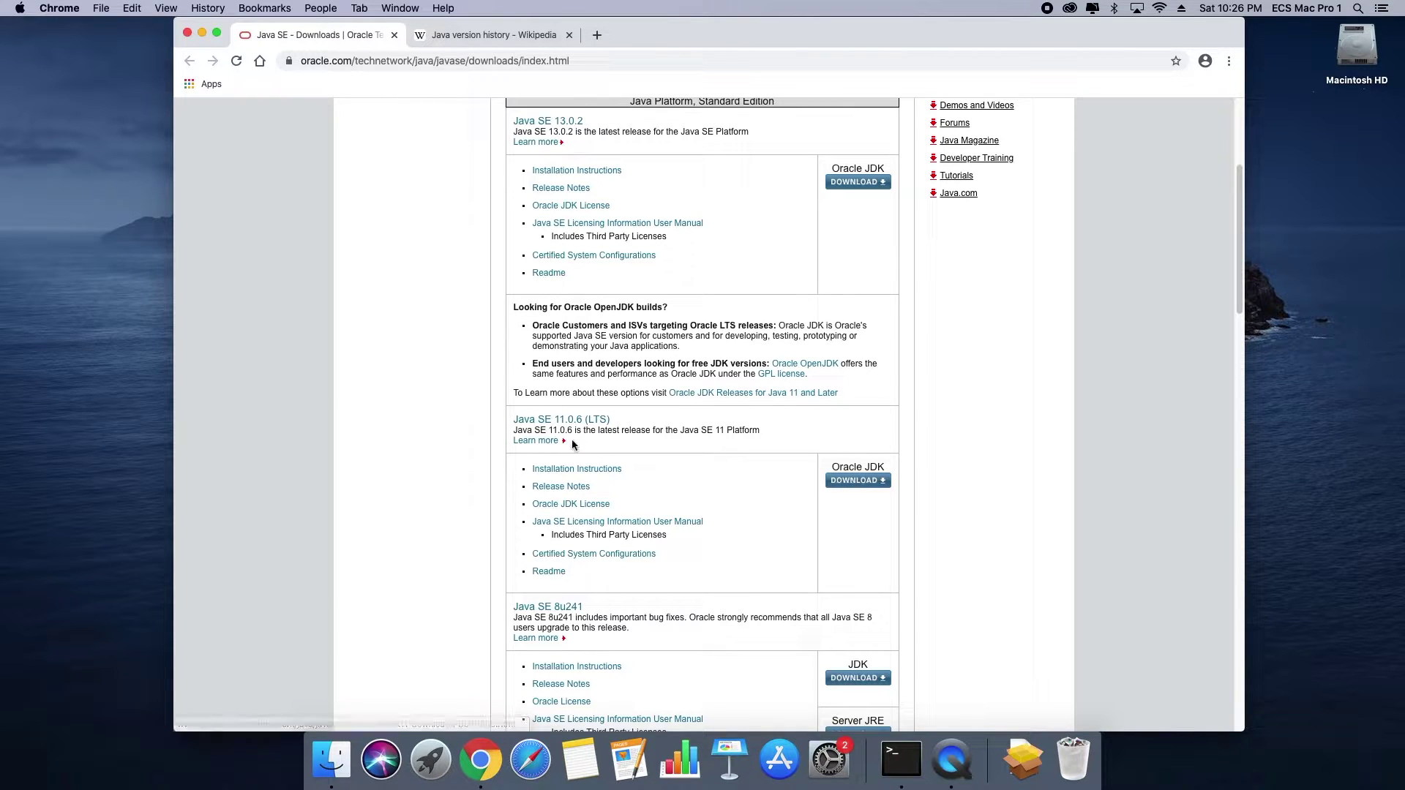
left_click(855, 481)
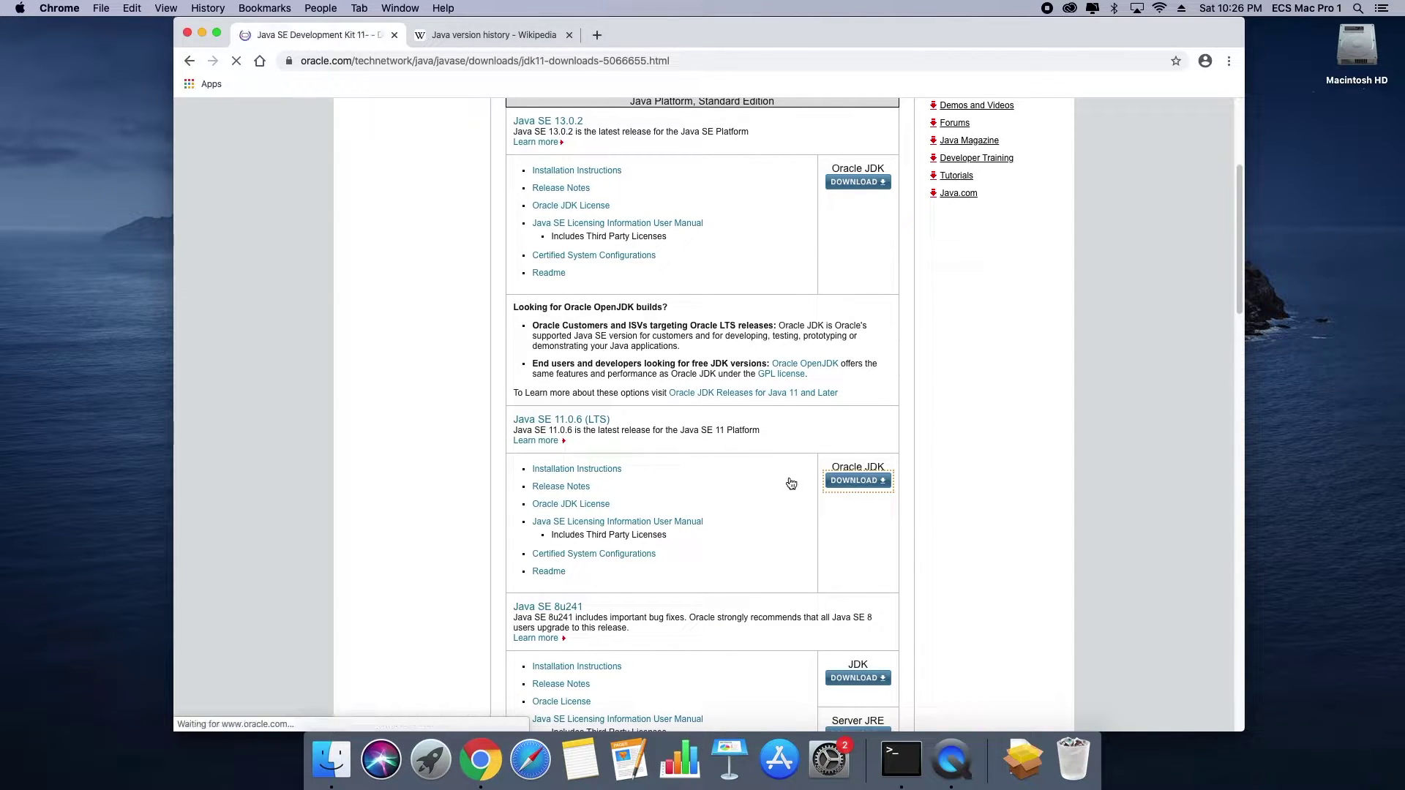
scroll(676, 477, "down", 6)
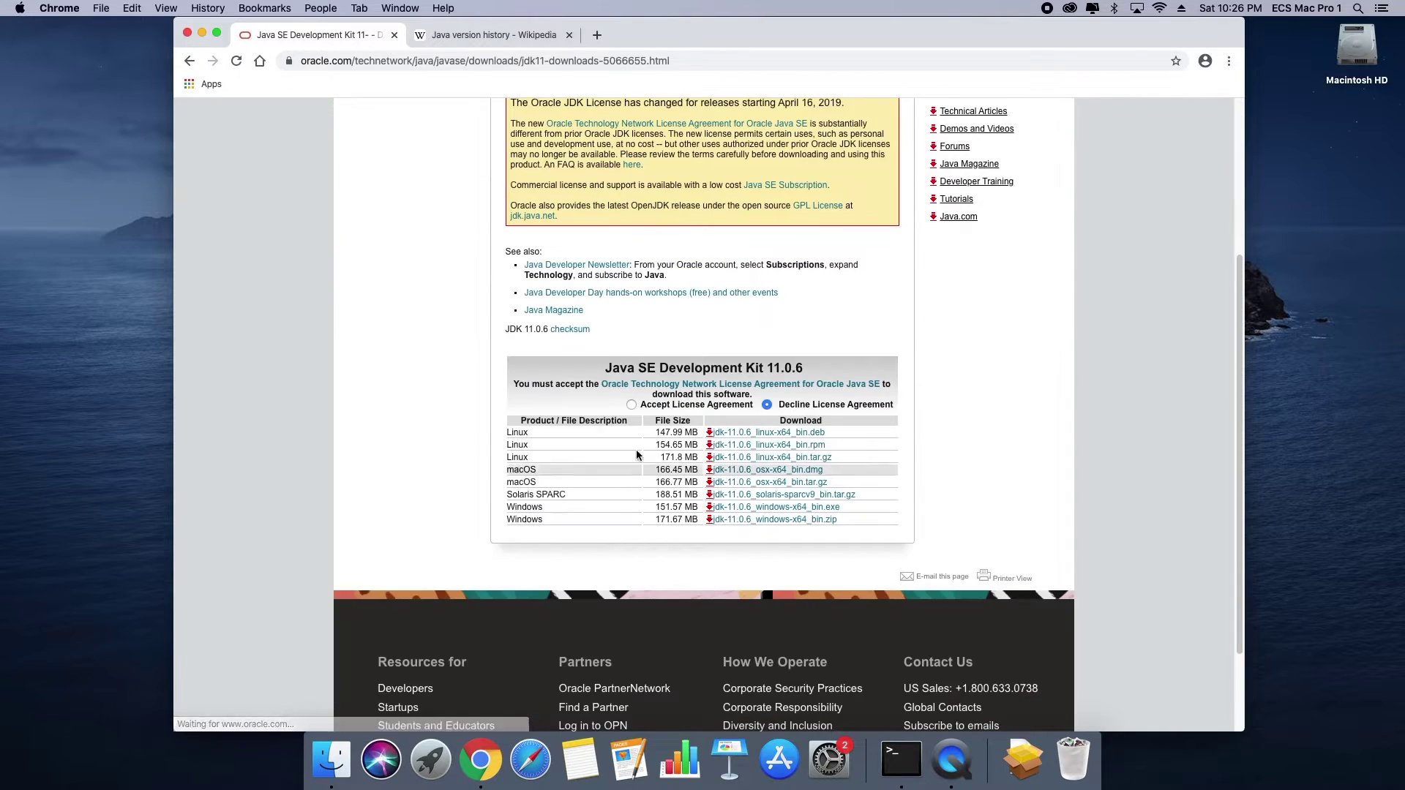
left_click(631, 405)
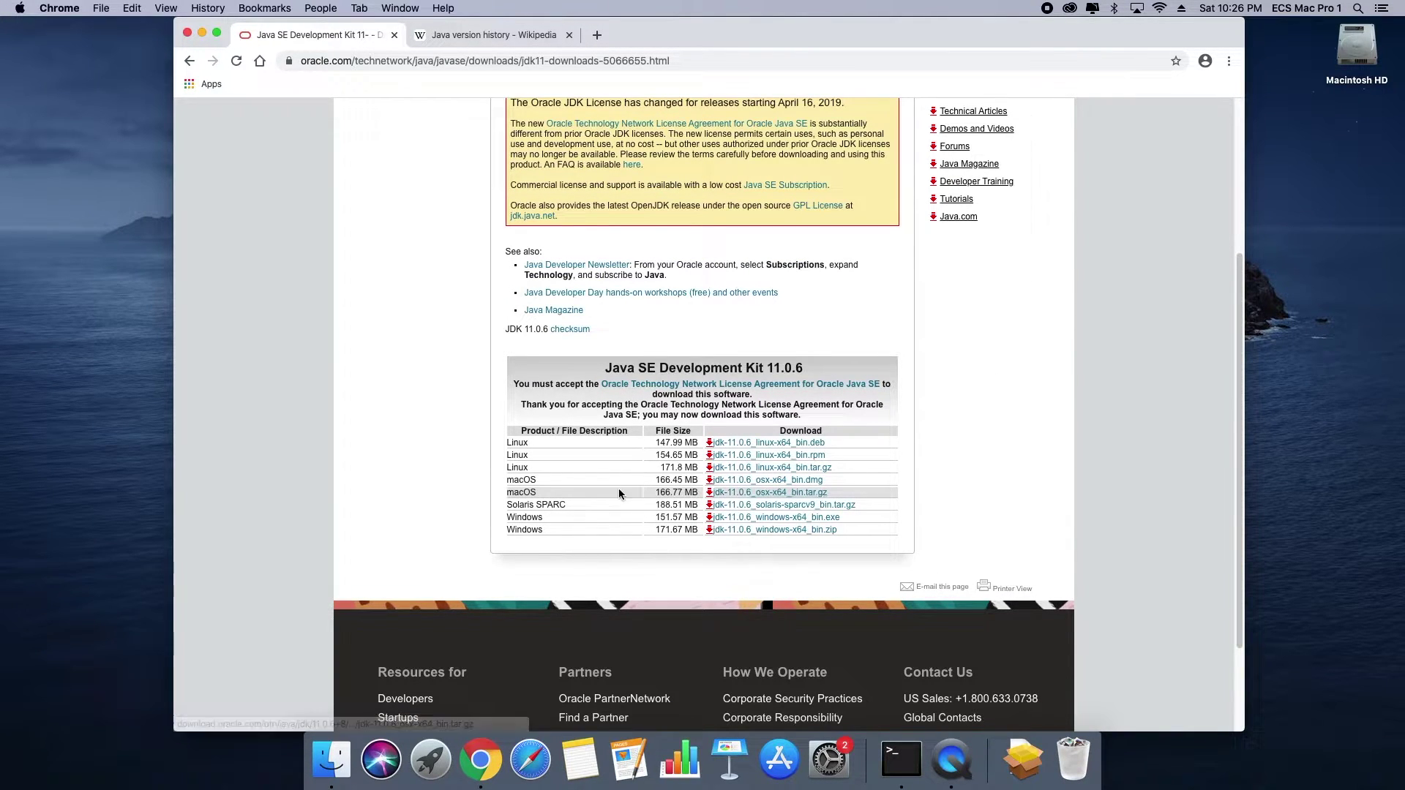
left_click(787, 482)
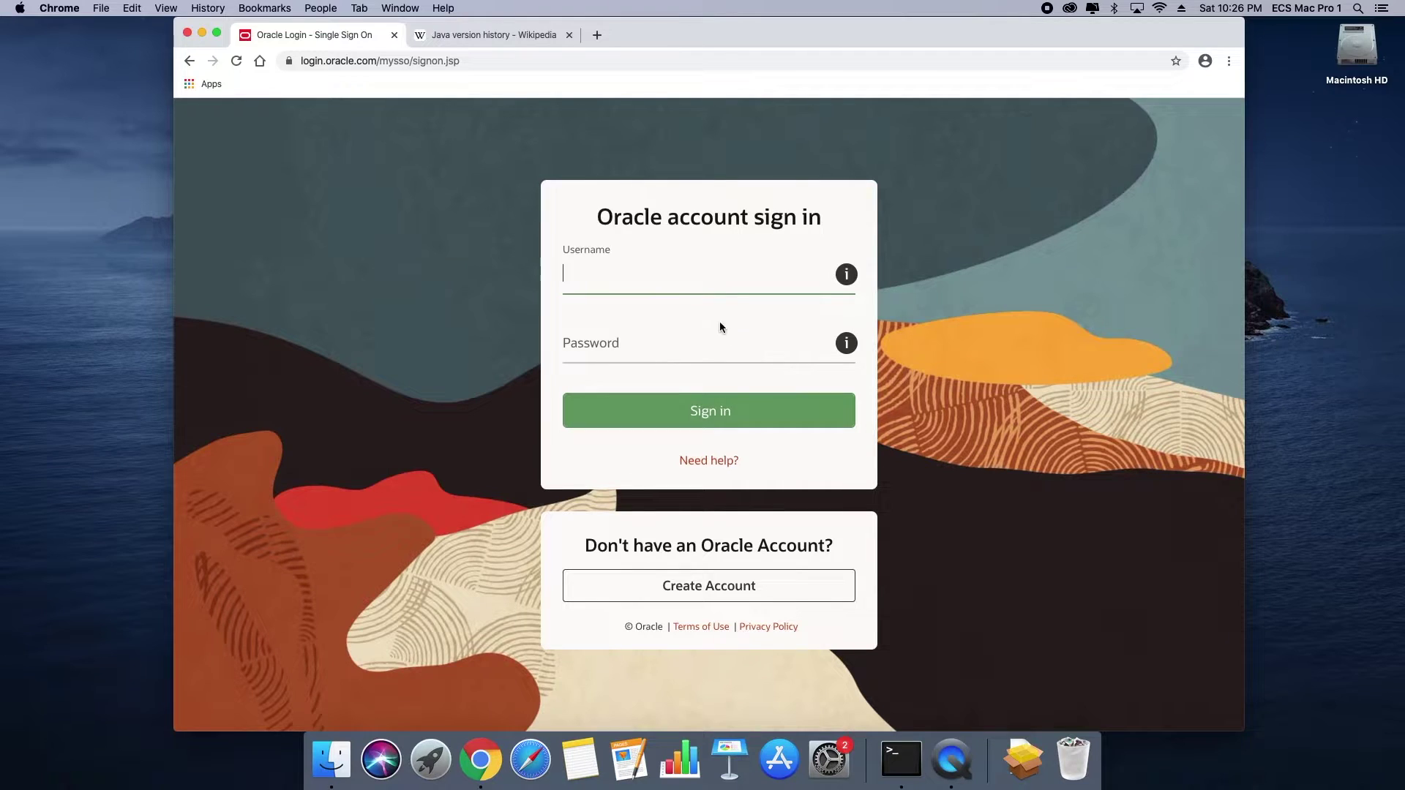
left_click(702, 585)
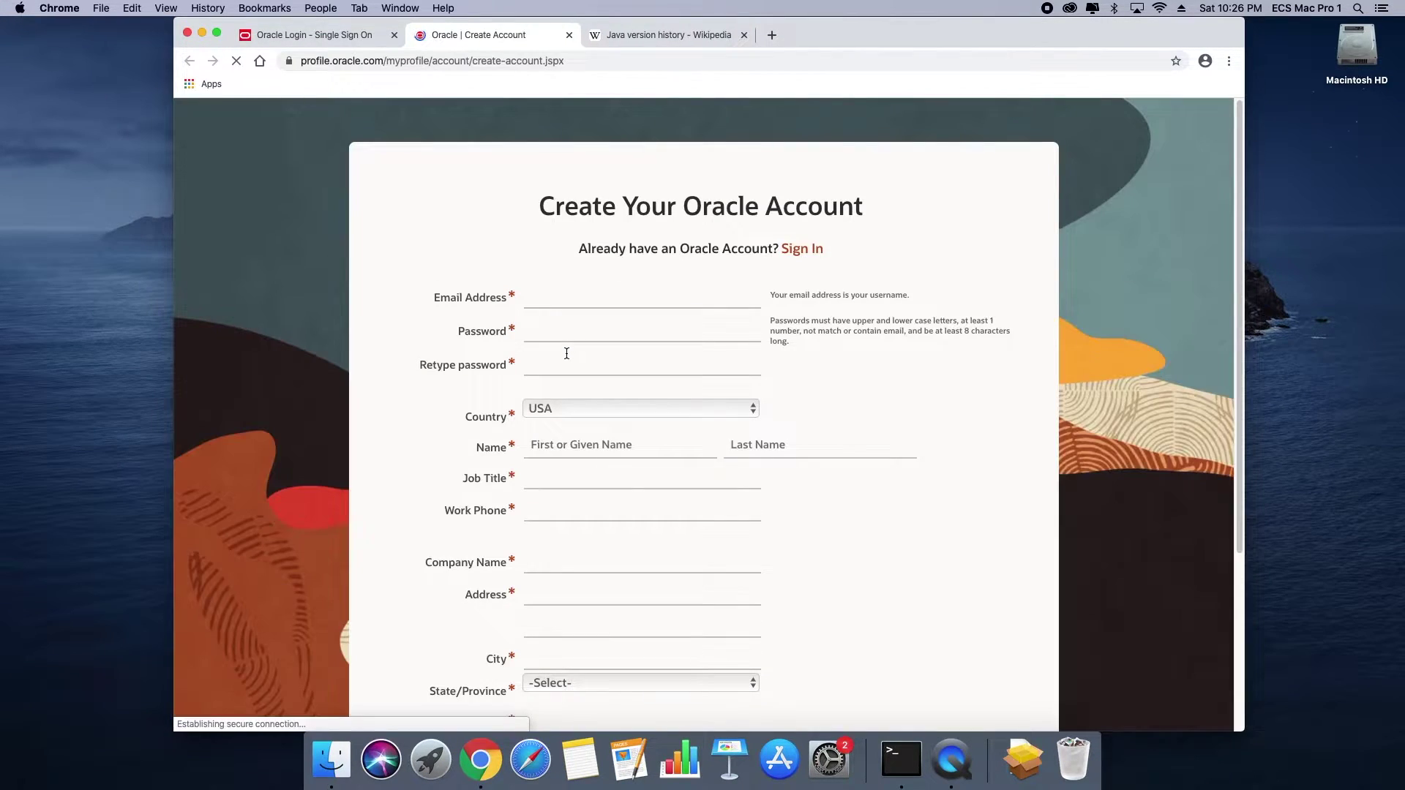
scroll(567, 362, "down", 5)
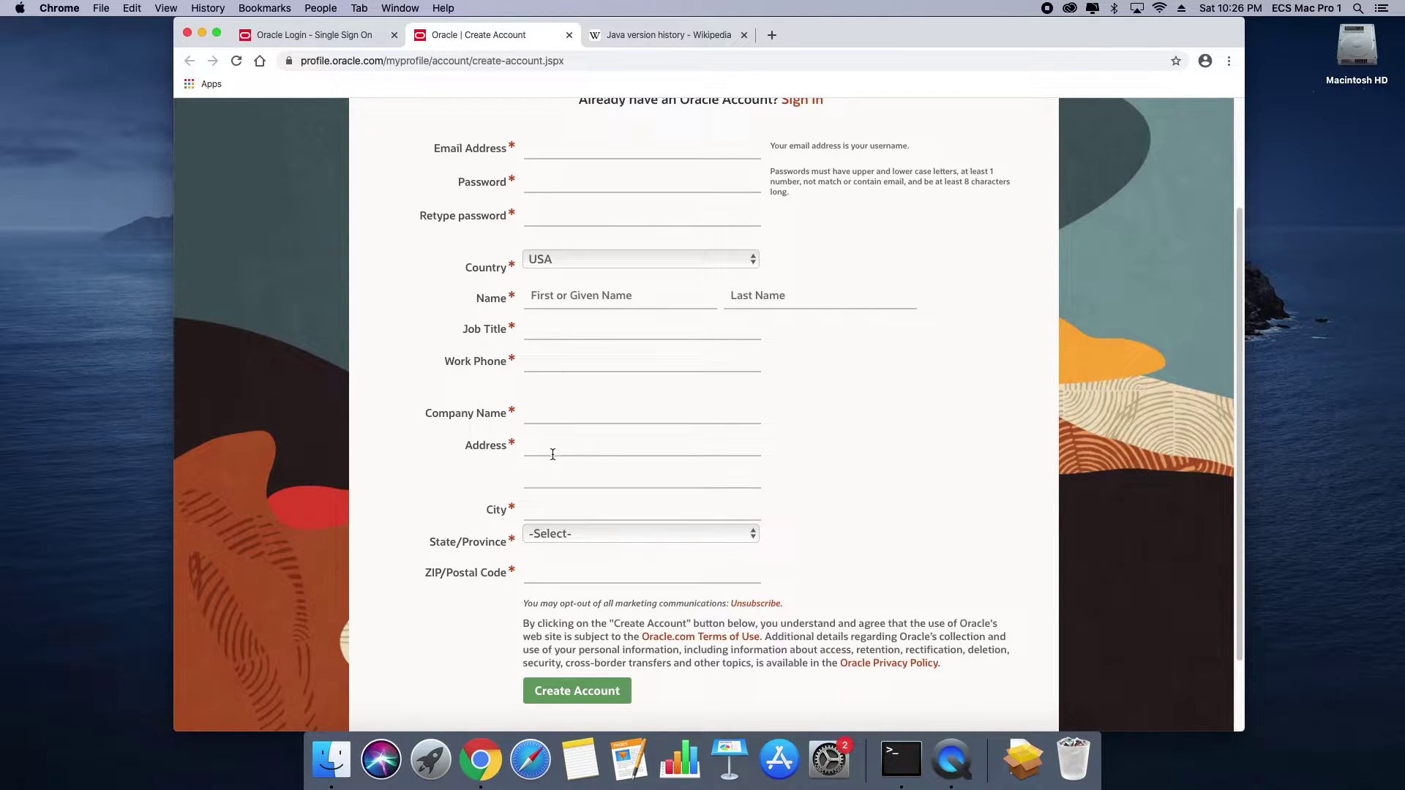
scroll(665, 448, "down", 2)
scroll(697, 463, "up", 6)
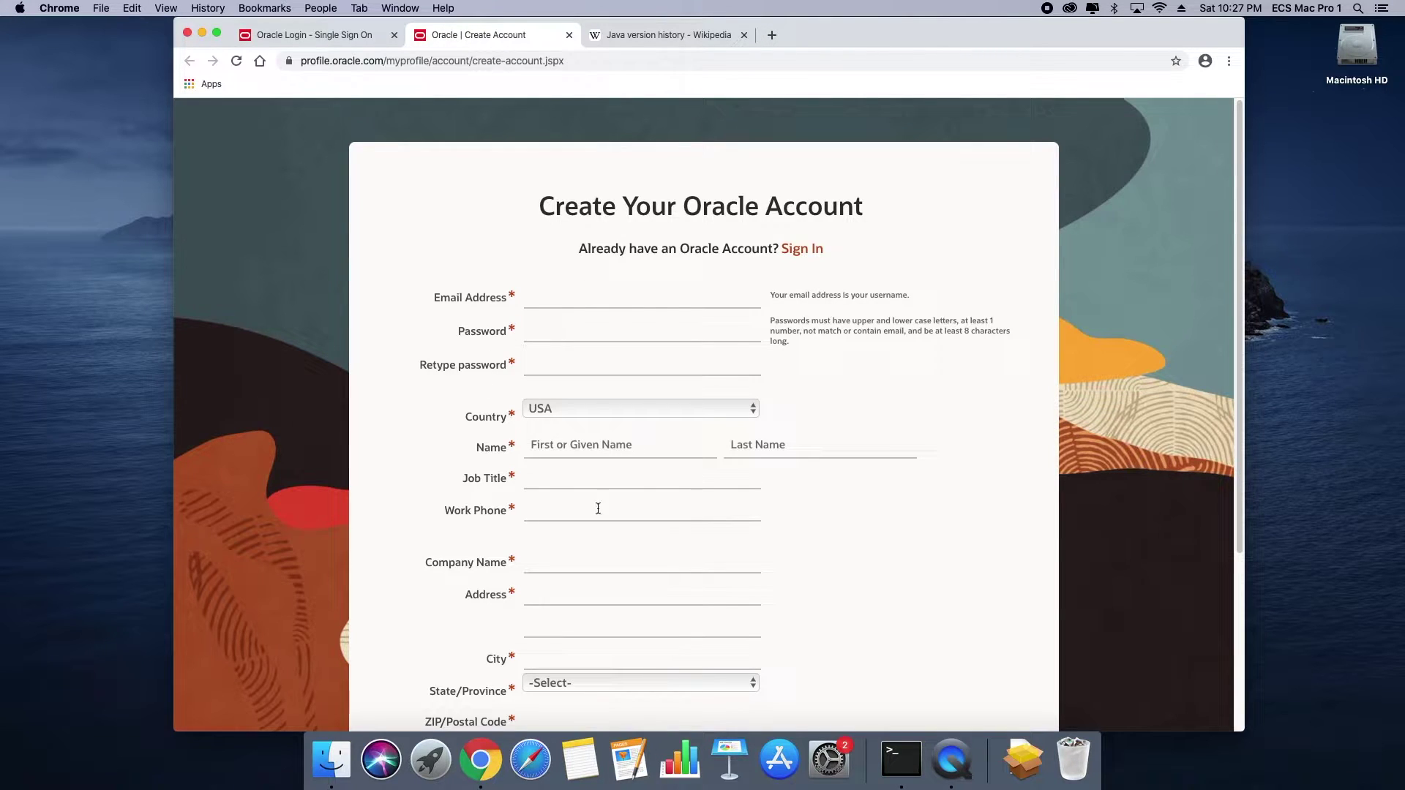
scroll(617, 447, "down", 3)
scroll(572, 448, "up", 3)
left_click_drag(617, 207, 732, 247)
left_click(732, 246)
left_click_drag(621, 208, 671, 207)
left_click(740, 218)
Search the web for "adopt open jdk" in a new tab and open the AdoptOpenJDK website.
left_click(772, 35)
type("adopt op")
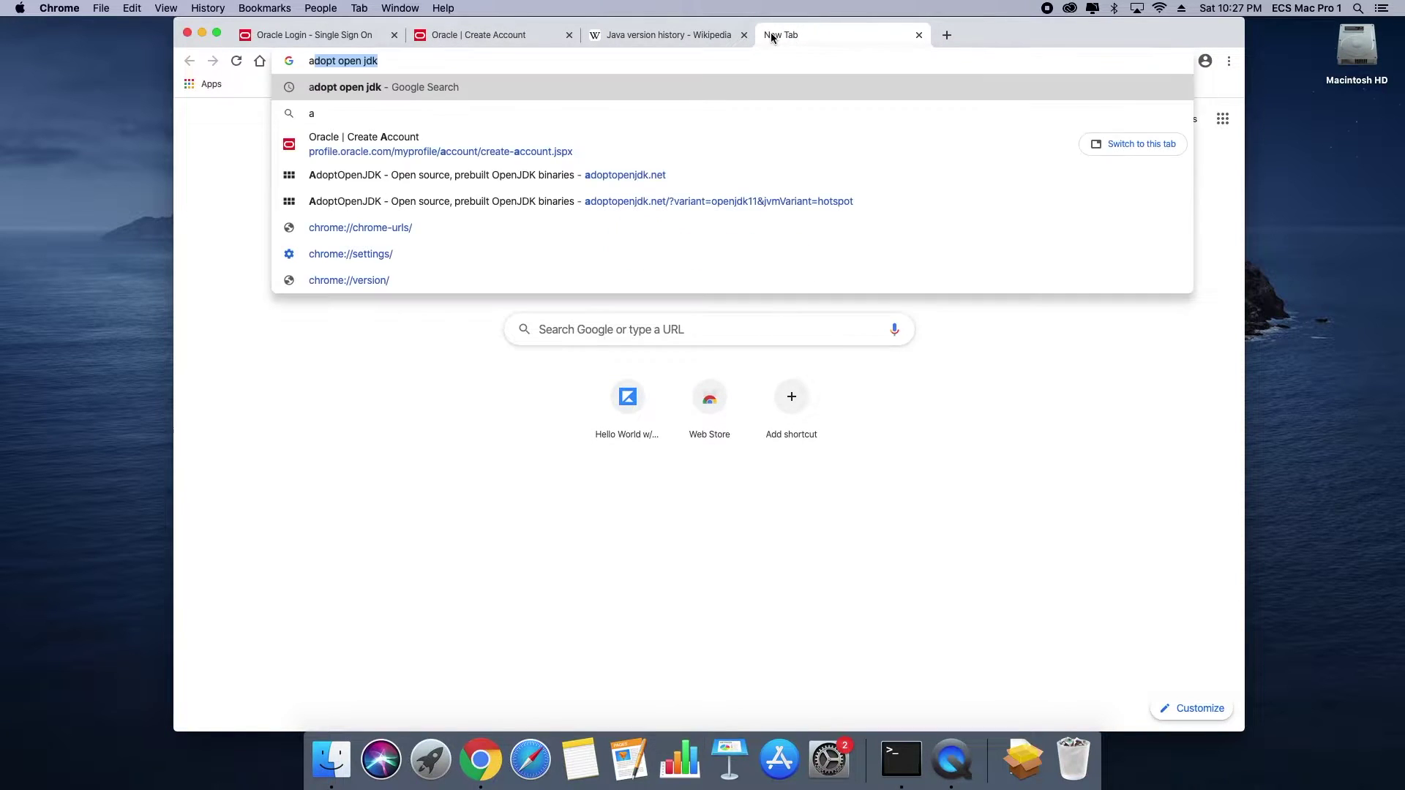
type("en jdk")
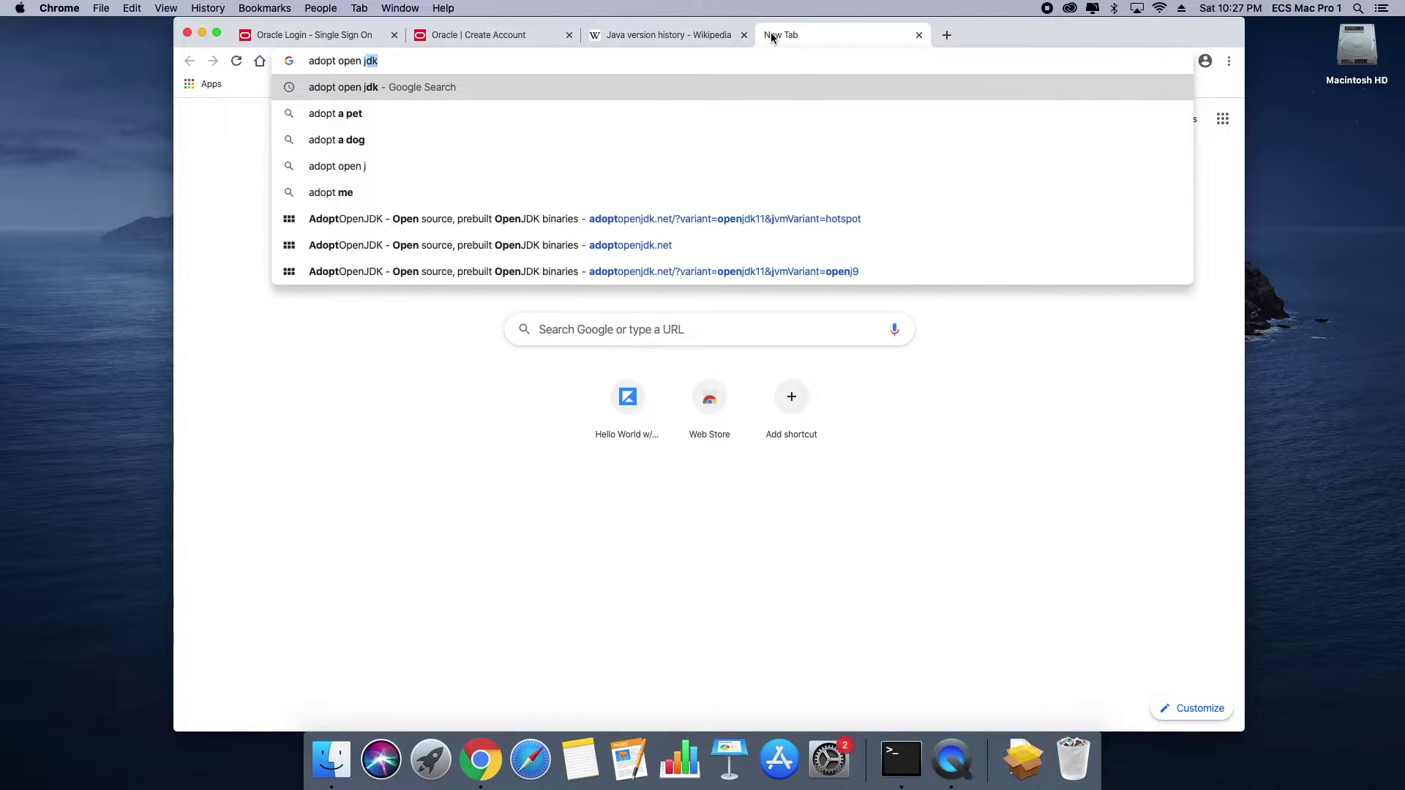
key("Return")
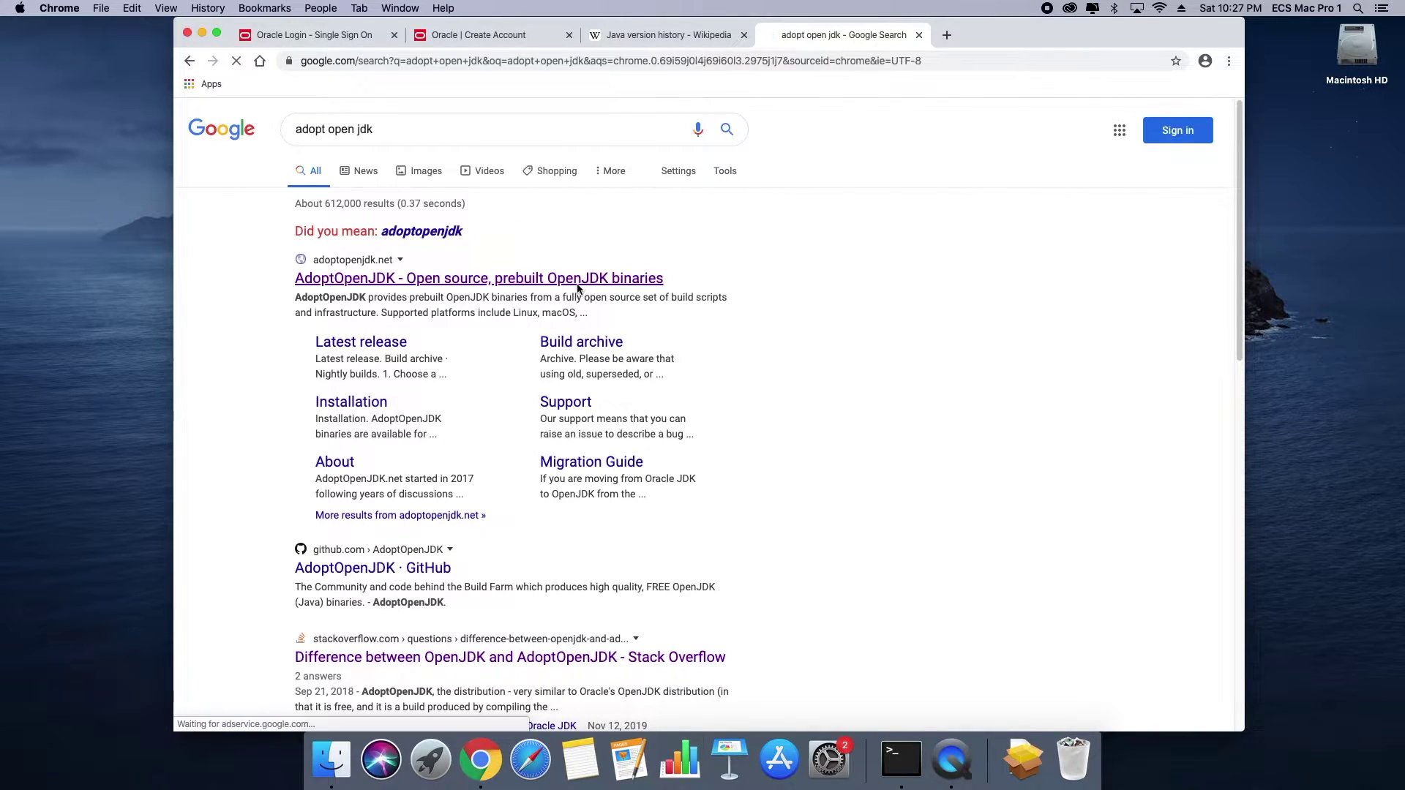
left_click(578, 278)
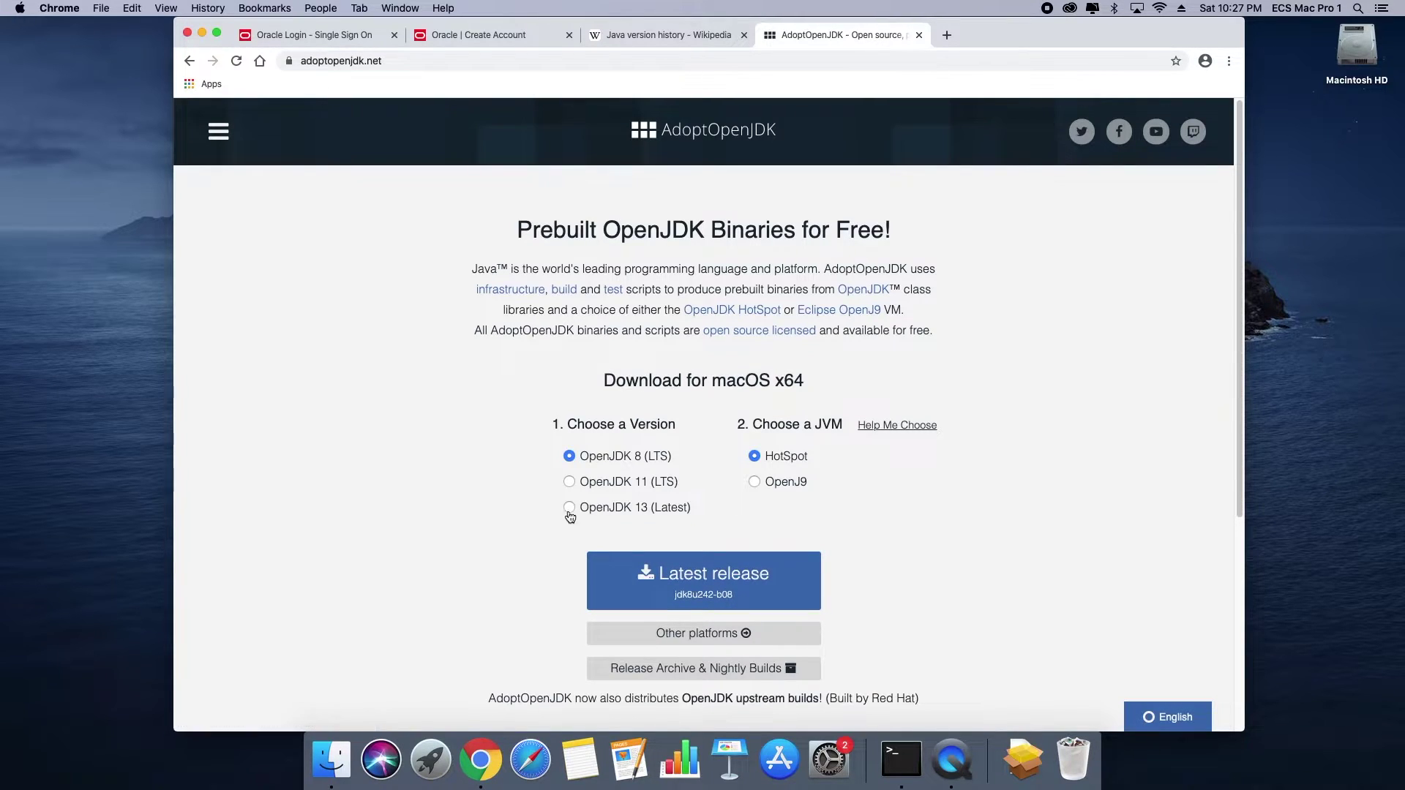
Choose OpenJDK 8 (LTS) with the HotSpot JVM and download its latest macOS x64 release.
left_click(571, 481)
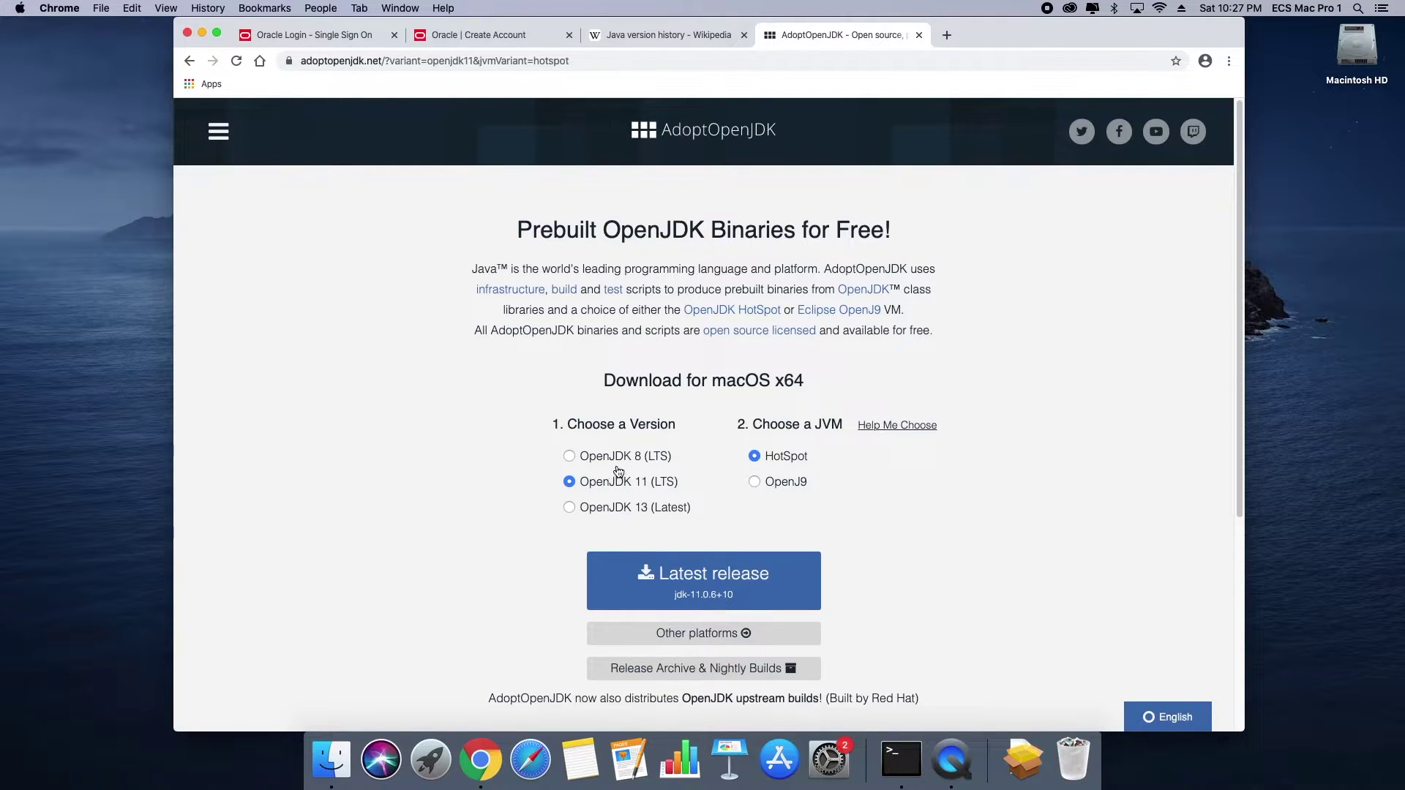
left_click(569, 457)
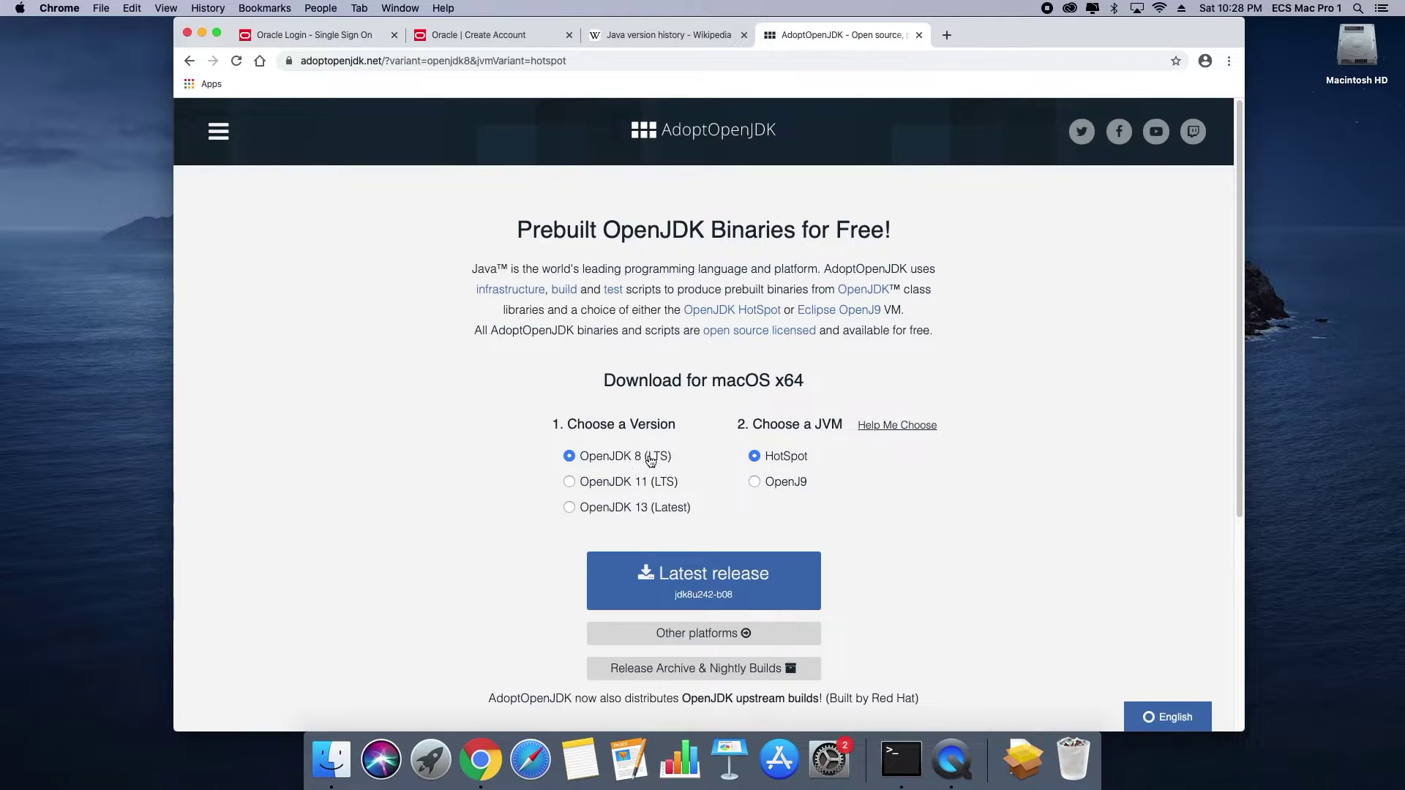
left_click(723, 590)
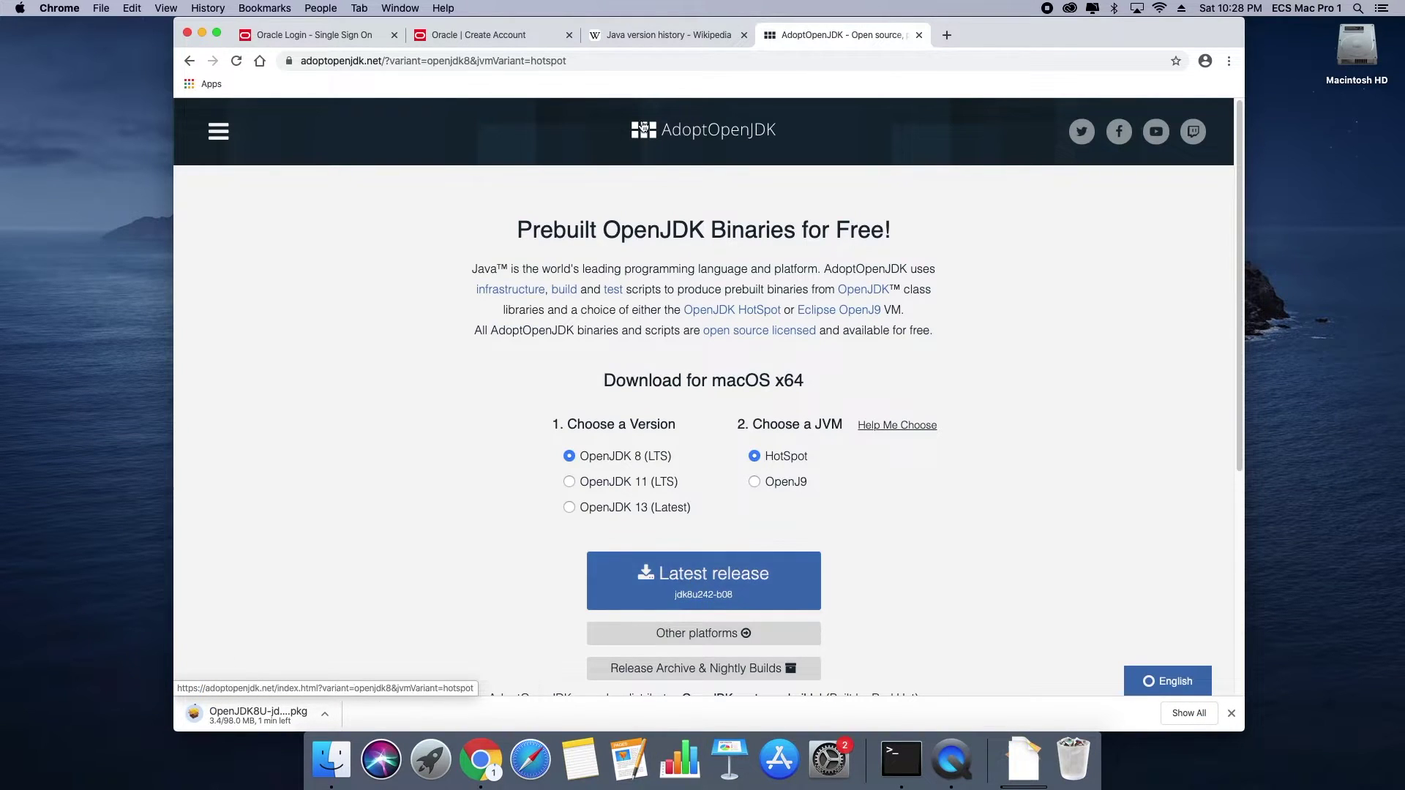
Search the web for "java ide" in a new tab and look over the suggested Java development environments.
left_click(947, 35)
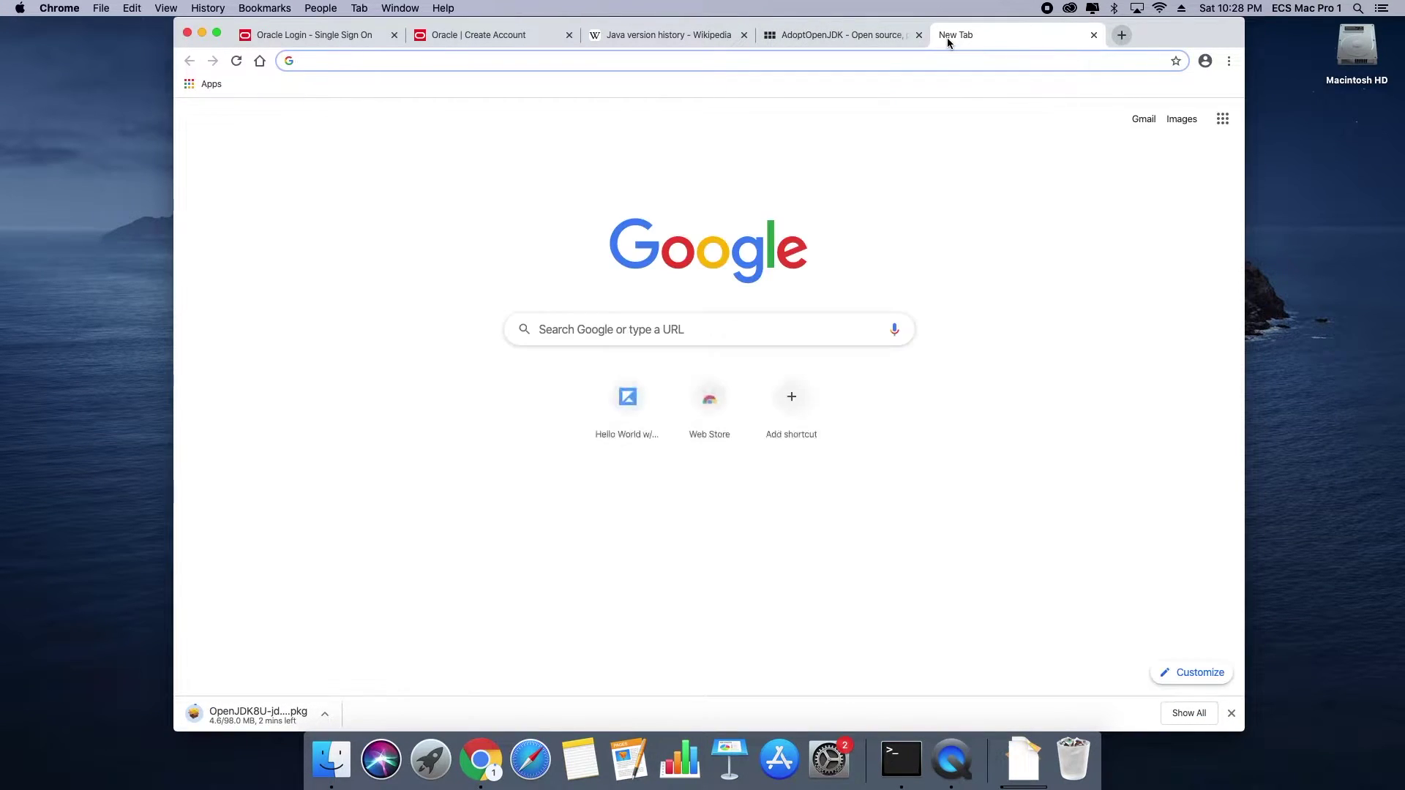
type("eclipse")
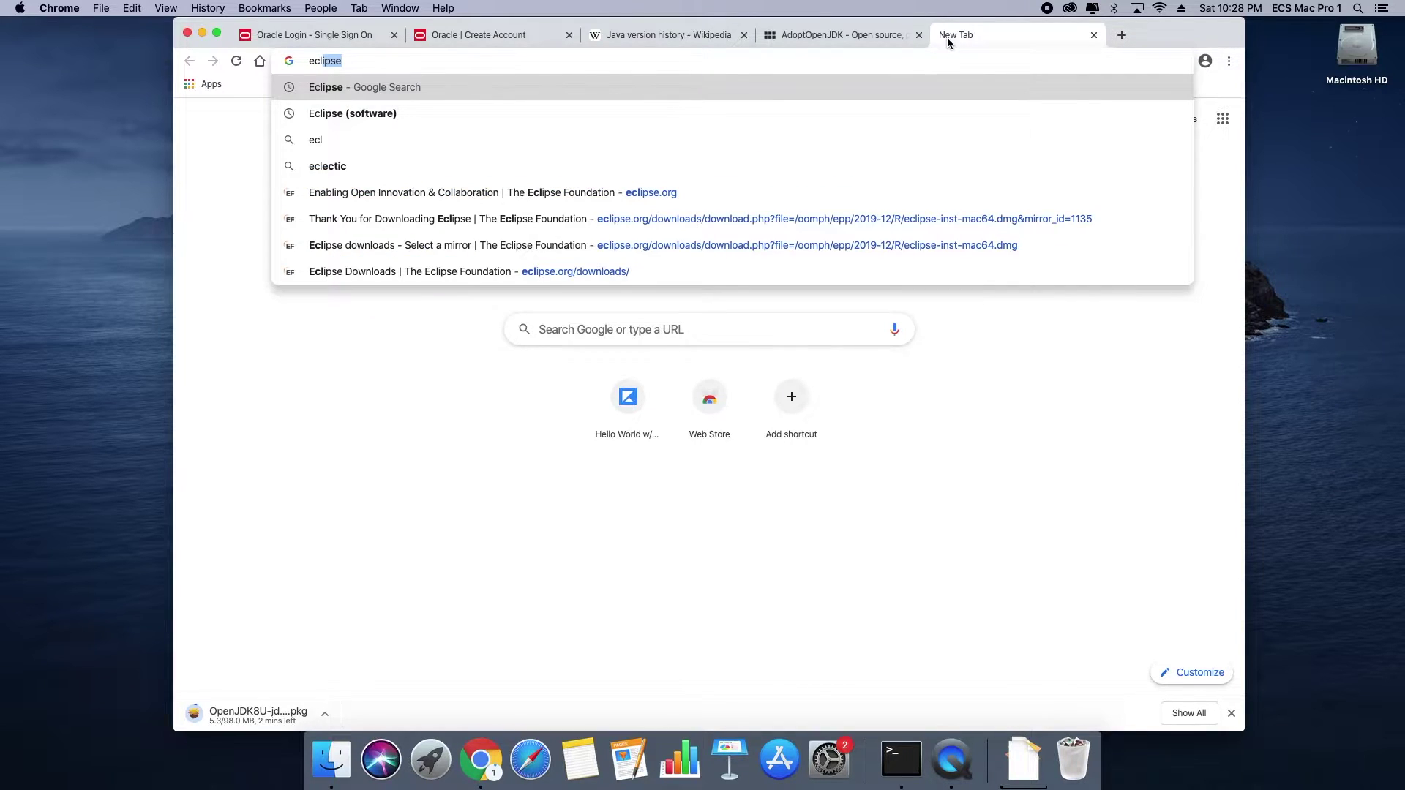
key("BackSpace")
key("BackSpace")
key("BackSpace")
key("BackSpace")
key("BackSpace")
key("BackSpace")
type("java i")
key("Return")
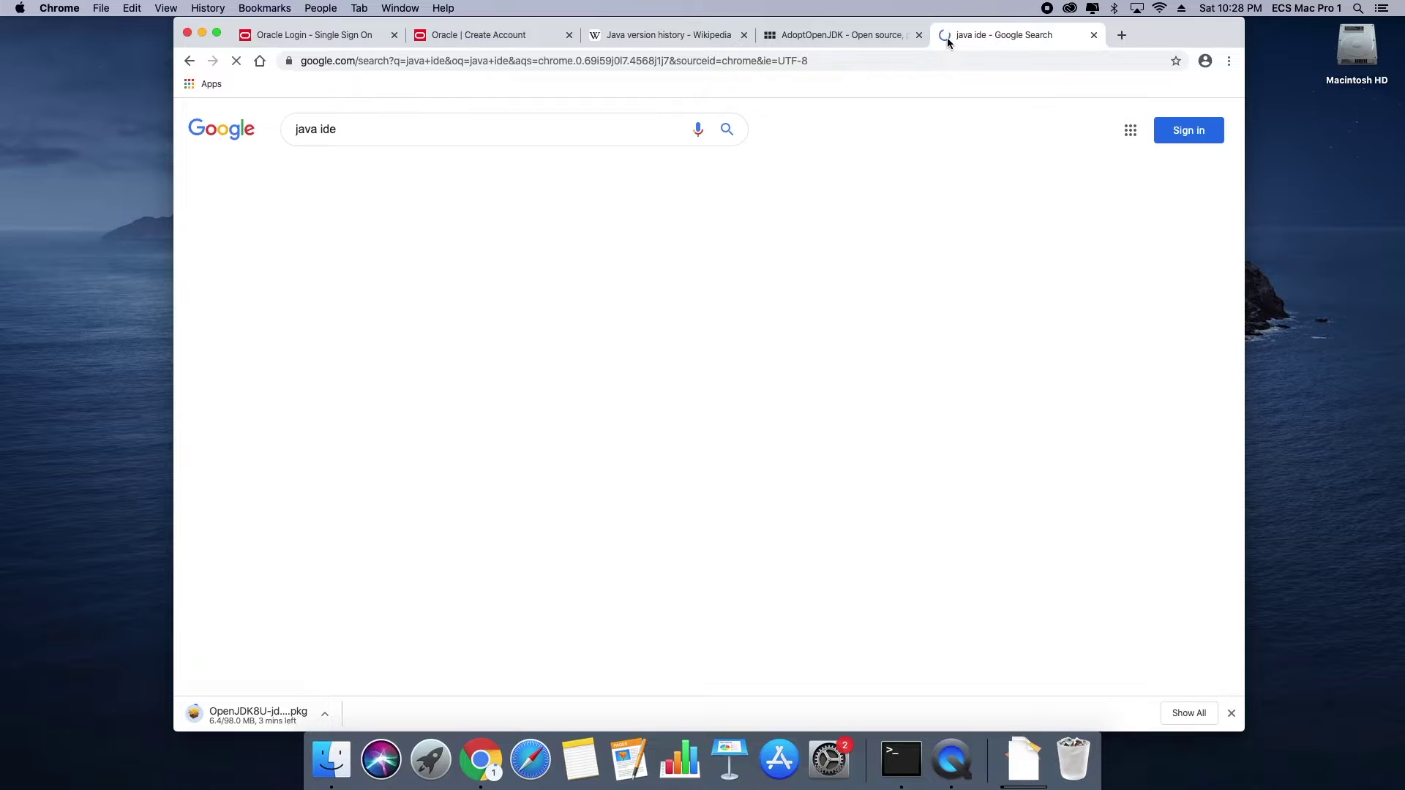
mouse_move(1054, 306)
left_mouse_down()
mouse_move(364, 305)
mouse_move(1063, 304)
left_mouse_up()
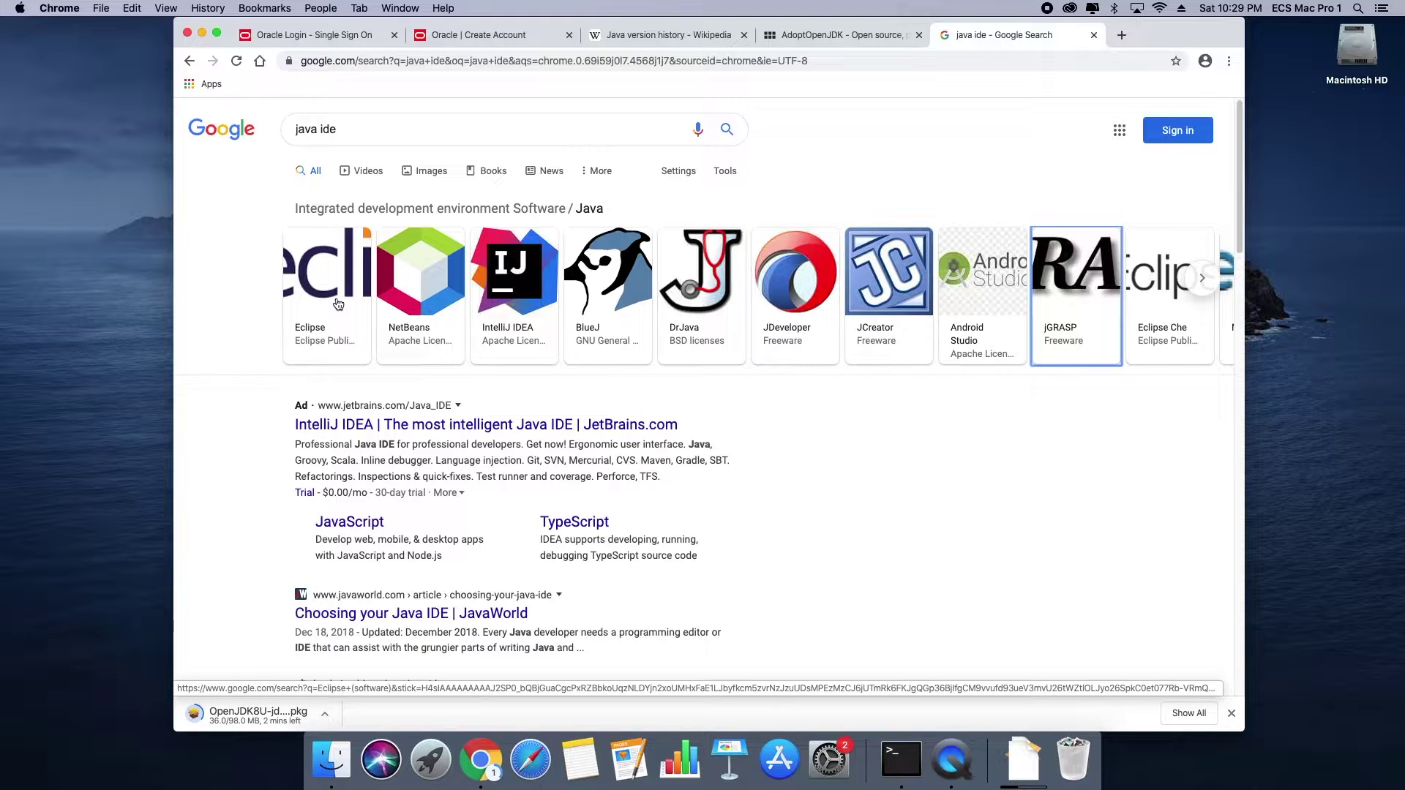
Search for "eclipse", open the Eclipse Downloads page and download the 64-bit Eclipse IDE 2019-12 installer, eclipse-inst-mac64.dmg.
triple_click(354, 132)
type("eclipse")
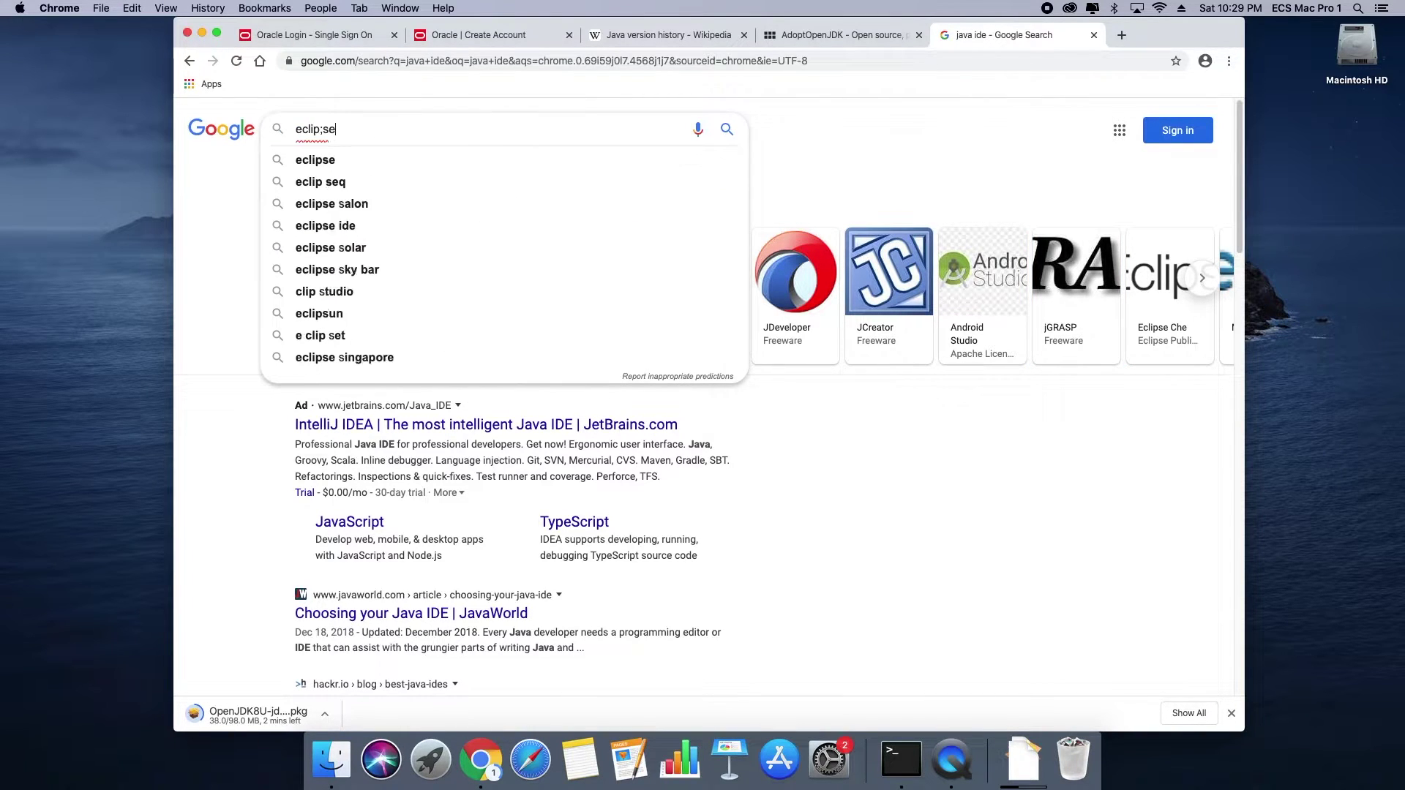
key("Return")
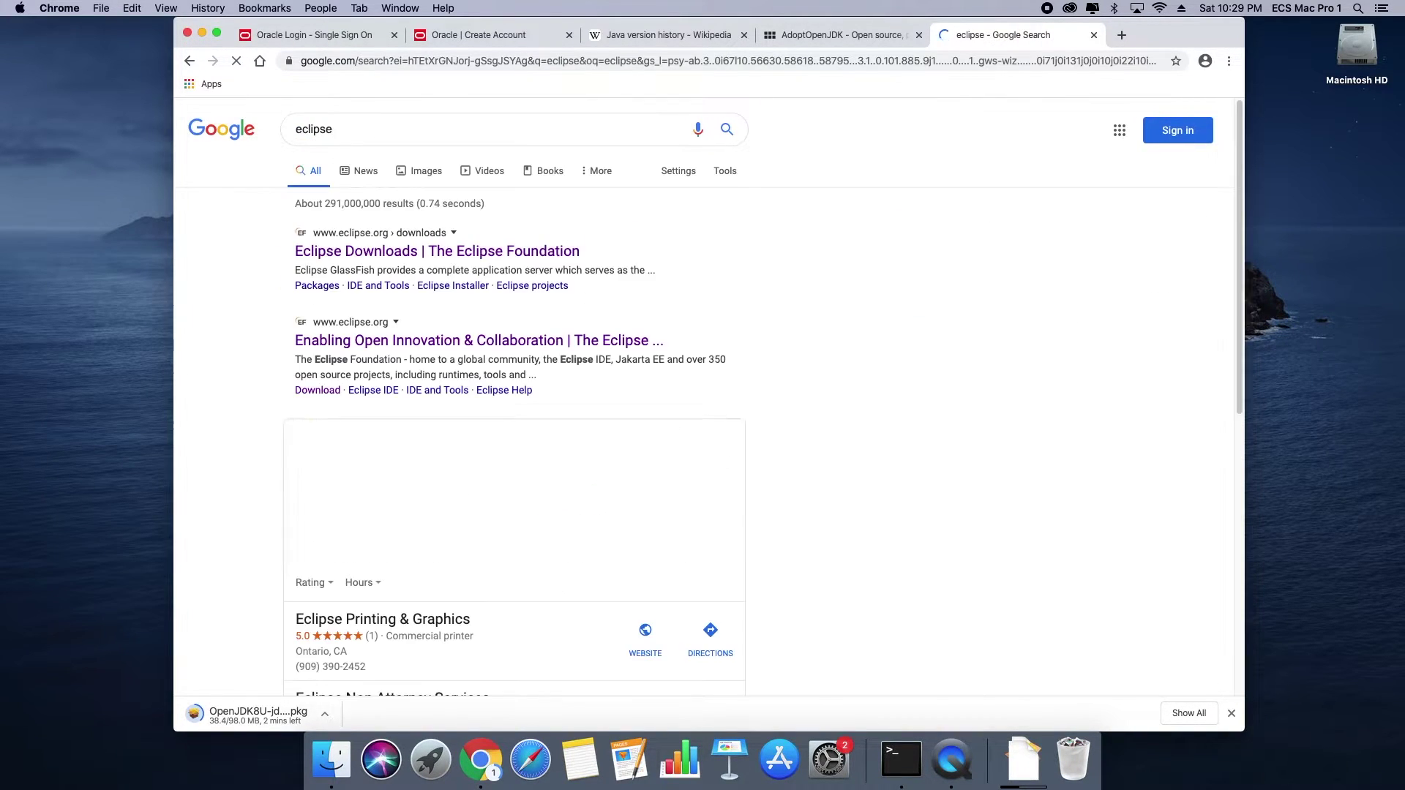
left_click(372, 258)
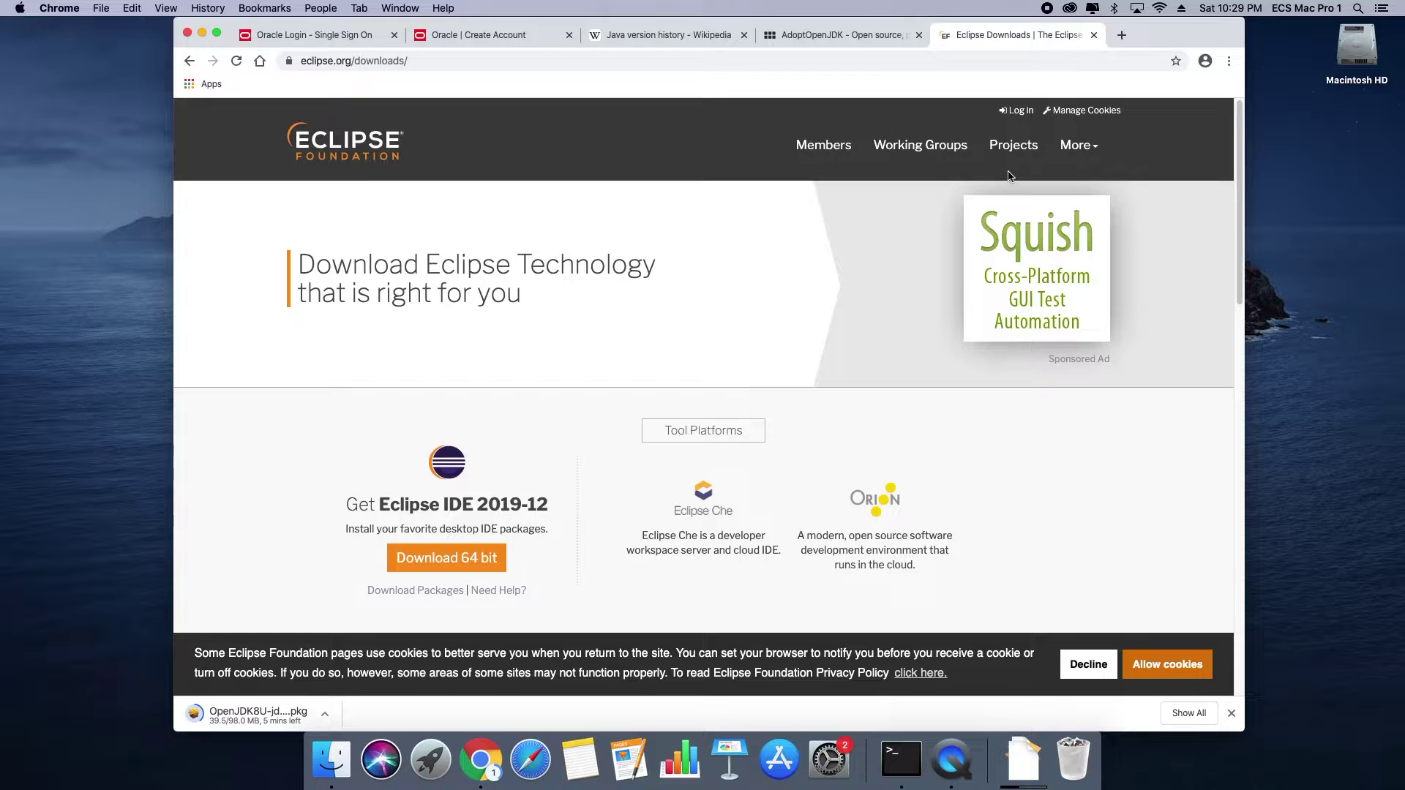
left_click(438, 567)
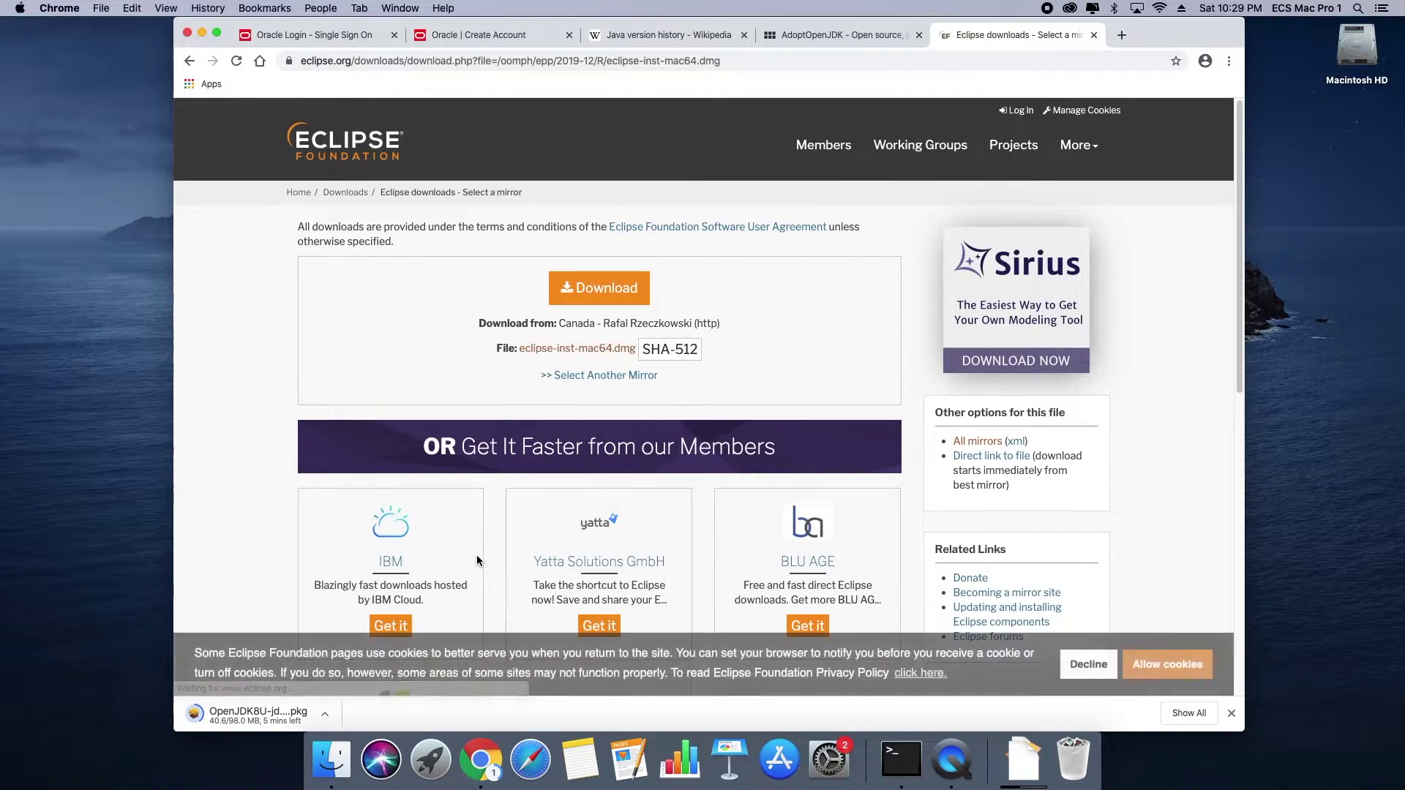
left_click(593, 297)
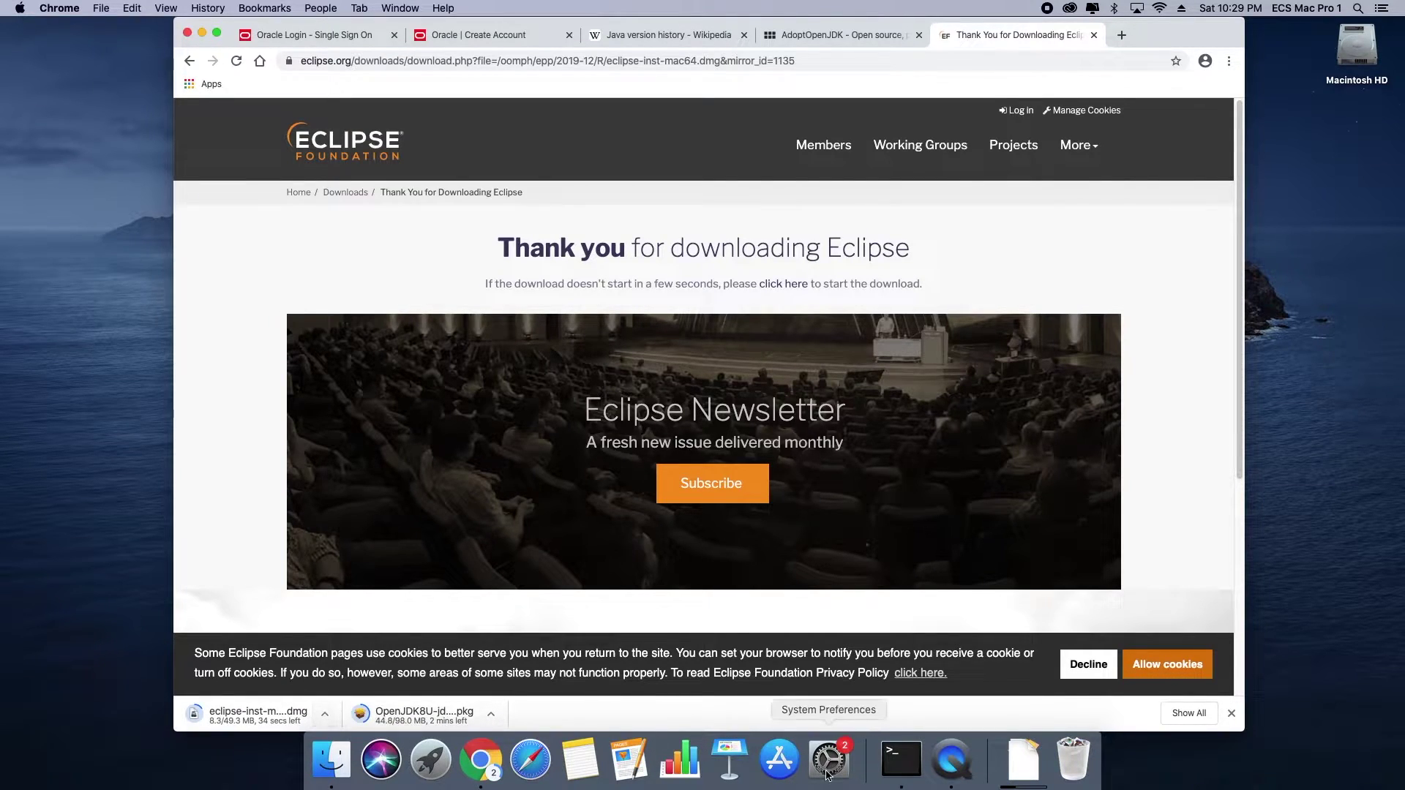
Open the Downloads folder in Finder and move its window aside.
left_click(1024, 769)
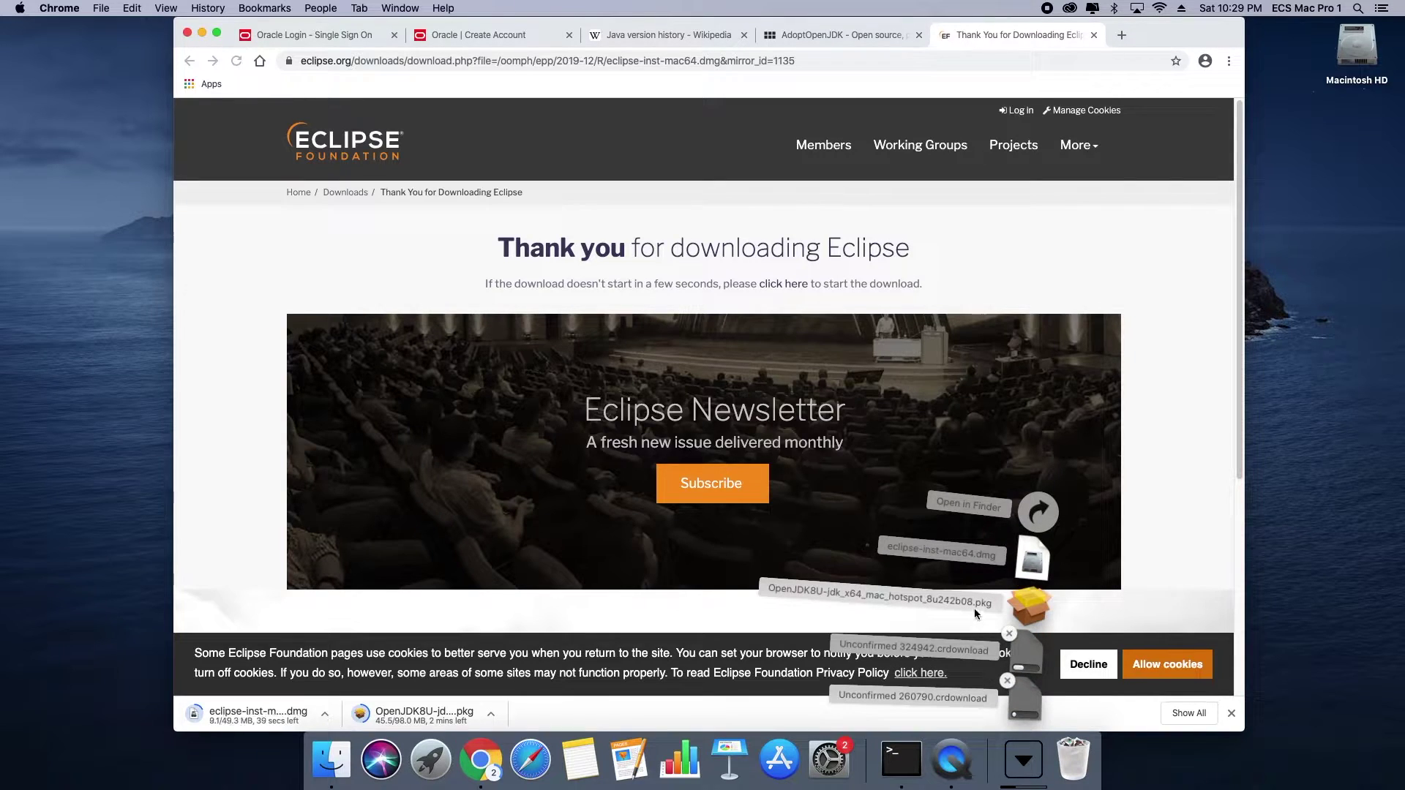
left_click(1024, 514)
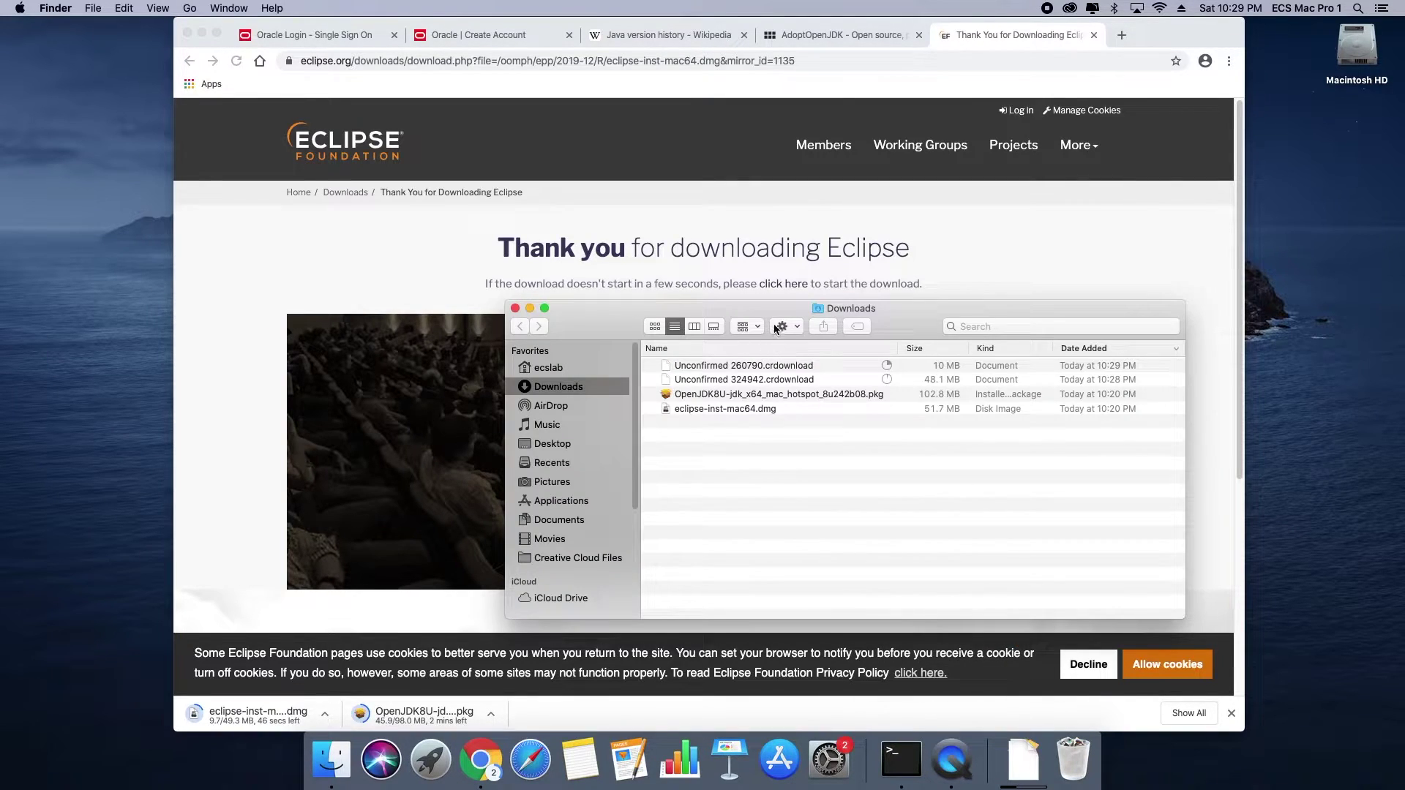
left_click_drag(802, 310, 908, 290)
Cancel the running downloads of the Eclipse installer and the OpenJDK8U package.
left_click(326, 715)
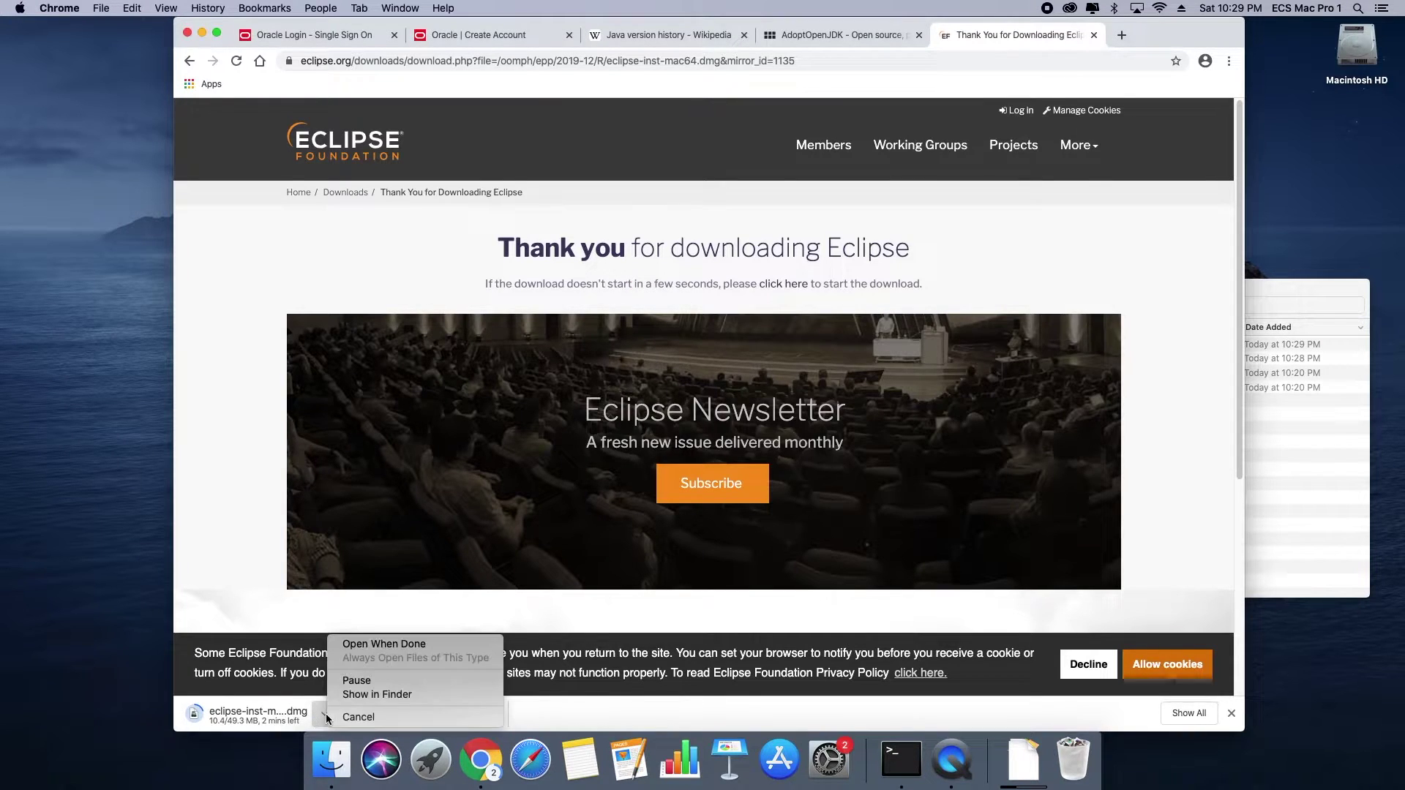
left_click(338, 716)
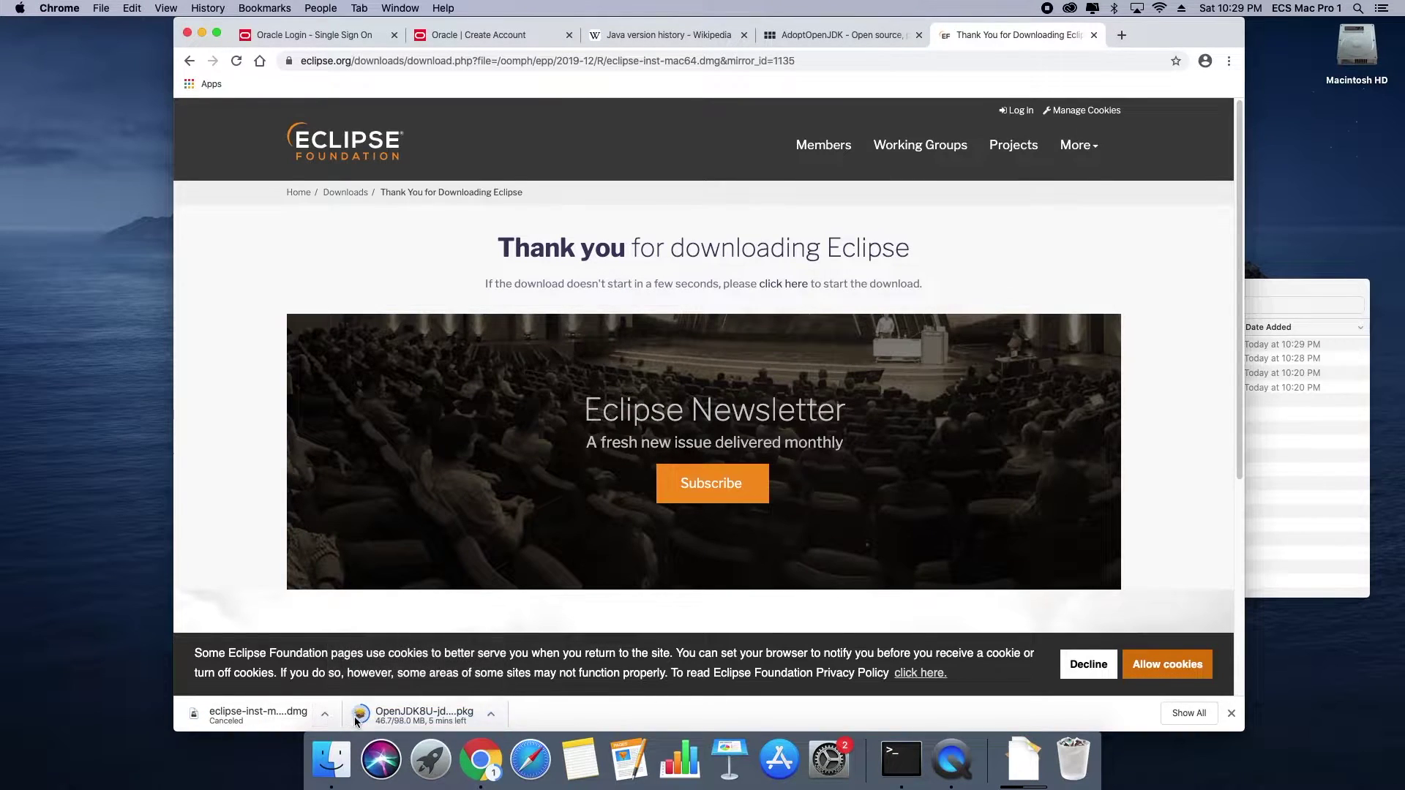
left_click(490, 714)
left_click(506, 719)
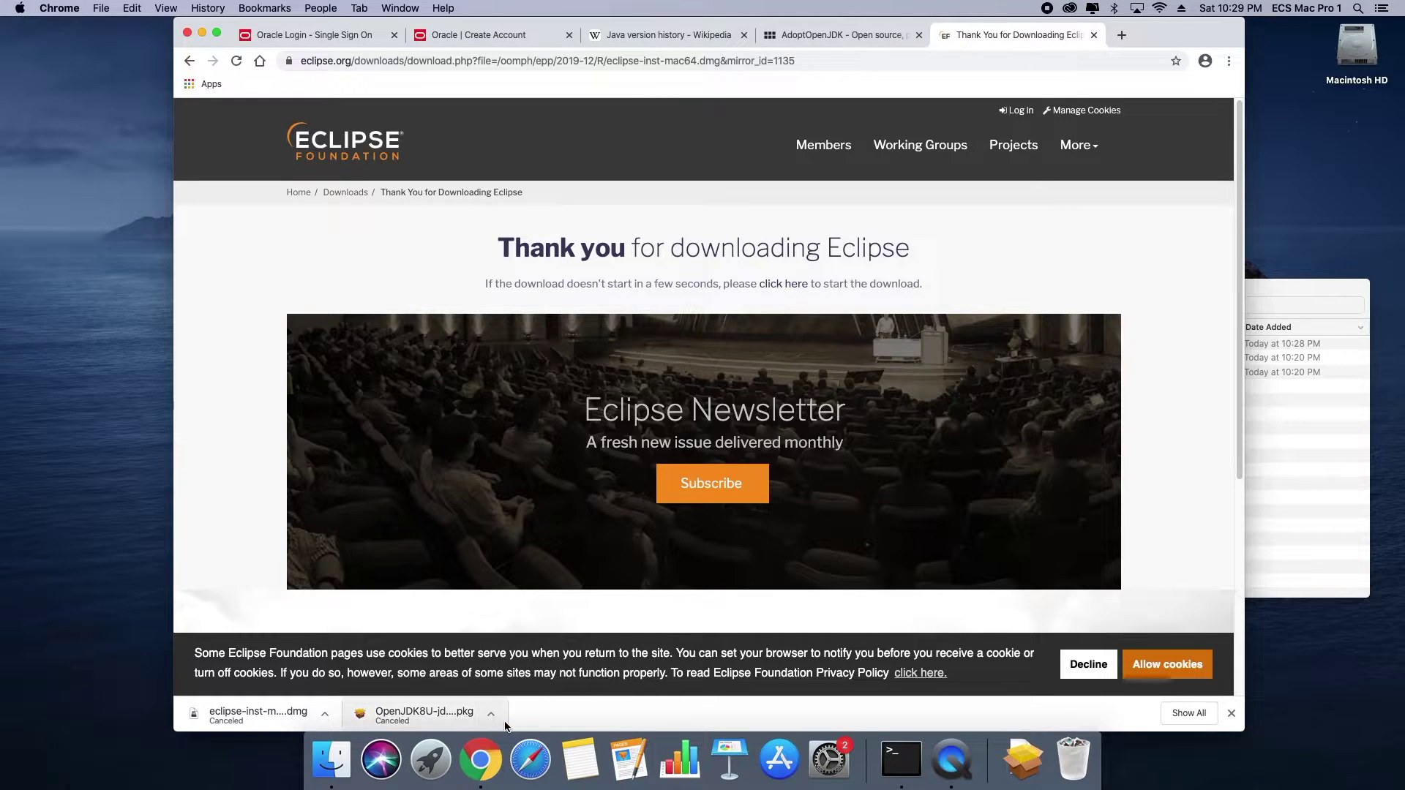
Minimize the browser window and select the OpenJDK8U-jdk_x64_mac_hotspot_8u242b08.pkg file in the Downloads folder.
left_click(202, 32)
left_click_drag(718, 264, 294, 248)
left_click(325, 311)
left_click_drag(421, 272, 396, 287)
Check for an installed Java version by running java -version in Terminal, and dismiss the dialog about installing a JDK.
left_click(819, 243)
key("Up")
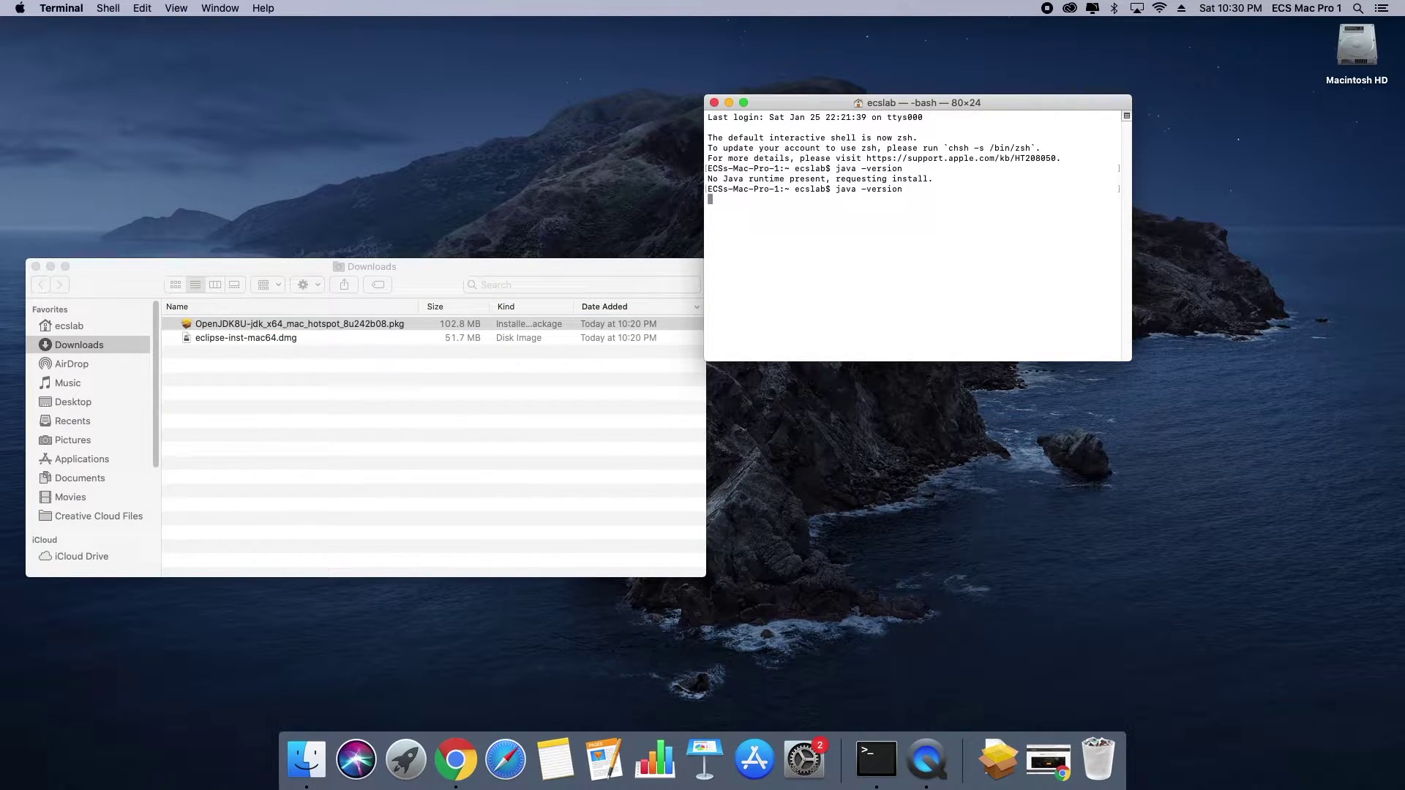
key("Return")
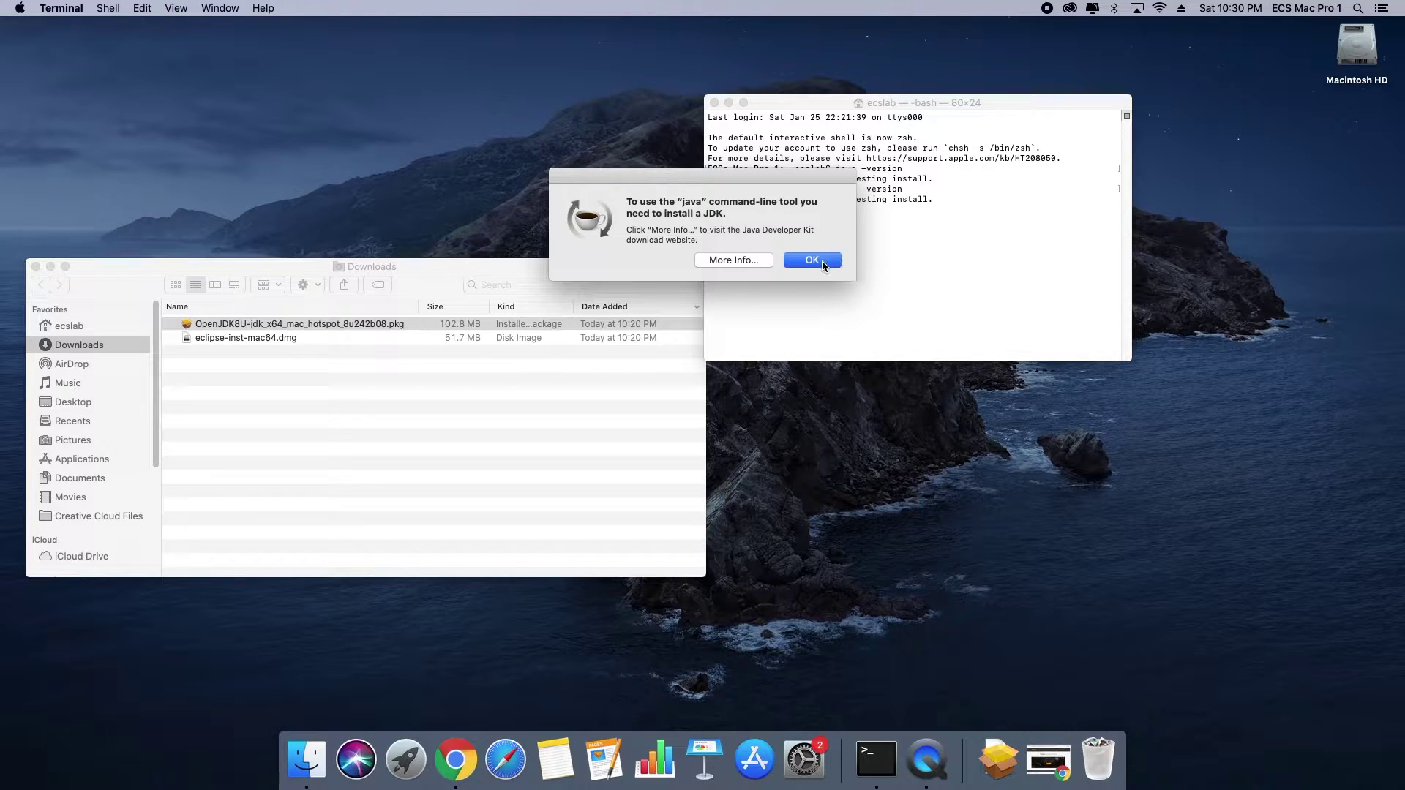
left_click(823, 261)
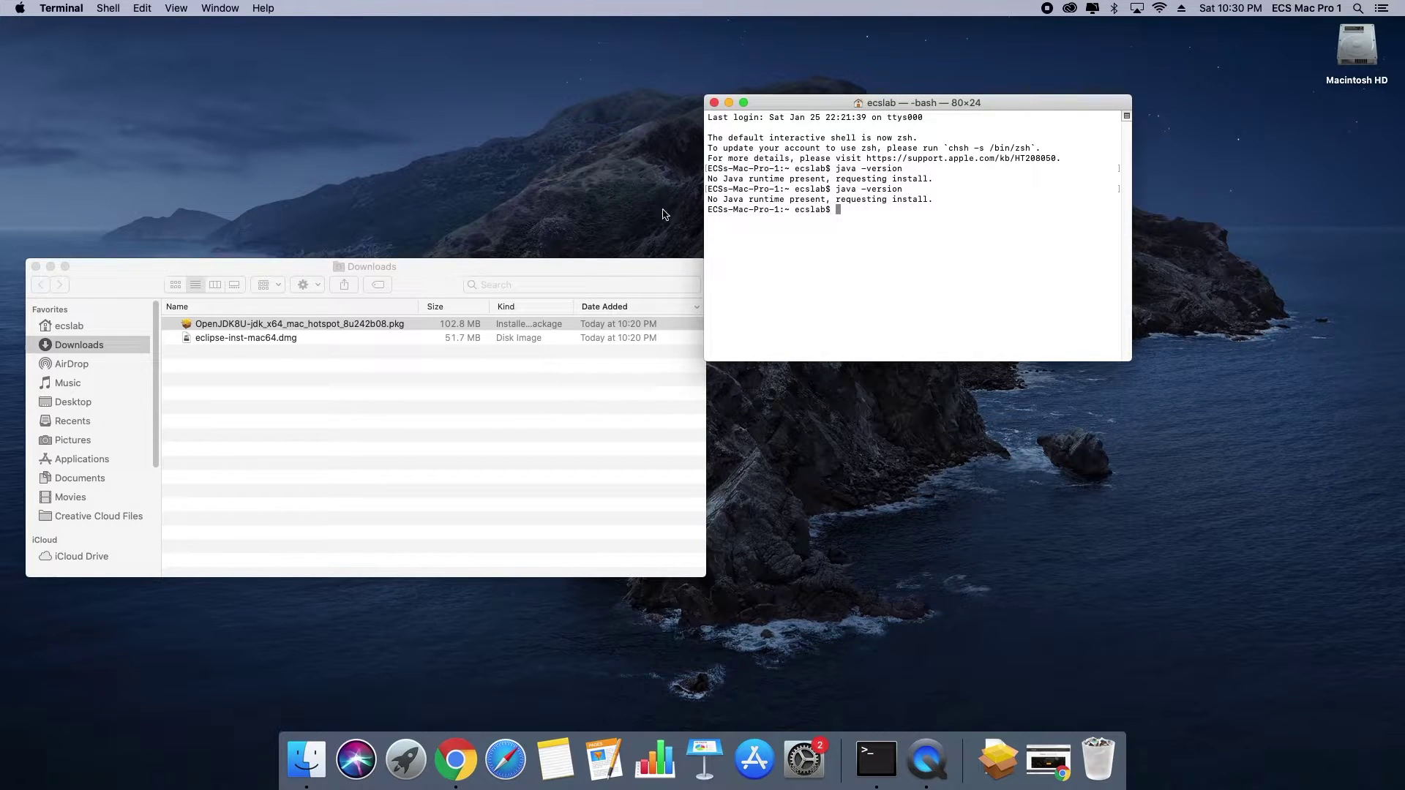
Launch the OpenJDK8U package from Downloads and proceed through the AdoptOpenJDK installer, agreeing to the software license.
left_click_drag(565, 265, 590, 265)
double_click(285, 326)
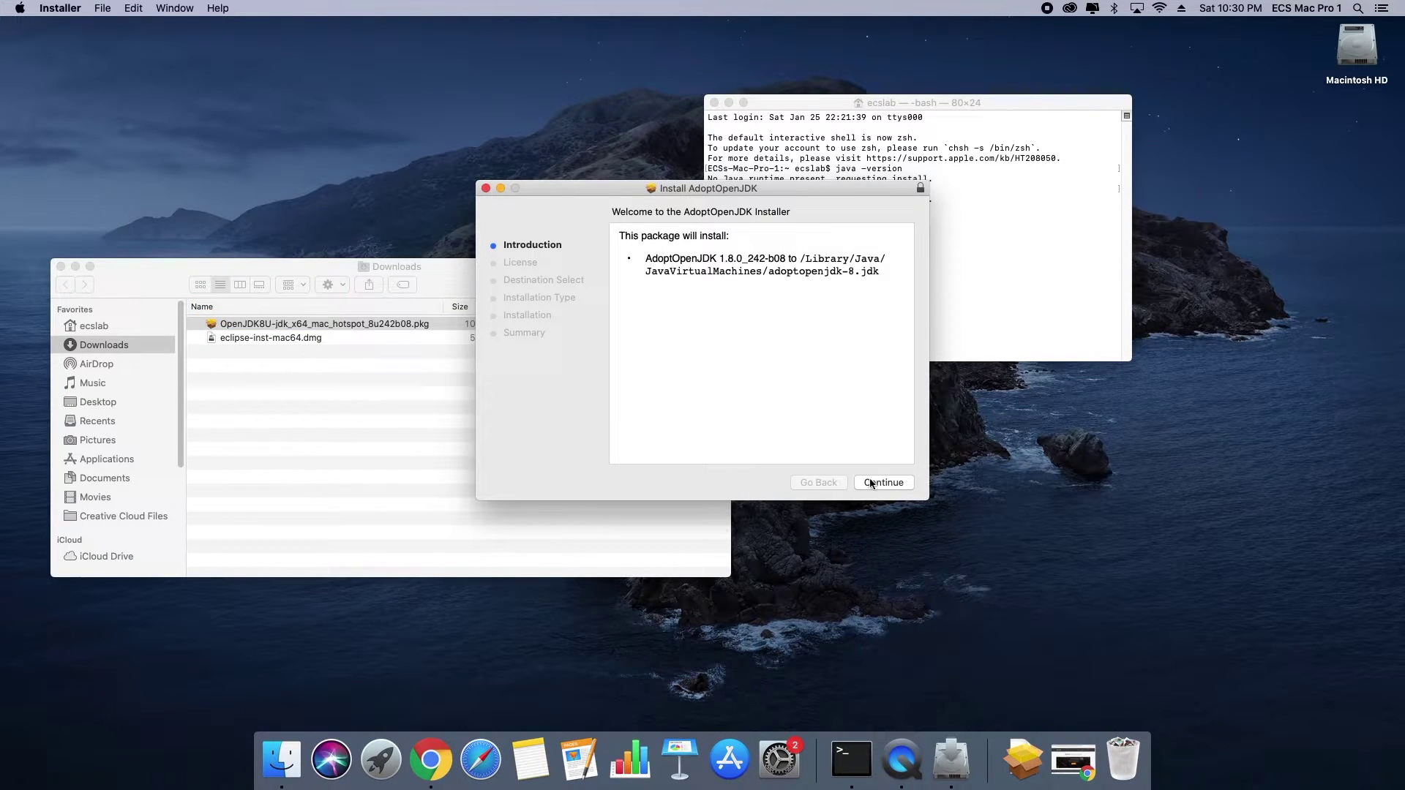
left_click(886, 485)
left_click(873, 484)
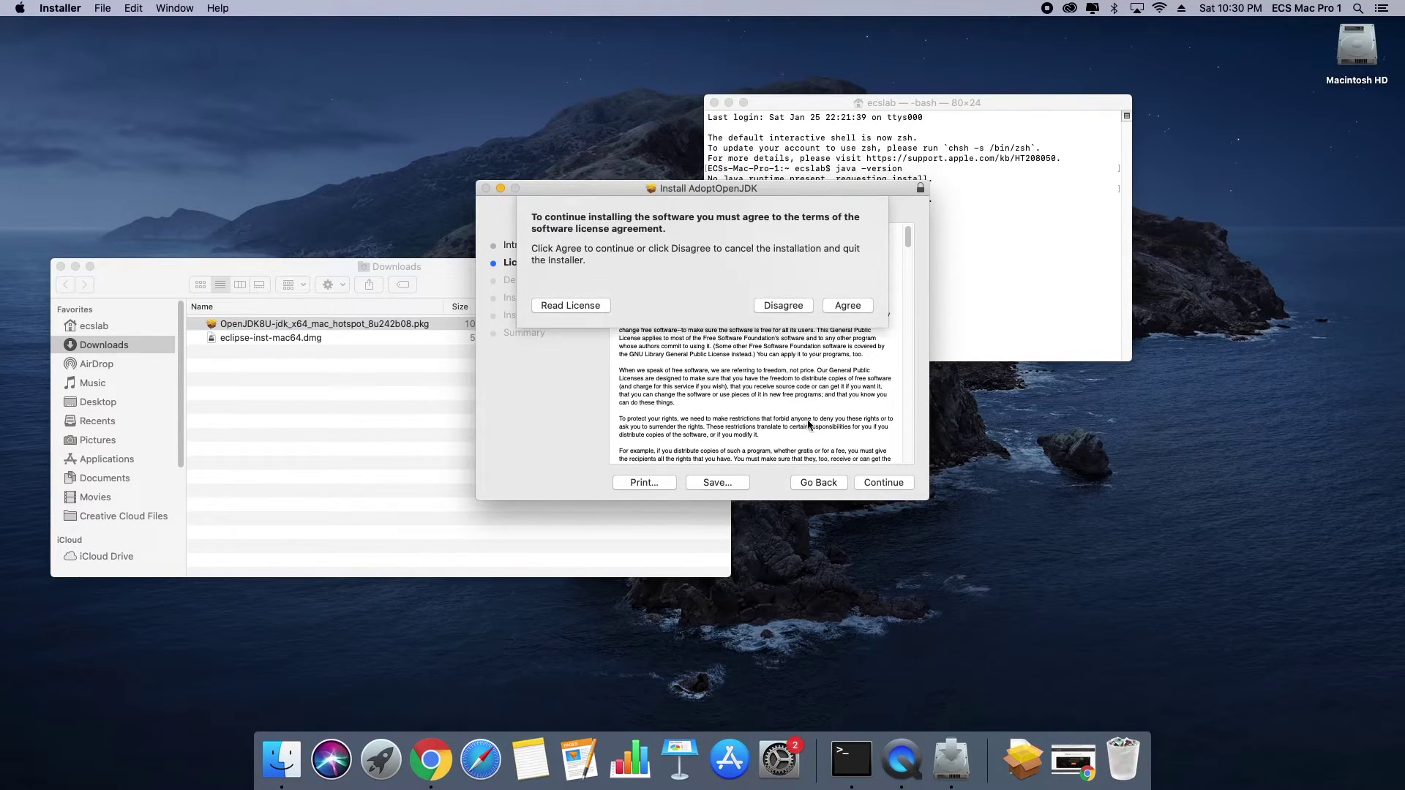
left_click(848, 306)
left_click(882, 482)
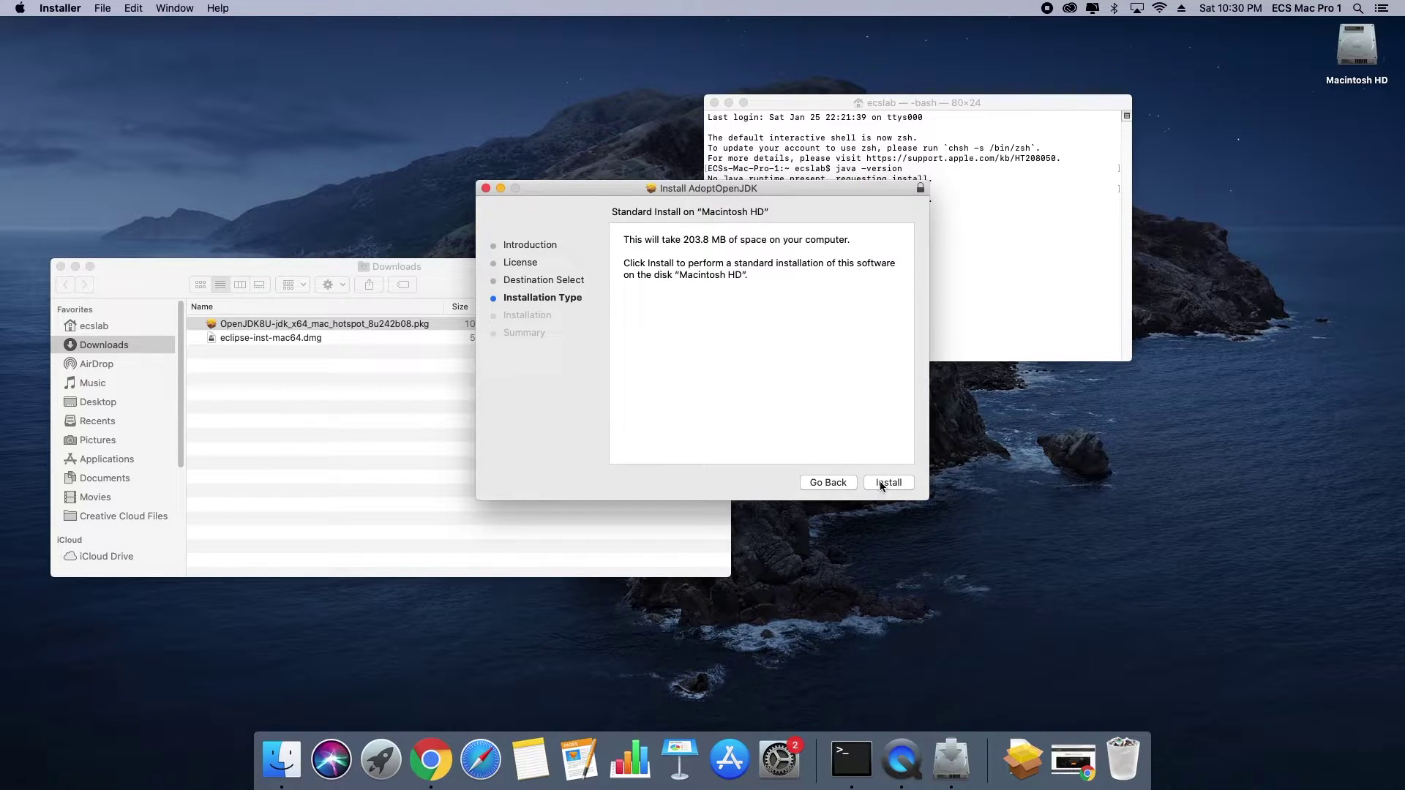
Perform the standard installation of AdoptOpenJDK on Macintosh HD, entering the account password, and close the installer while keeping its package.
left_click(881, 481)
type("********")
key("Return")
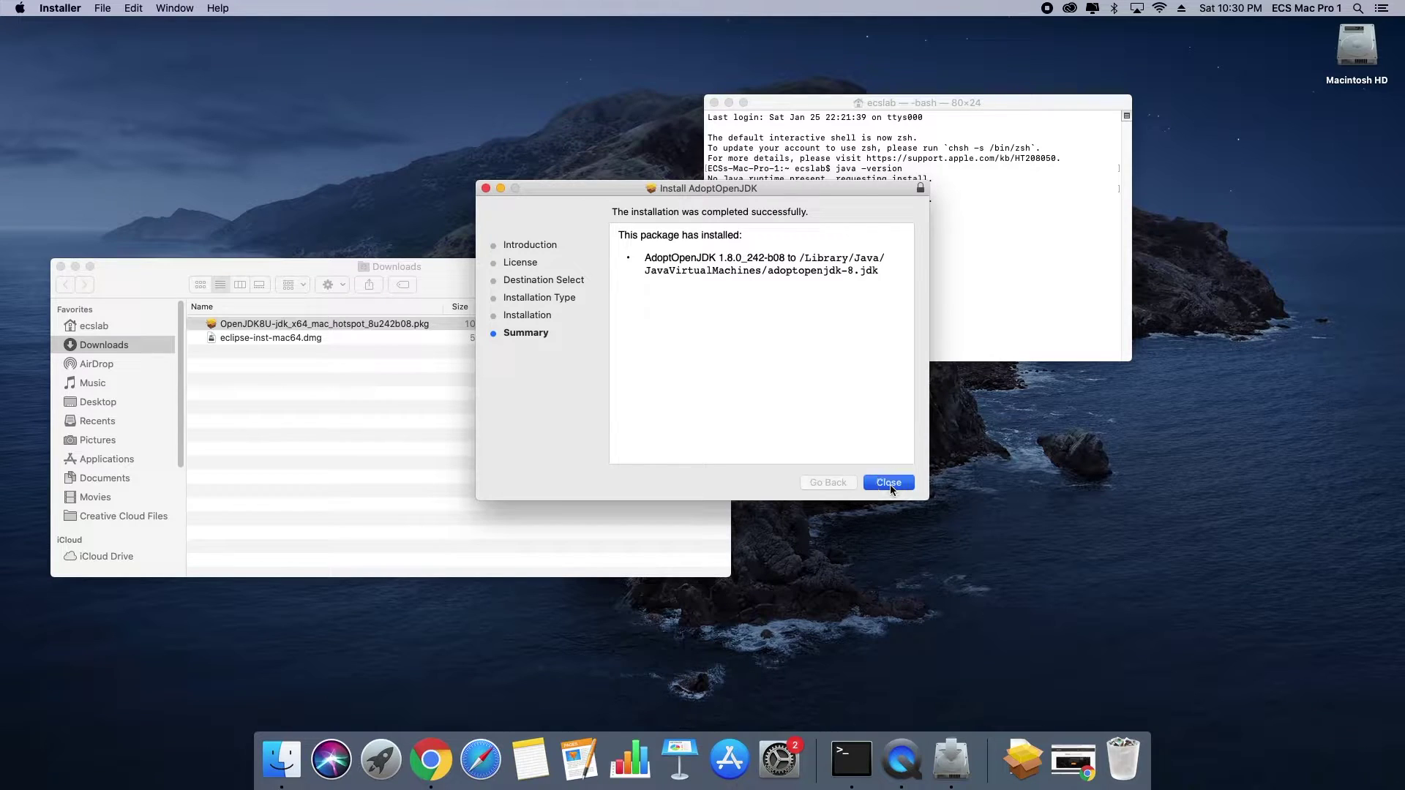
left_click(890, 483)
left_click(709, 272)
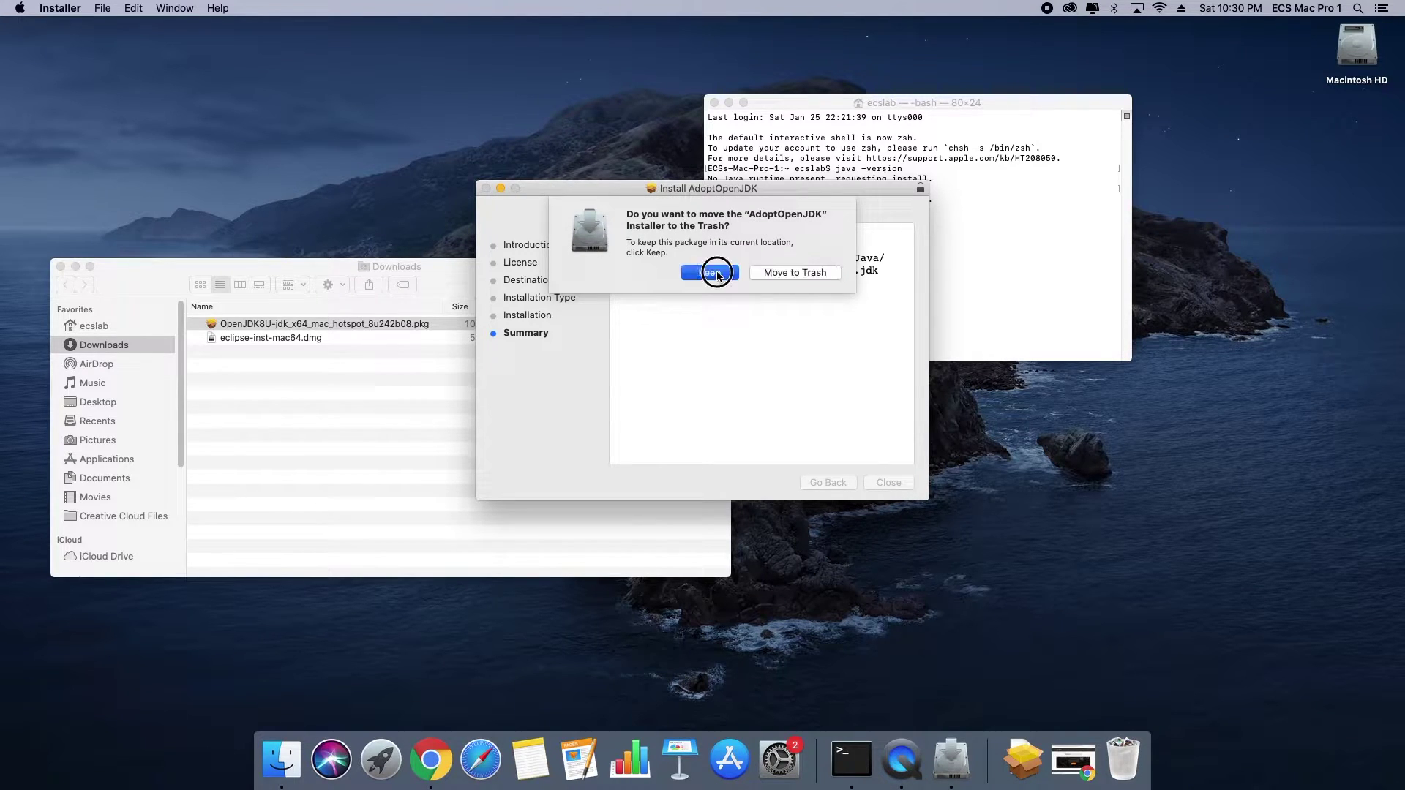
Run java -version again in Terminal, examine the reported OpenJDK version lines and move the Terminal window aside.
key("Up")
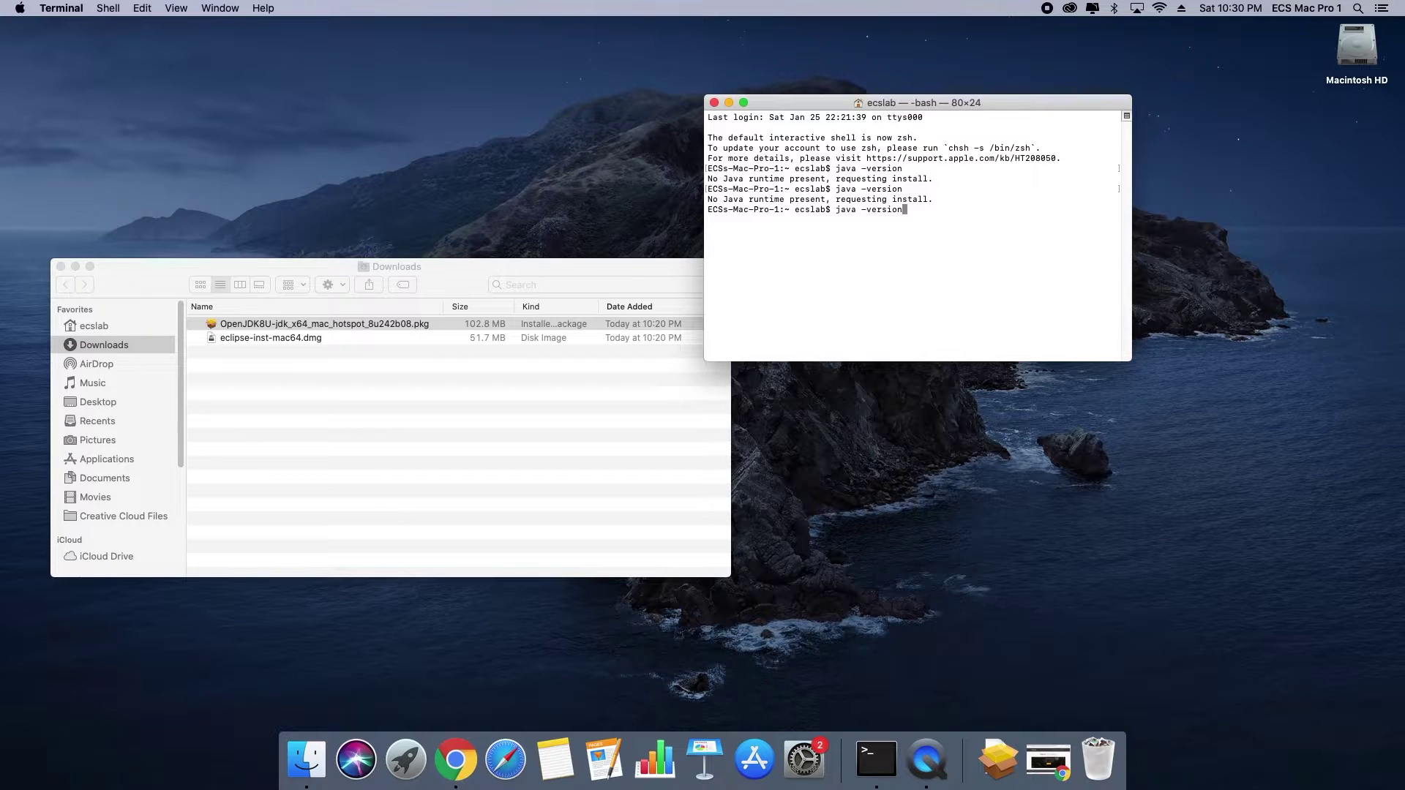
key("Return")
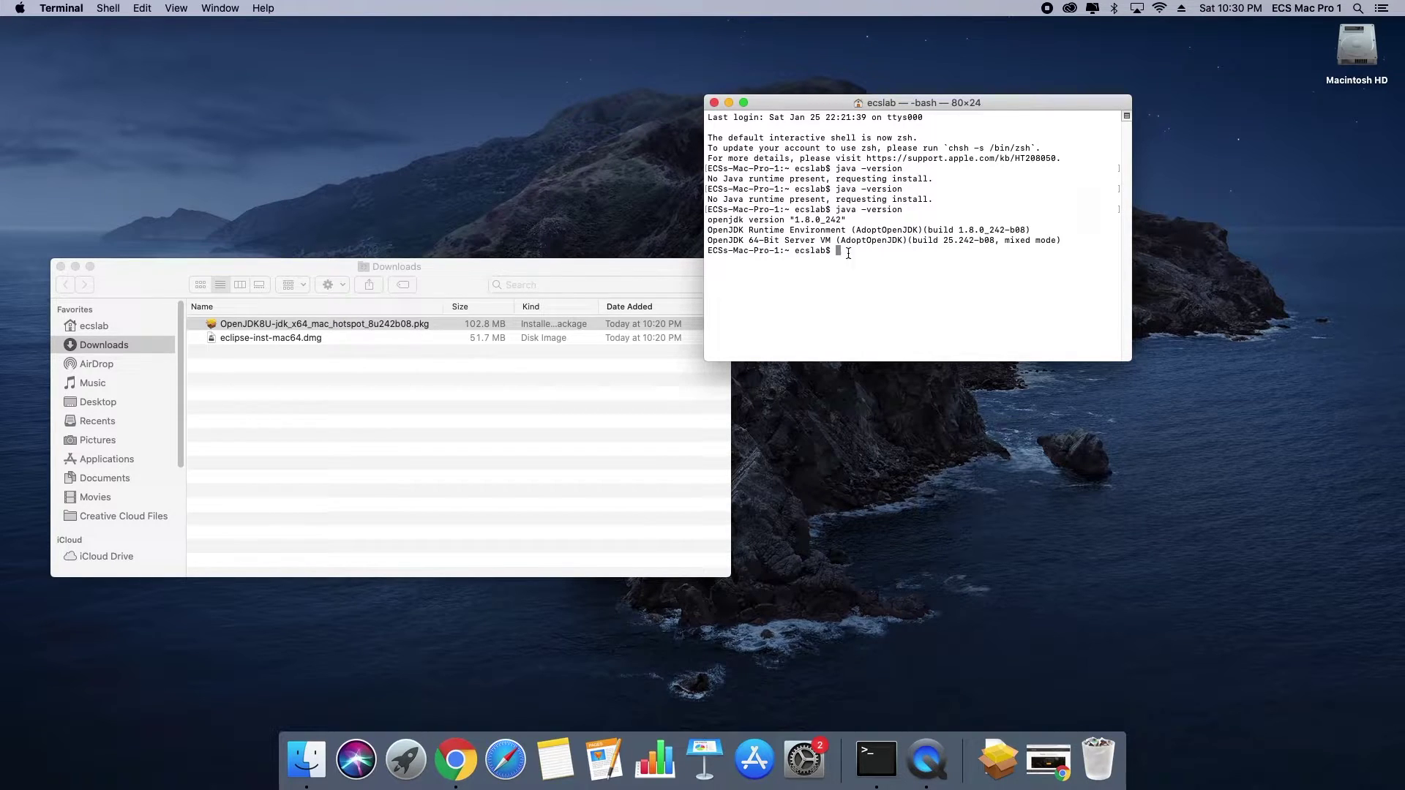
left_click_drag(729, 220, 812, 233)
left_click(800, 223)
left_click(869, 231)
left_click_drag(845, 102, 967, 199)
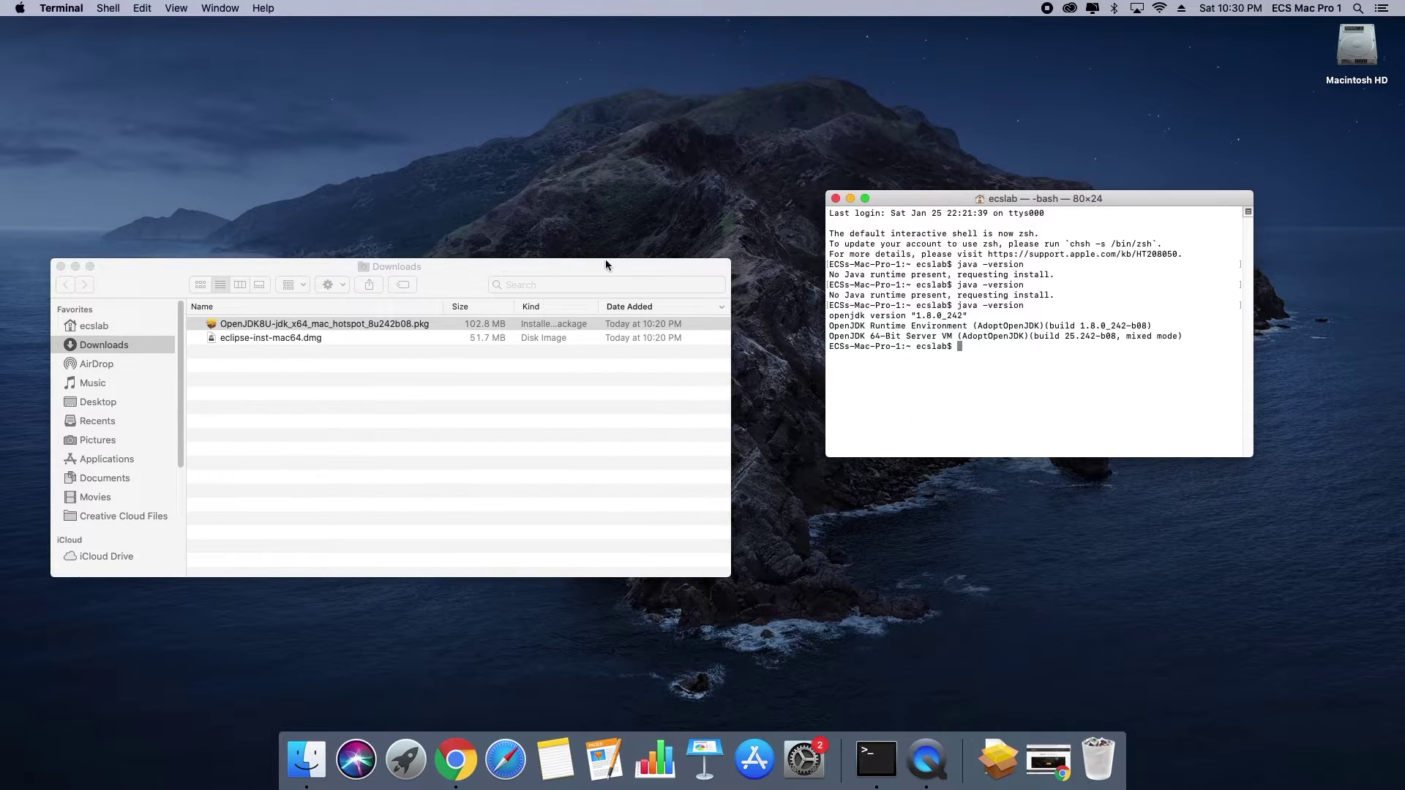
Mount eclipse-inst-mac64.dmg from Downloads and launch the Eclipse Installer it contains, allowing it to open.
left_click_drag(277, 275, 323, 262)
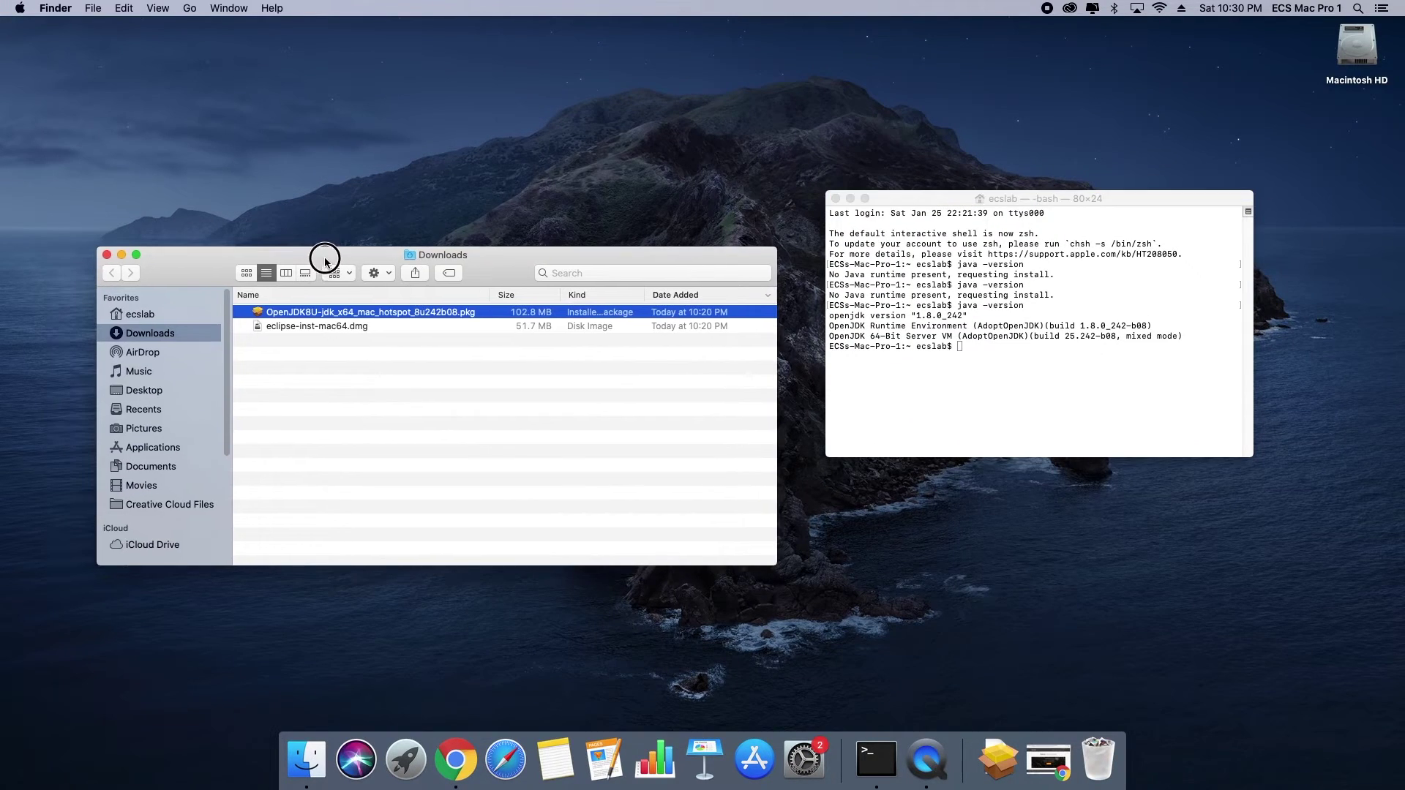
left_click(310, 327)
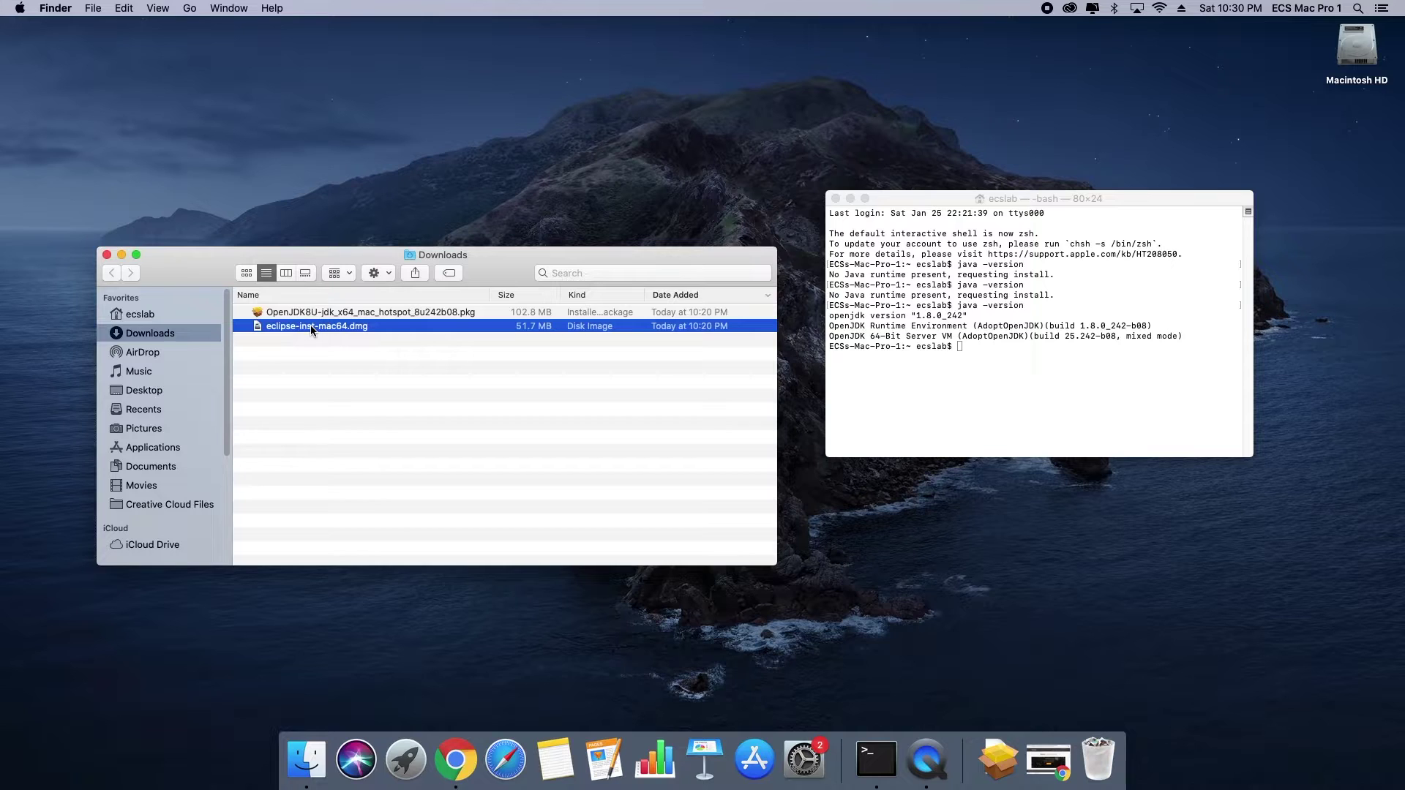
double_click(310, 325)
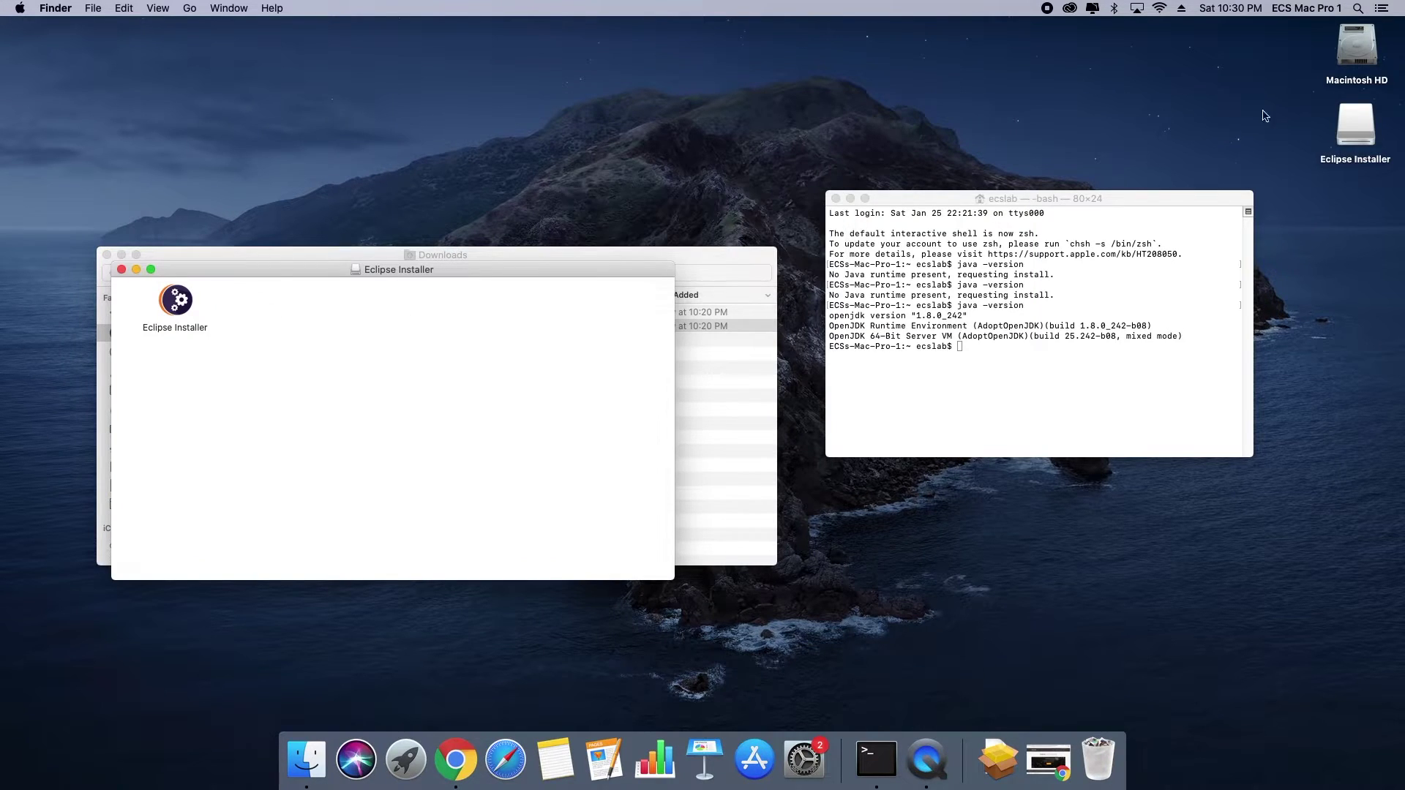
left_click_drag(299, 260, 587, 206)
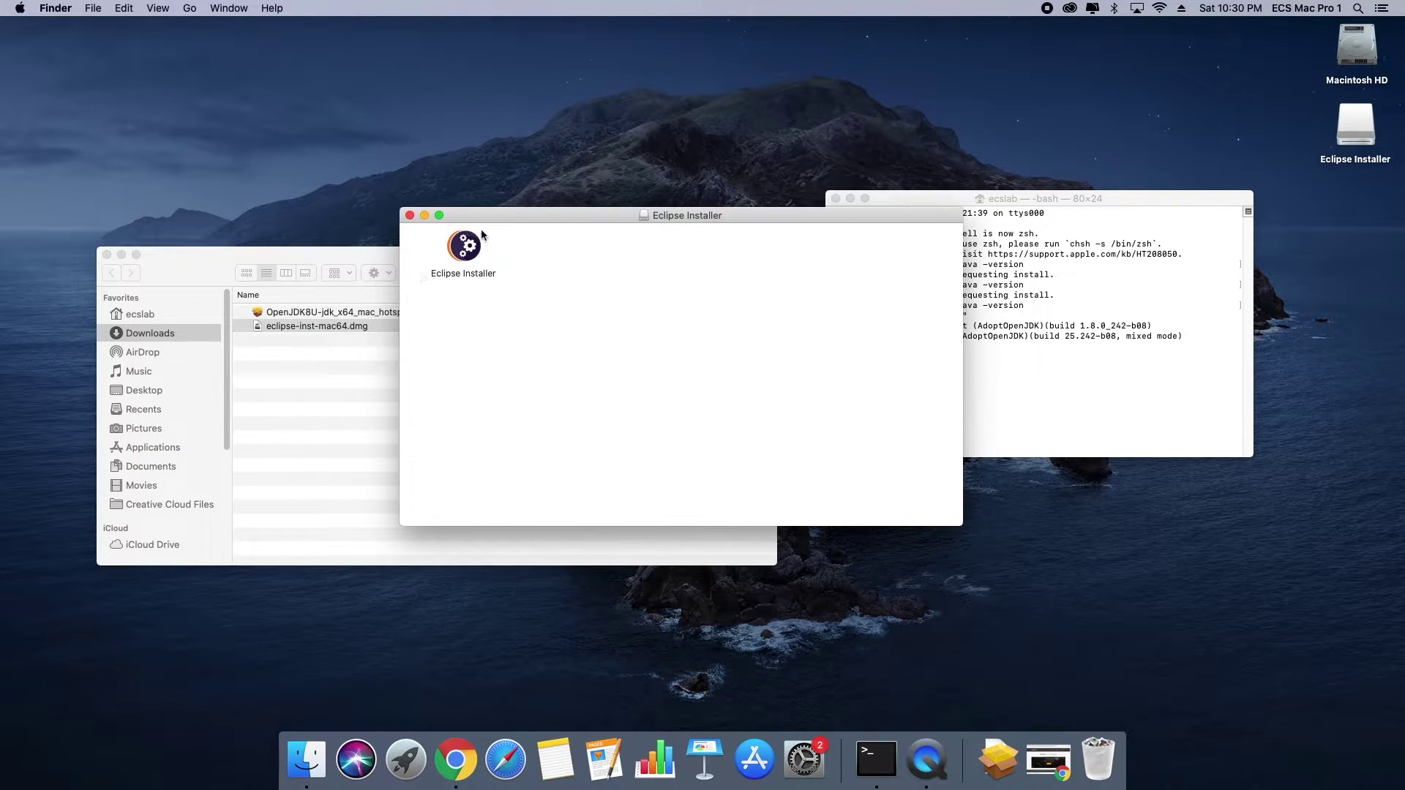
double_click(465, 246)
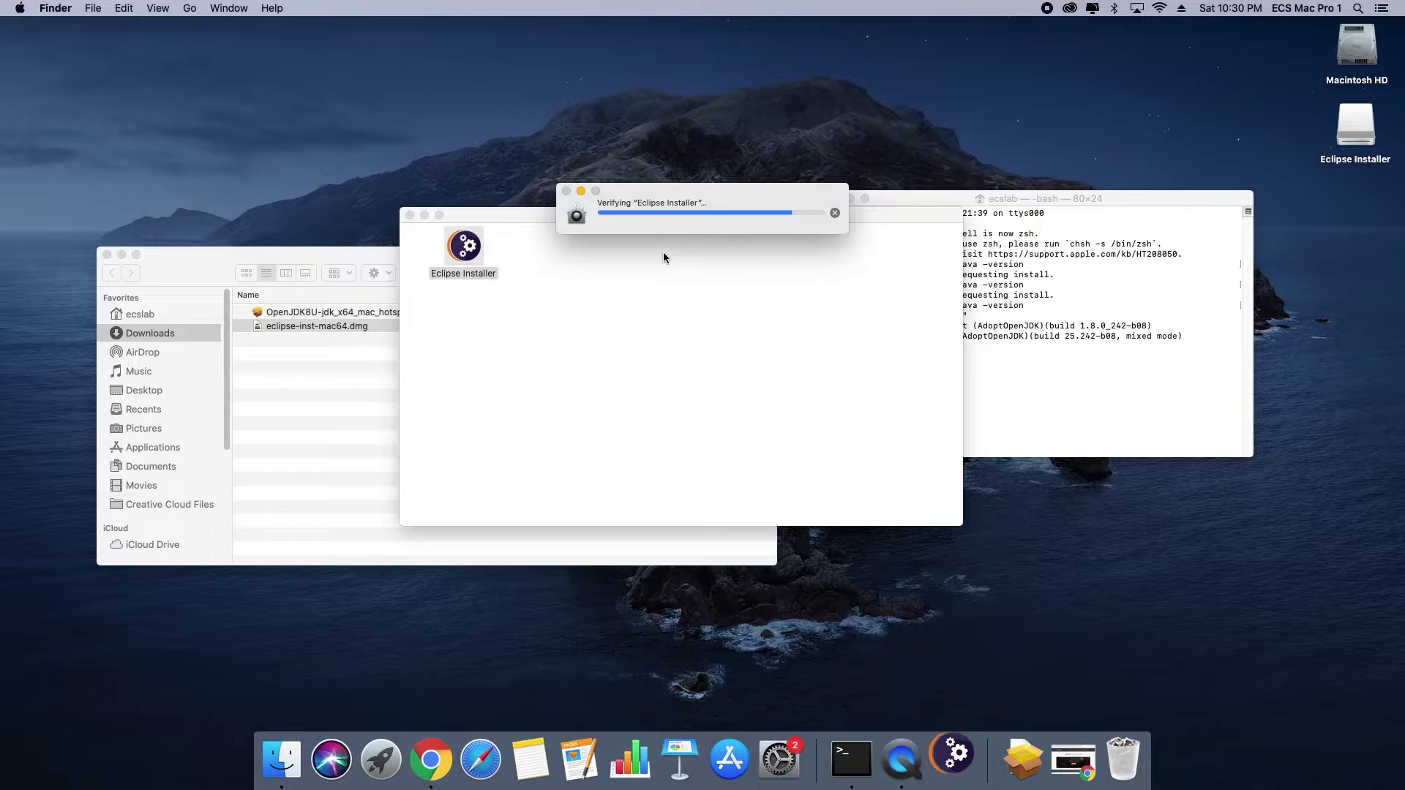
left_click(842, 289)
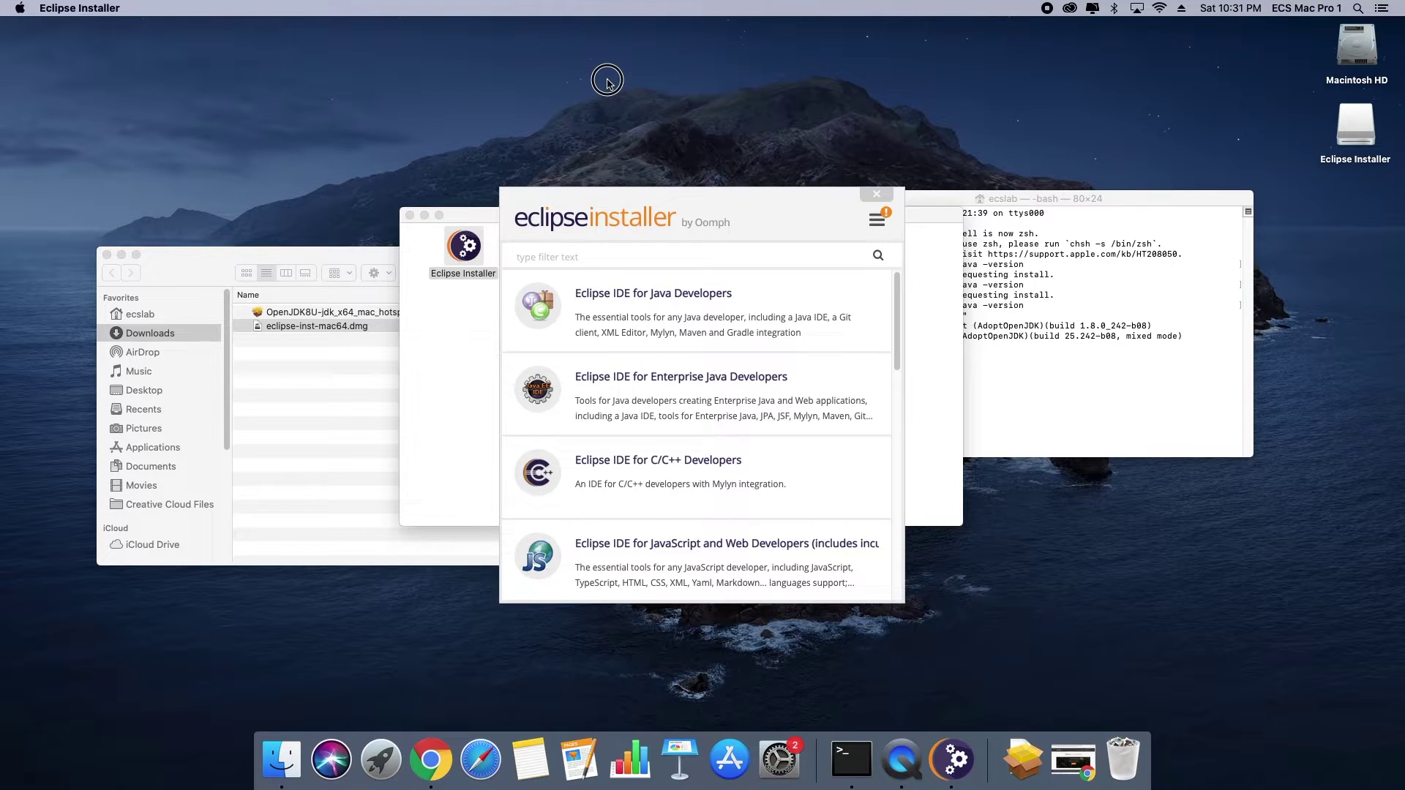
Install Eclipse IDE for Java Developers in the default folder, accepting the user agreement and remembering the accepted licenses.
left_click(725, 315)
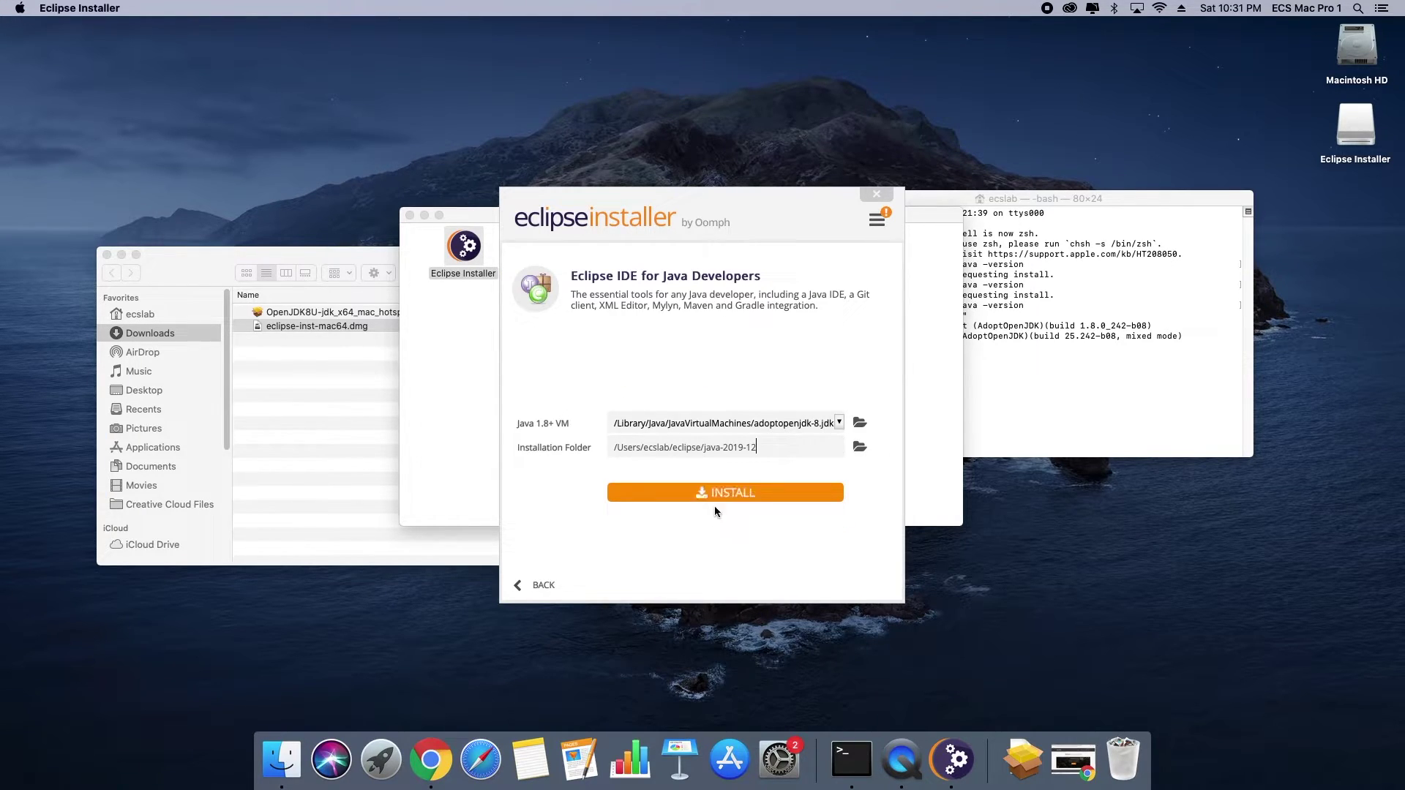
left_click(729, 495)
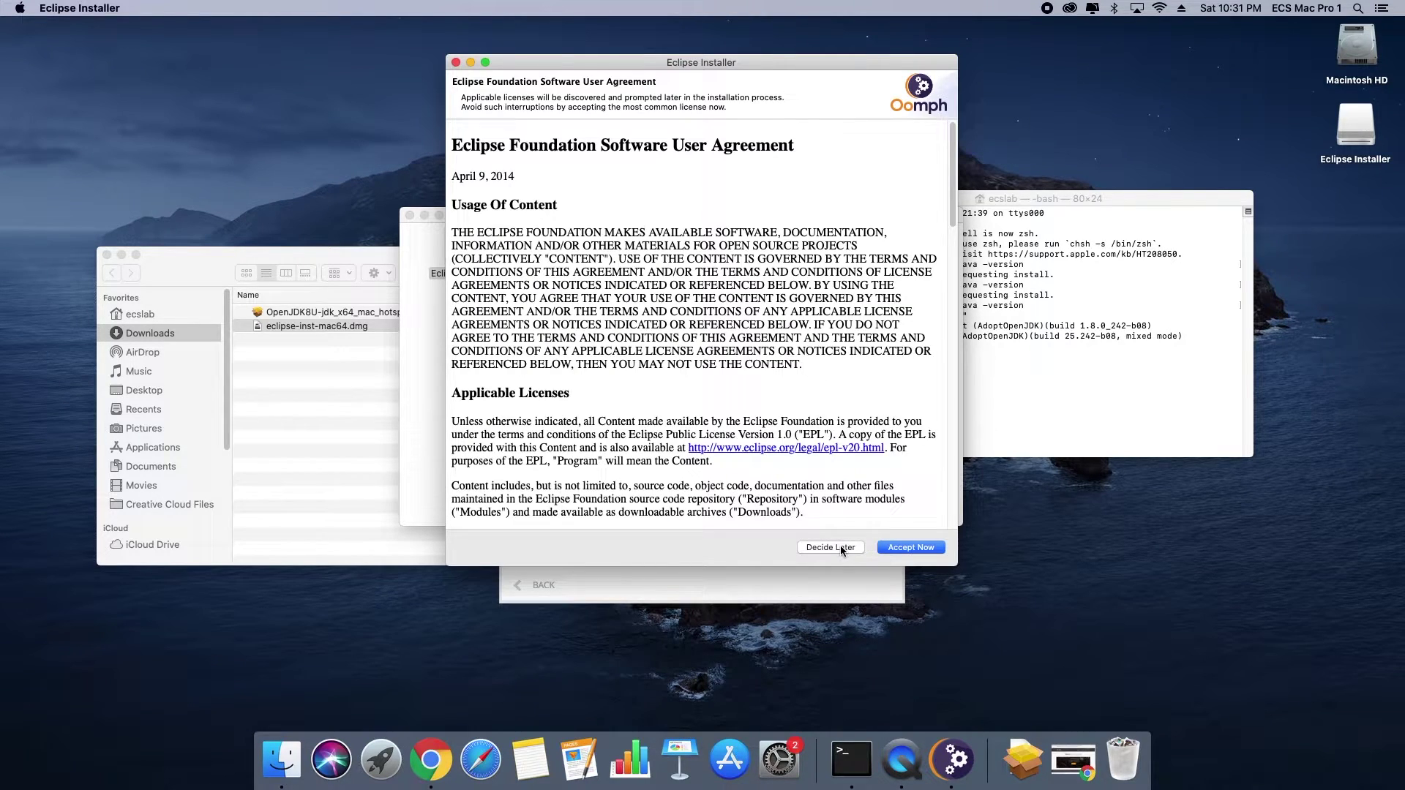
left_click(899, 547)
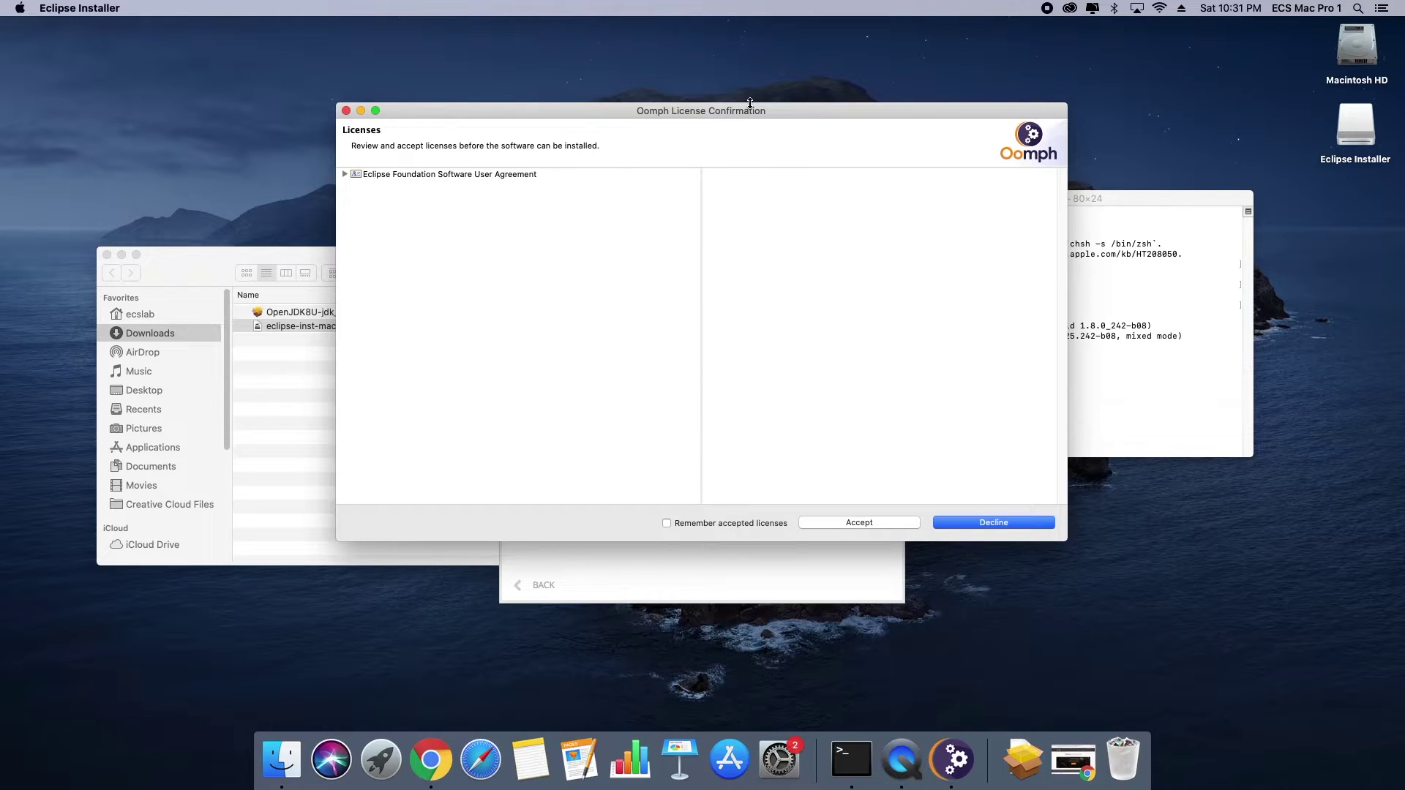
left_click_drag(748, 111, 862, 159)
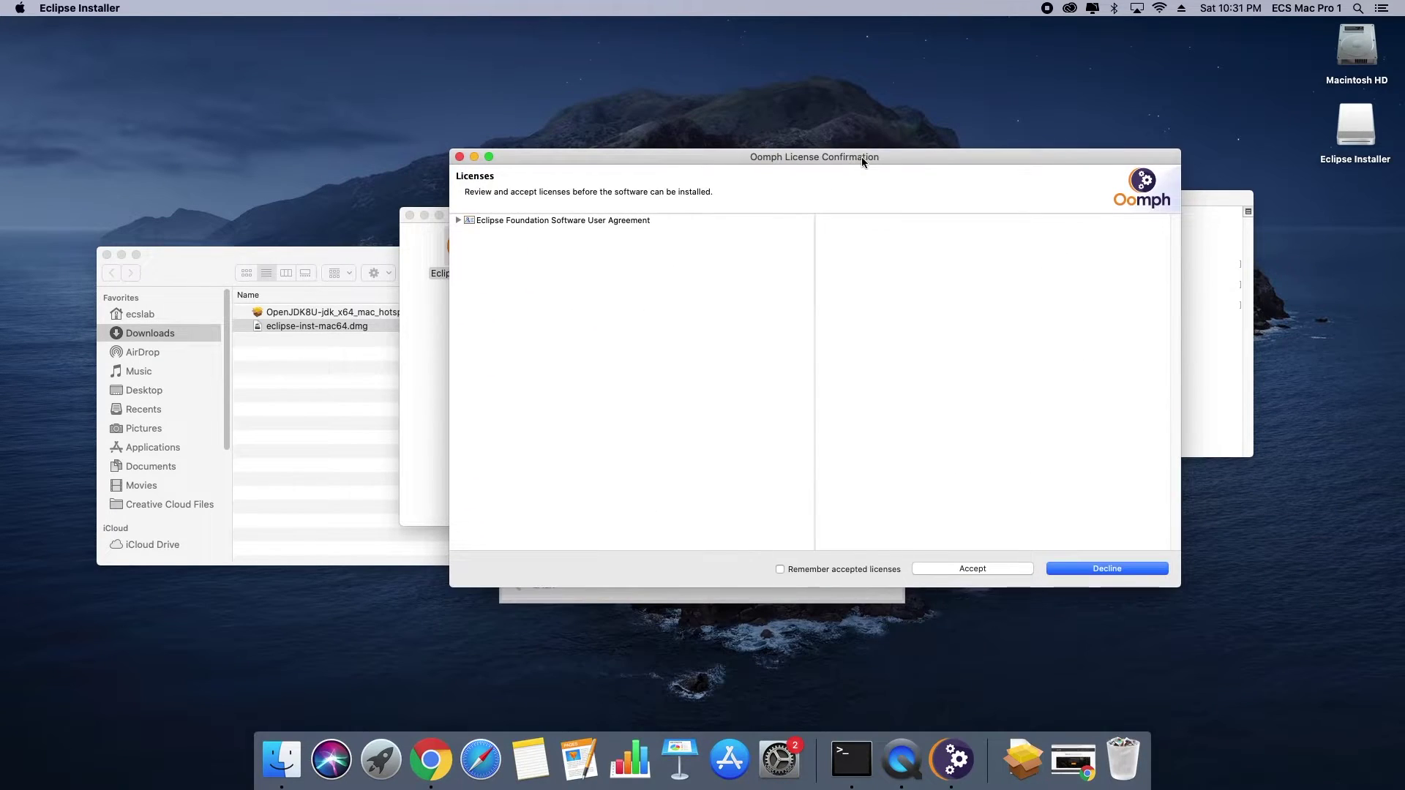
left_click(781, 569)
left_click(974, 571)
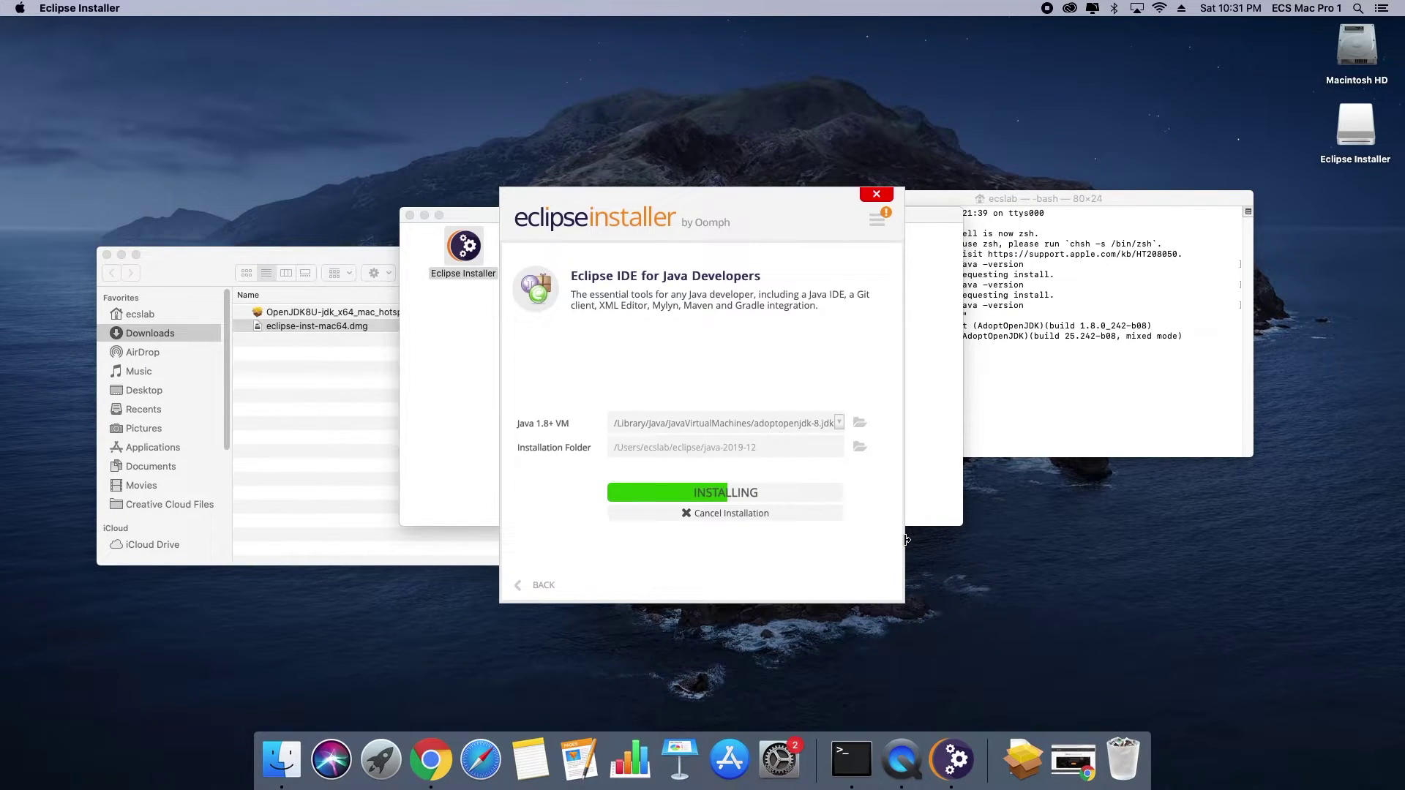
Trust both Eclipse signing certificates, always accepting and remembering them, and launch Eclipse once the installation is complete.
left_click_drag(769, 309, 768, 270)
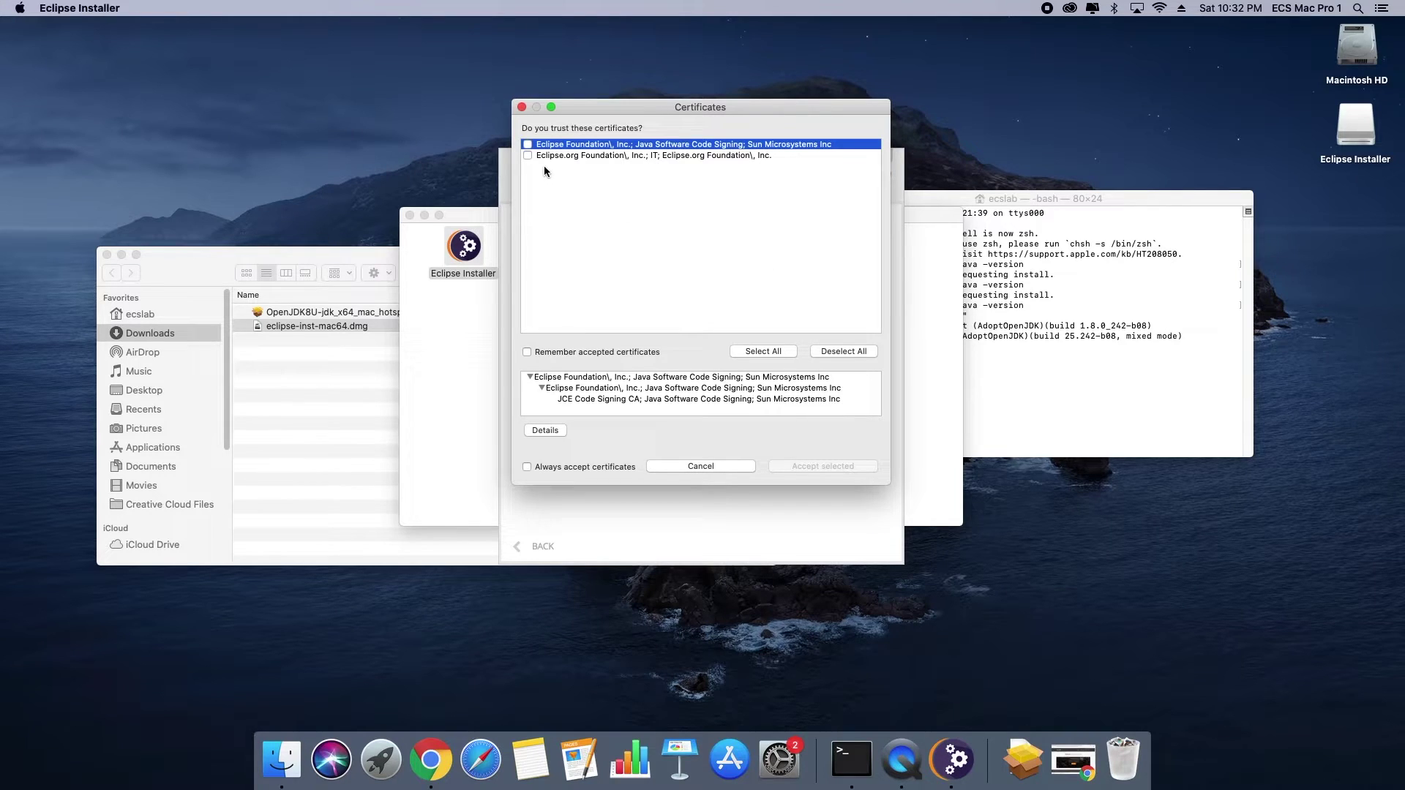
left_click(527, 145)
left_click(528, 156)
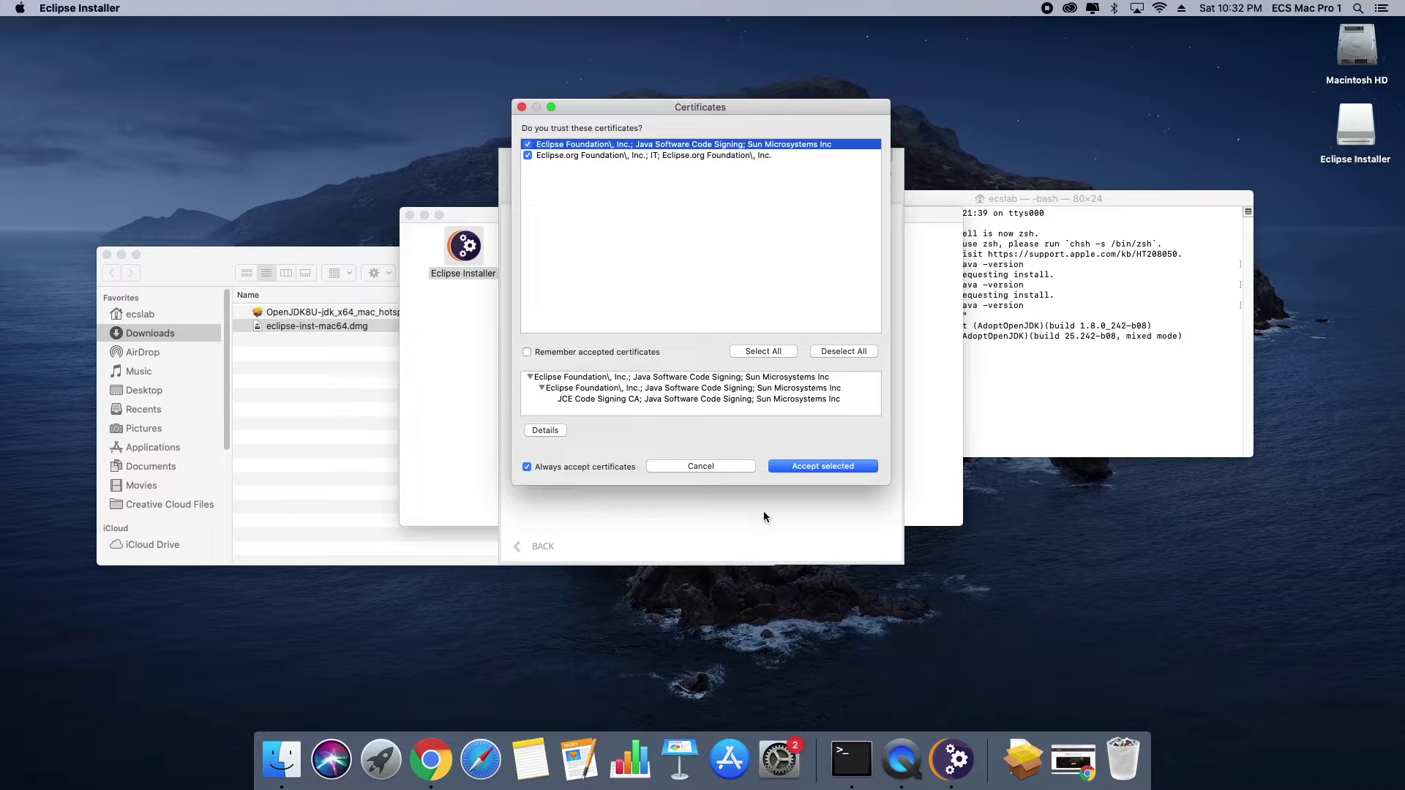
left_click(817, 468)
left_click(566, 352)
left_click(813, 469)
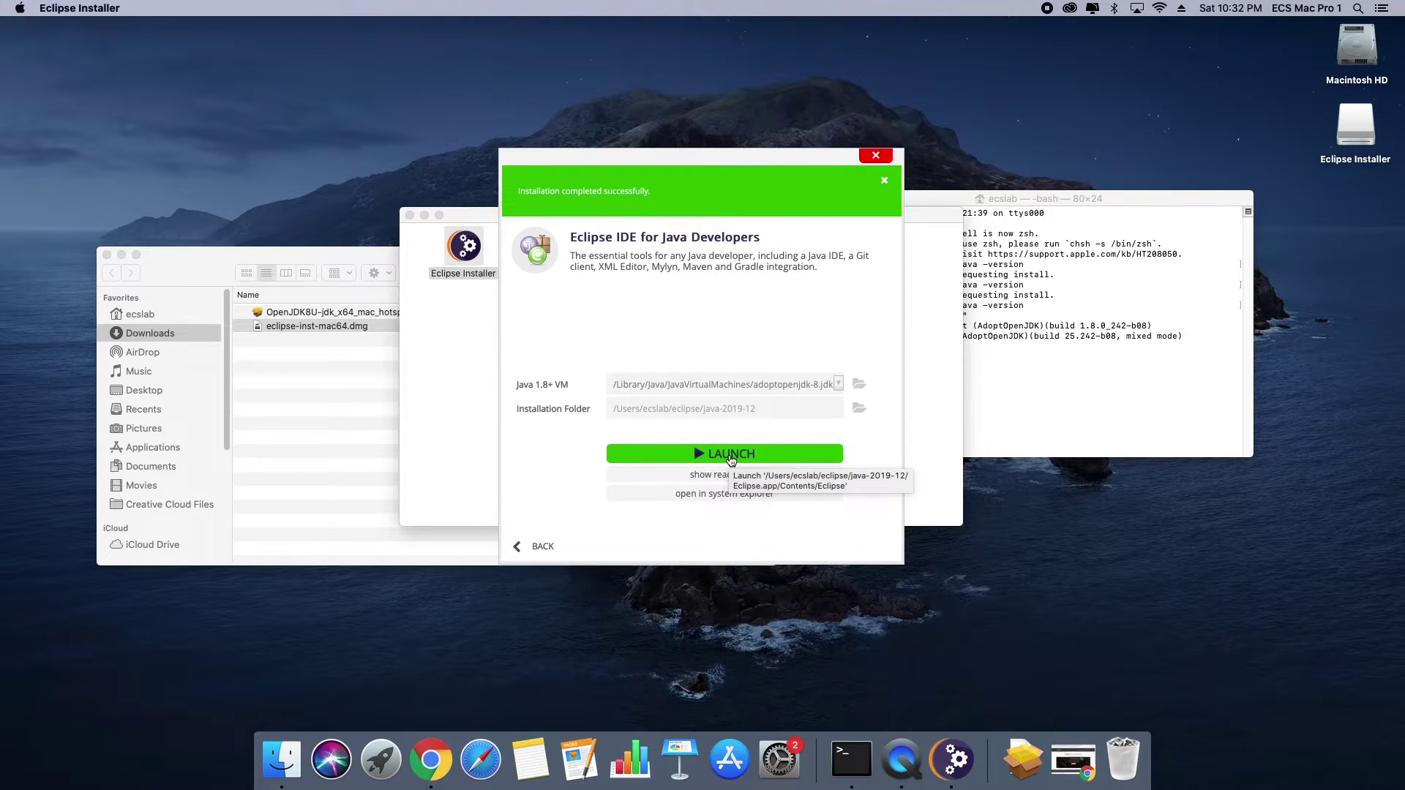
left_click(731, 455)
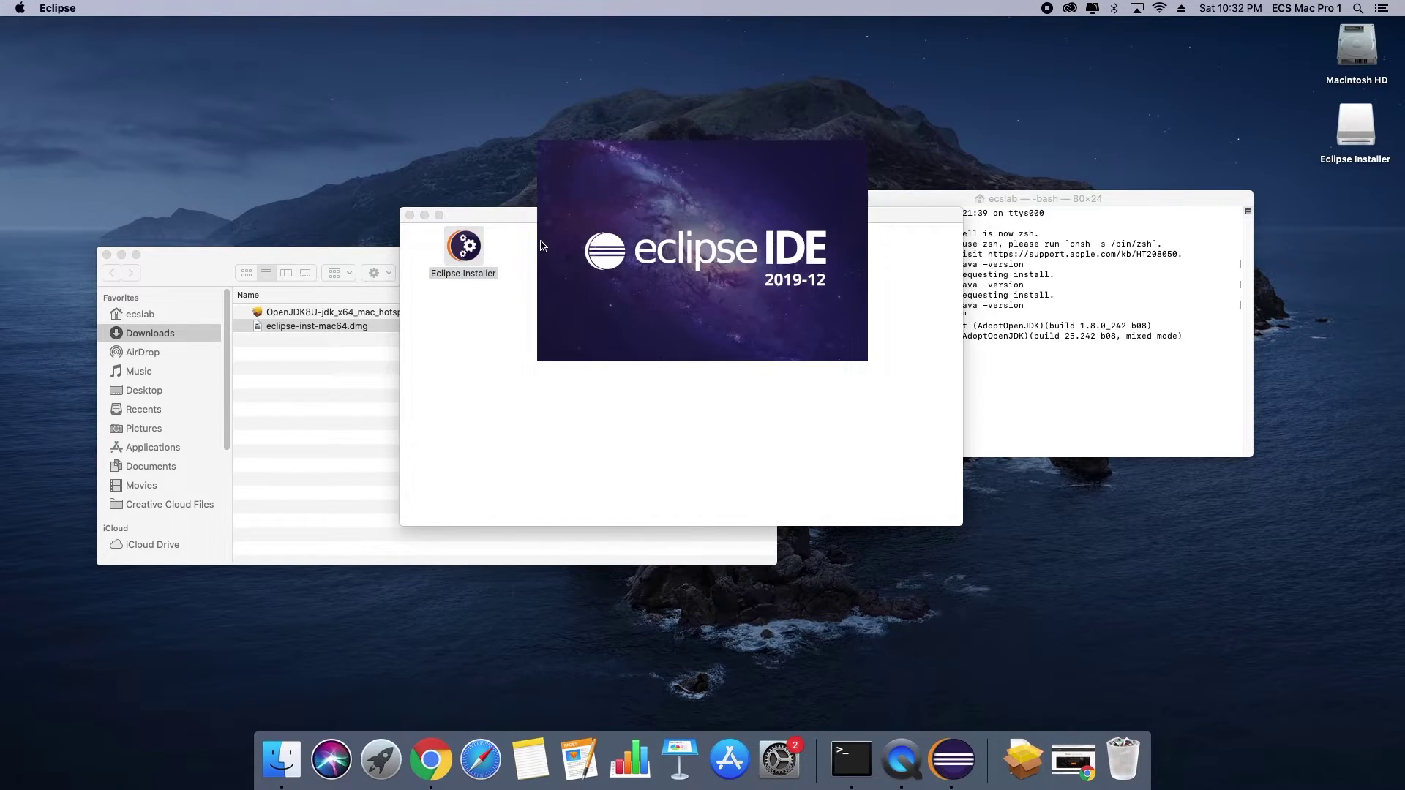
Look through the Launchpad pages of installed applications.
left_click(382, 761)
left_click_drag(1039, 501, 431, 502)
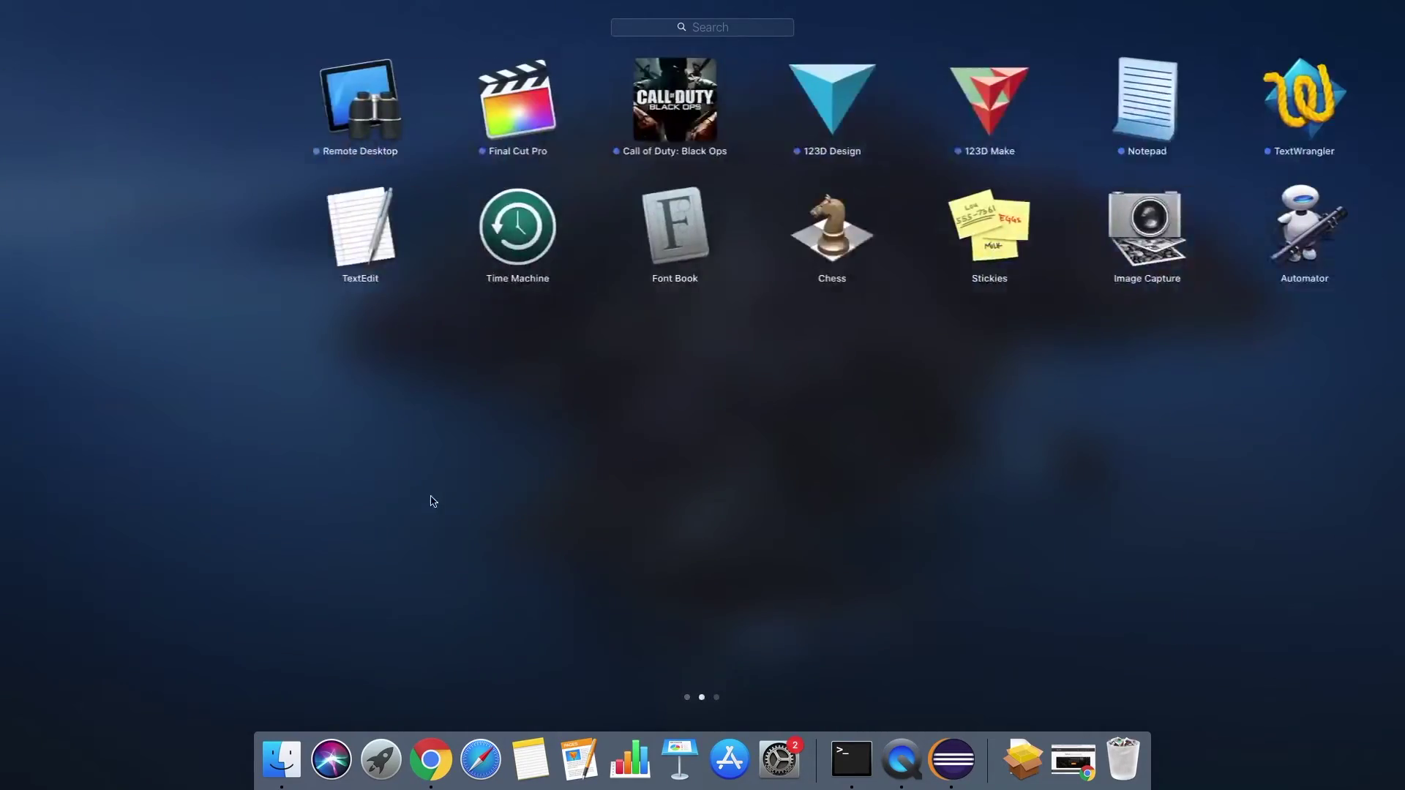
scroll(740, 490, "right", 5)
scroll(740, 490, "left", 5)
scroll(741, 490, "right", 5)
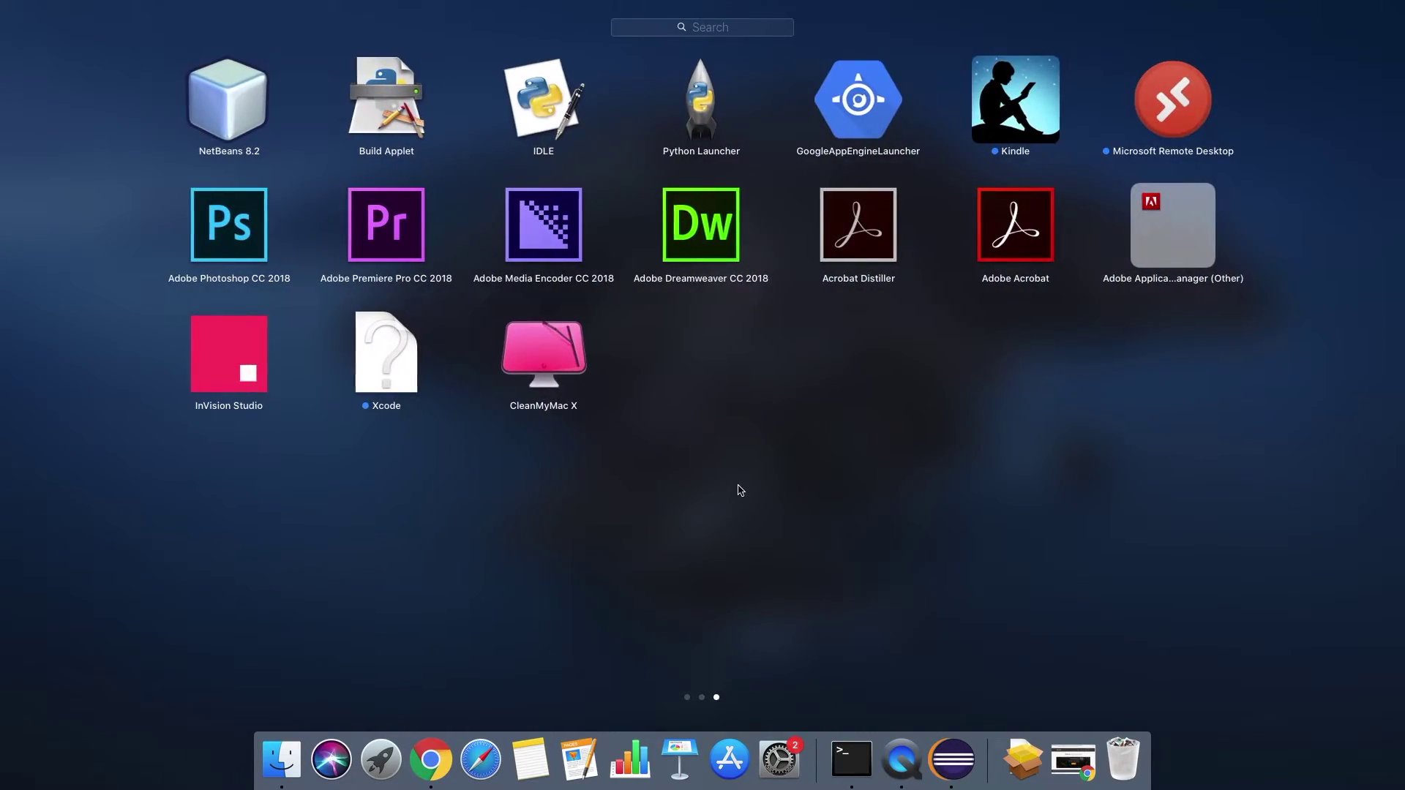
scroll(741, 490, "left", 5)
scroll(741, 491, "left", 5)
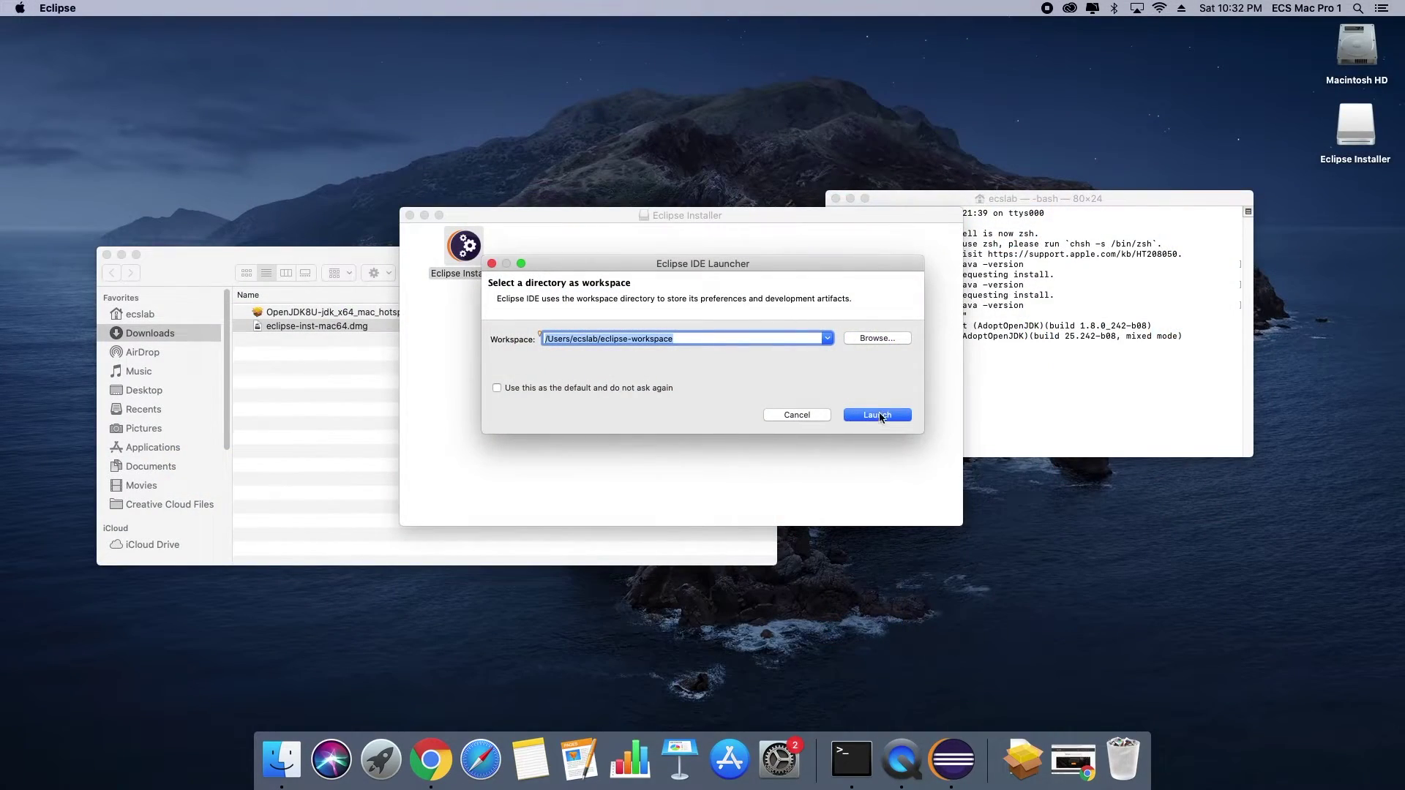
Start Eclipse with the default eclipse-workspace directory and move its window towards the middle of the desktop.
left_click_drag(797, 265, 906, 141)
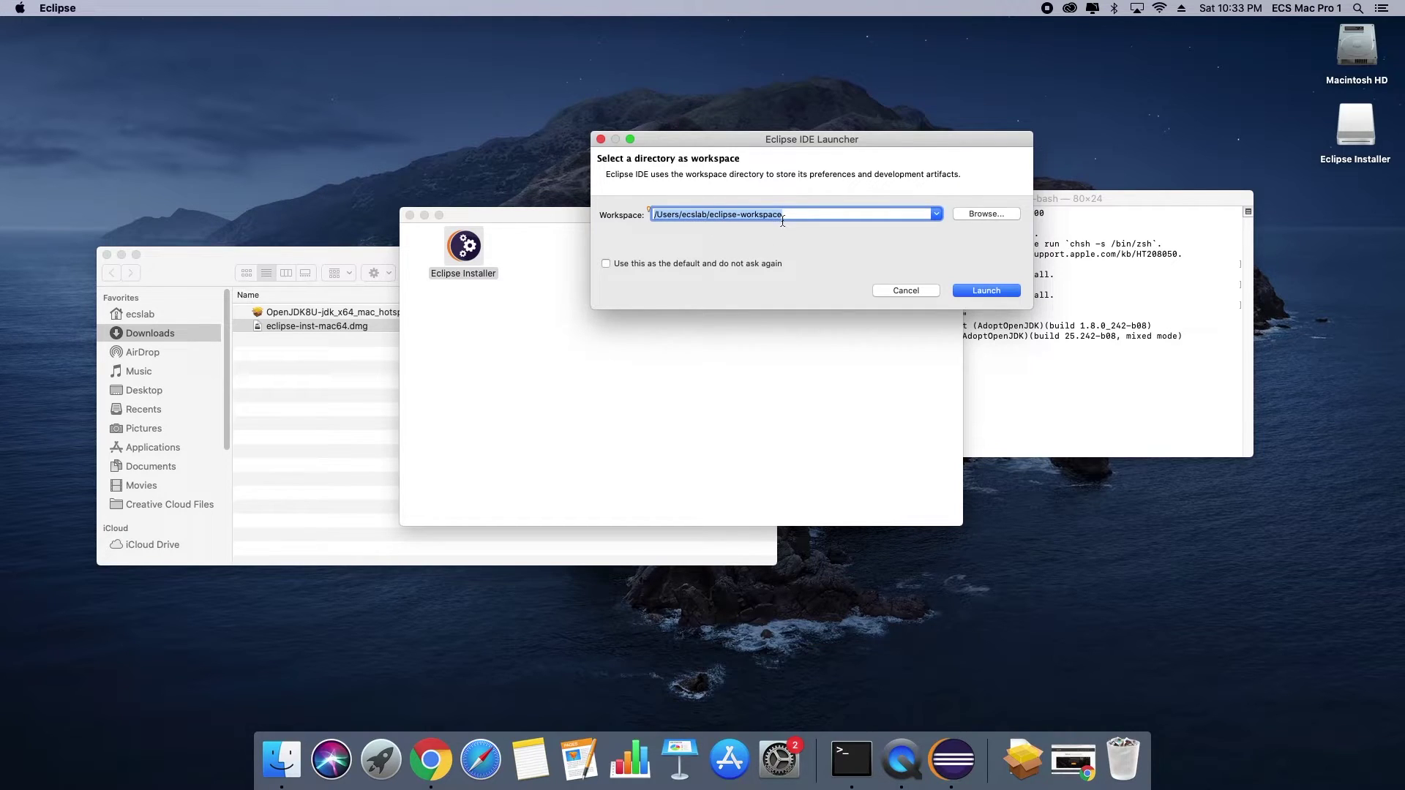
left_click(965, 290)
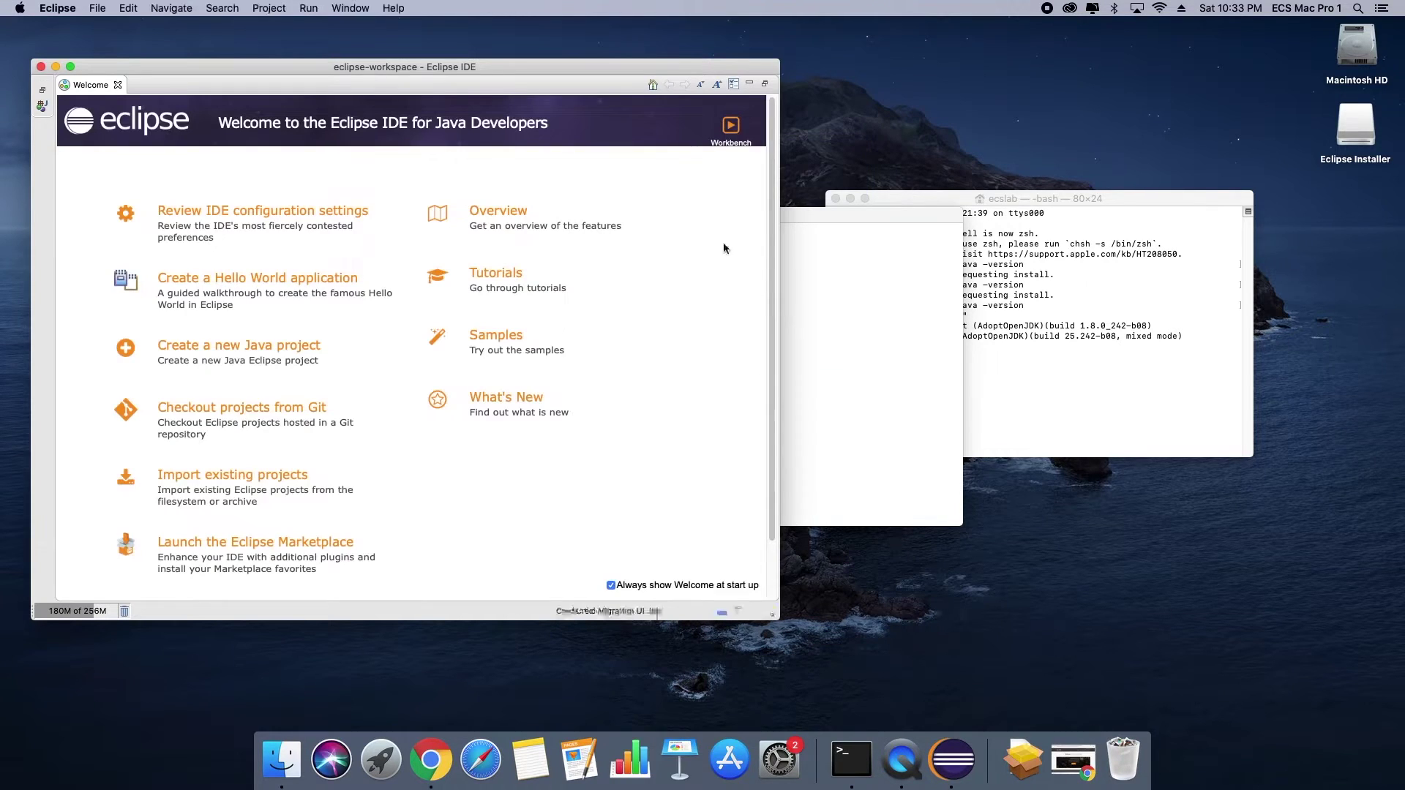
left_click_drag(458, 70, 806, 97)
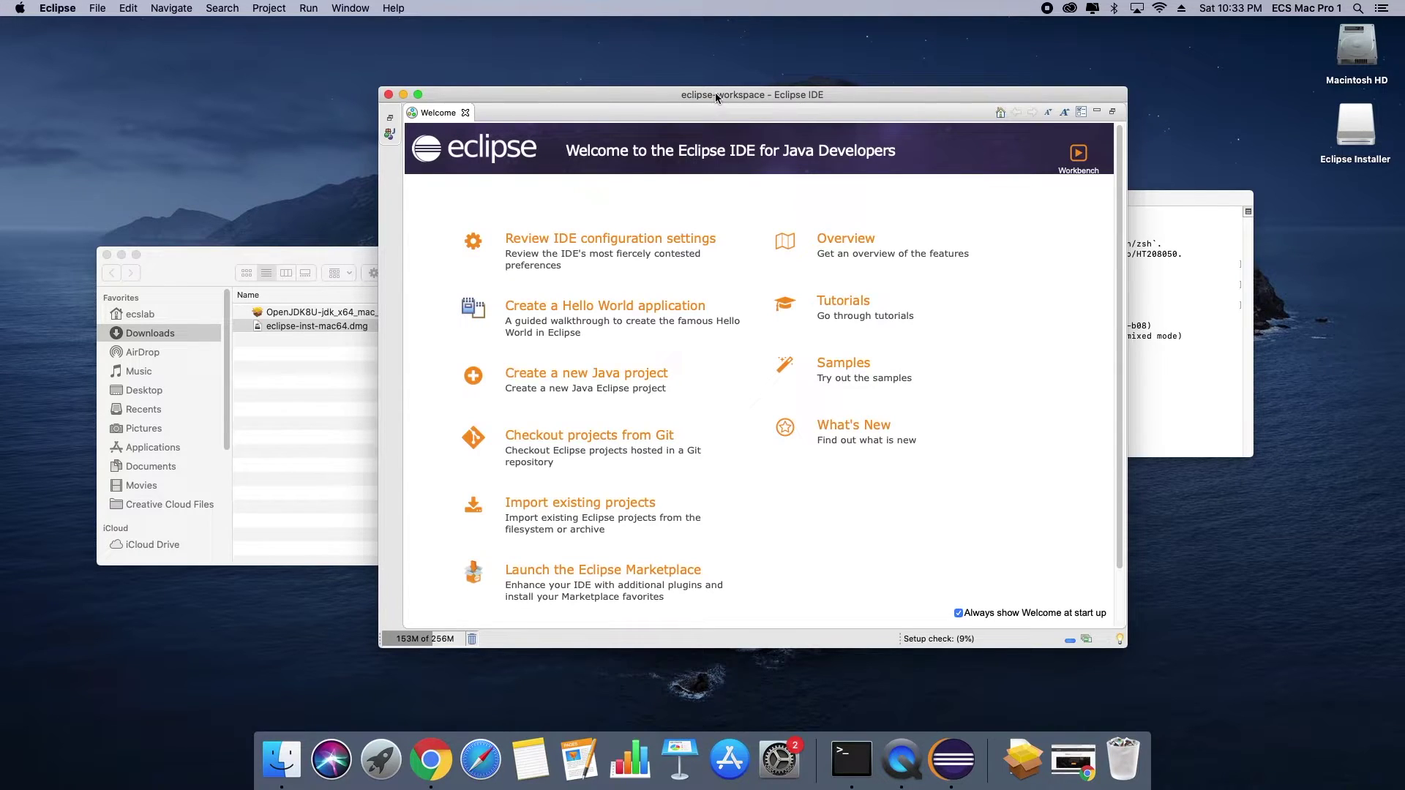
left_click_drag(710, 94, 735, 71)
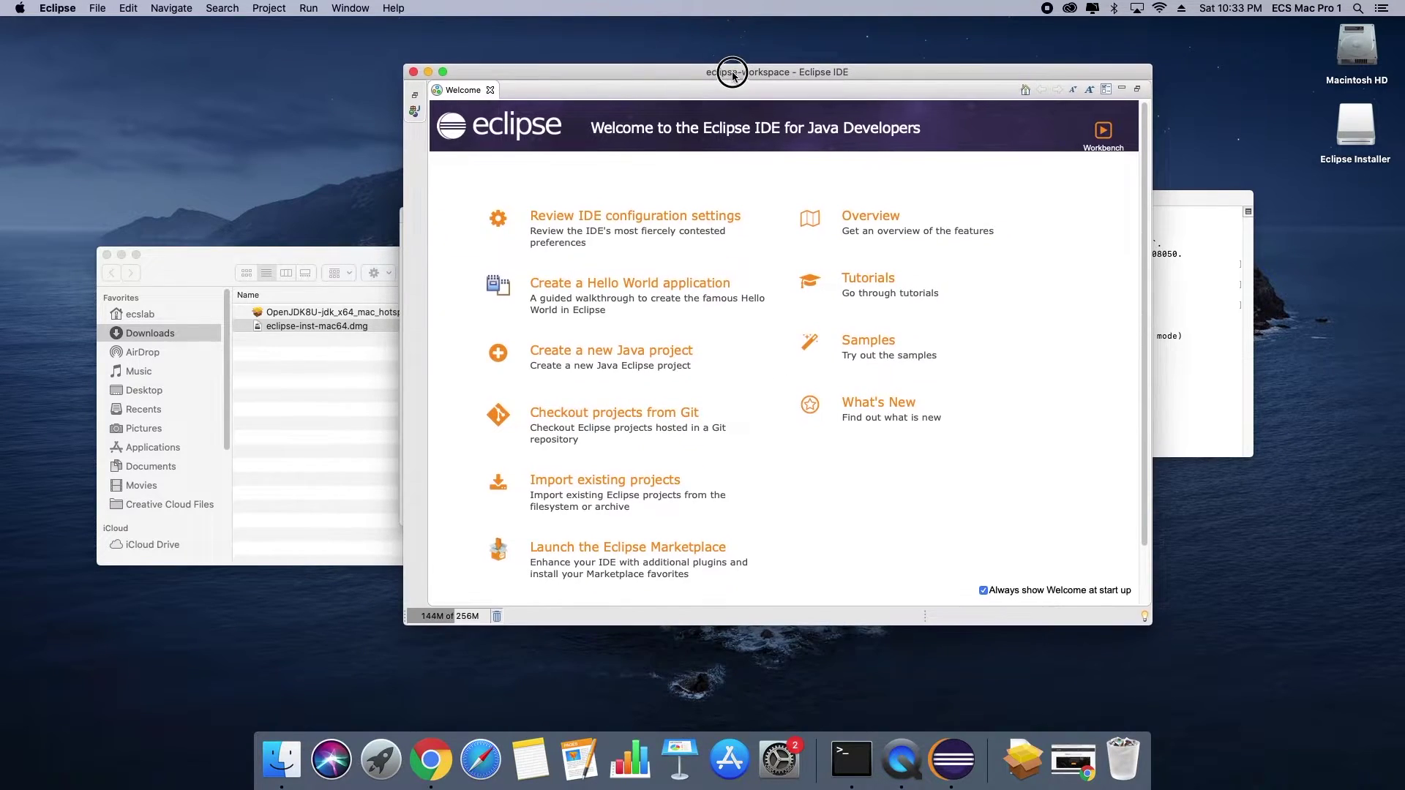
Close the Welcome page and expand the Eclipse window to full screen.
left_click(490, 91)
left_click_drag(565, 78, 556, 88)
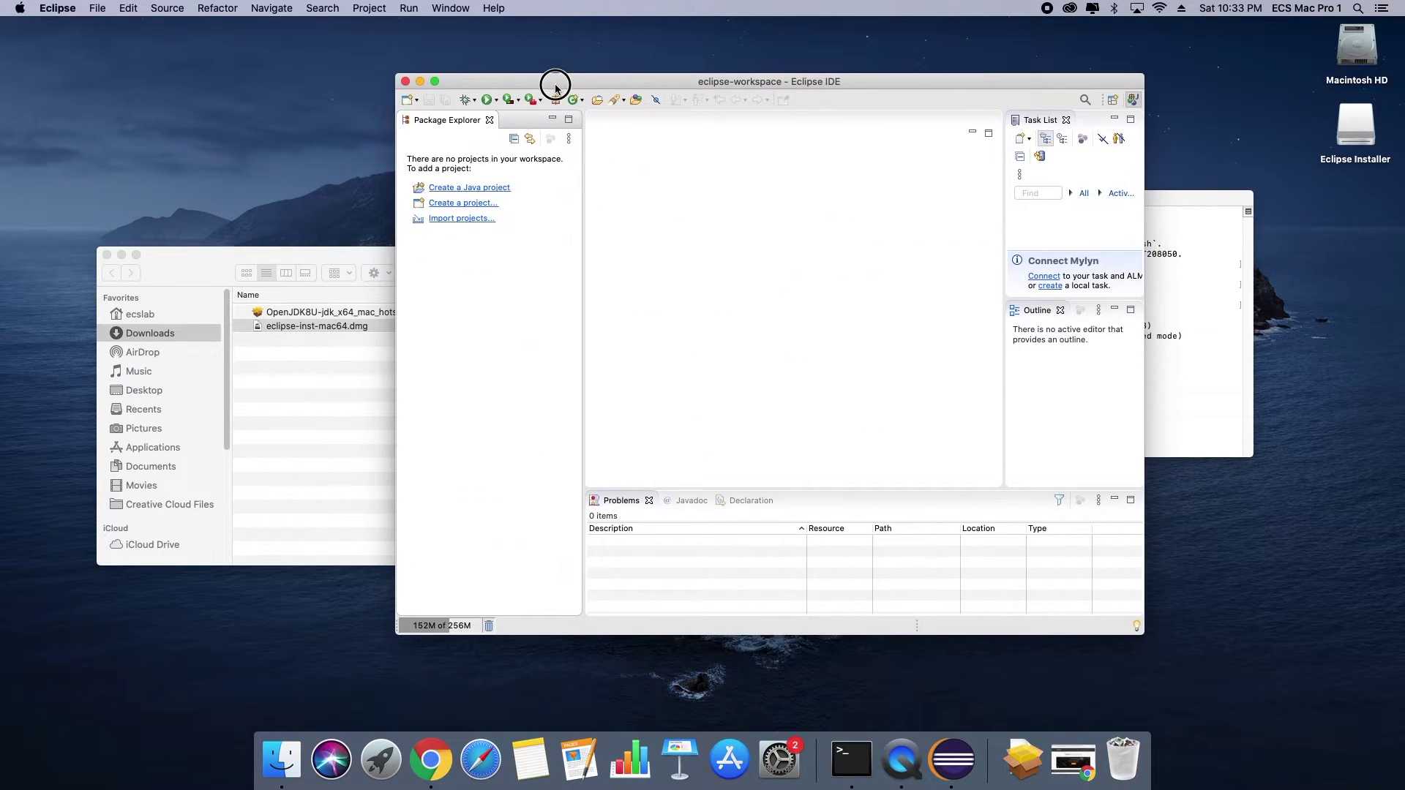
left_click(435, 82)
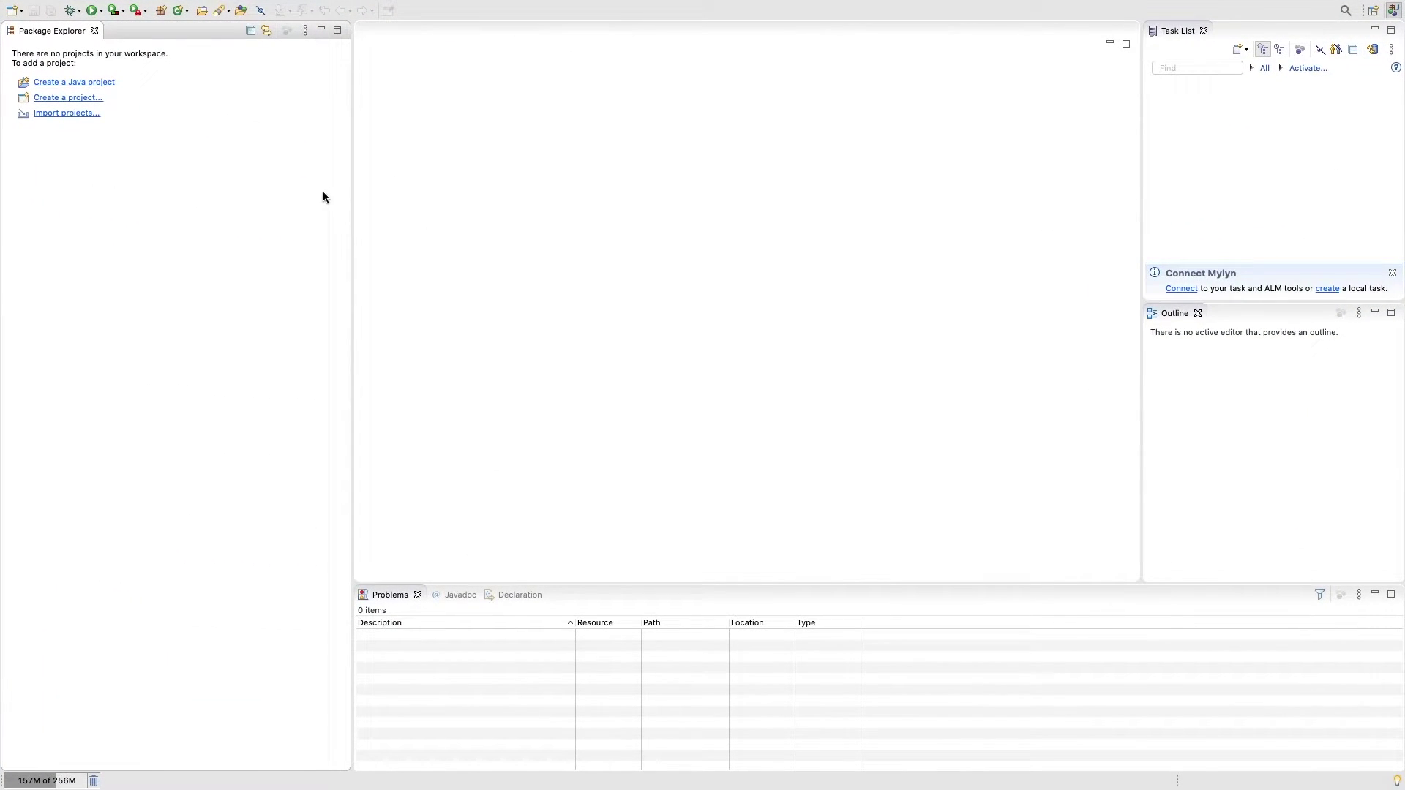
Create a Java project named MyFirstProject in the default location, keeping JavaSE-1.8 as its execution environment.
left_click(69, 85)
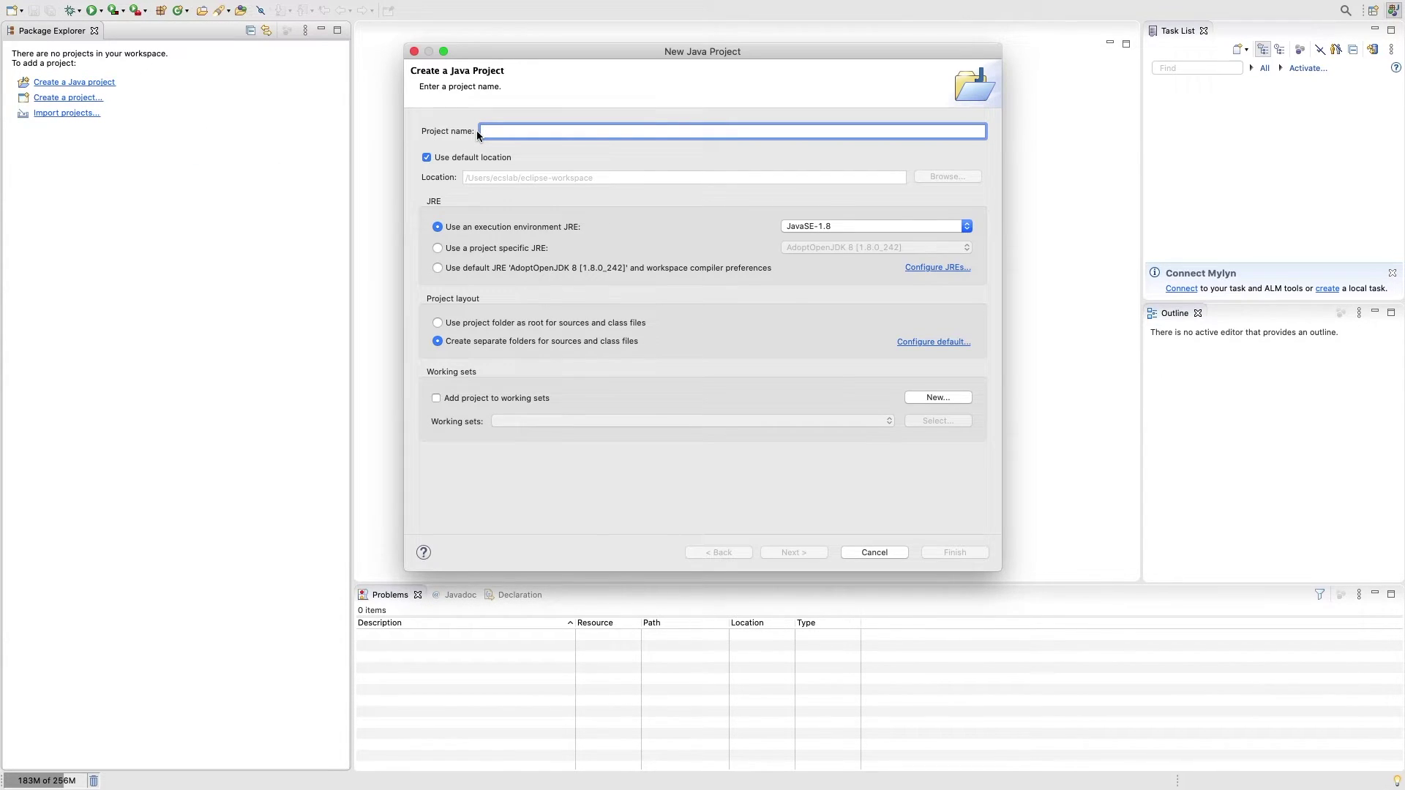
type("MyFirstProject")
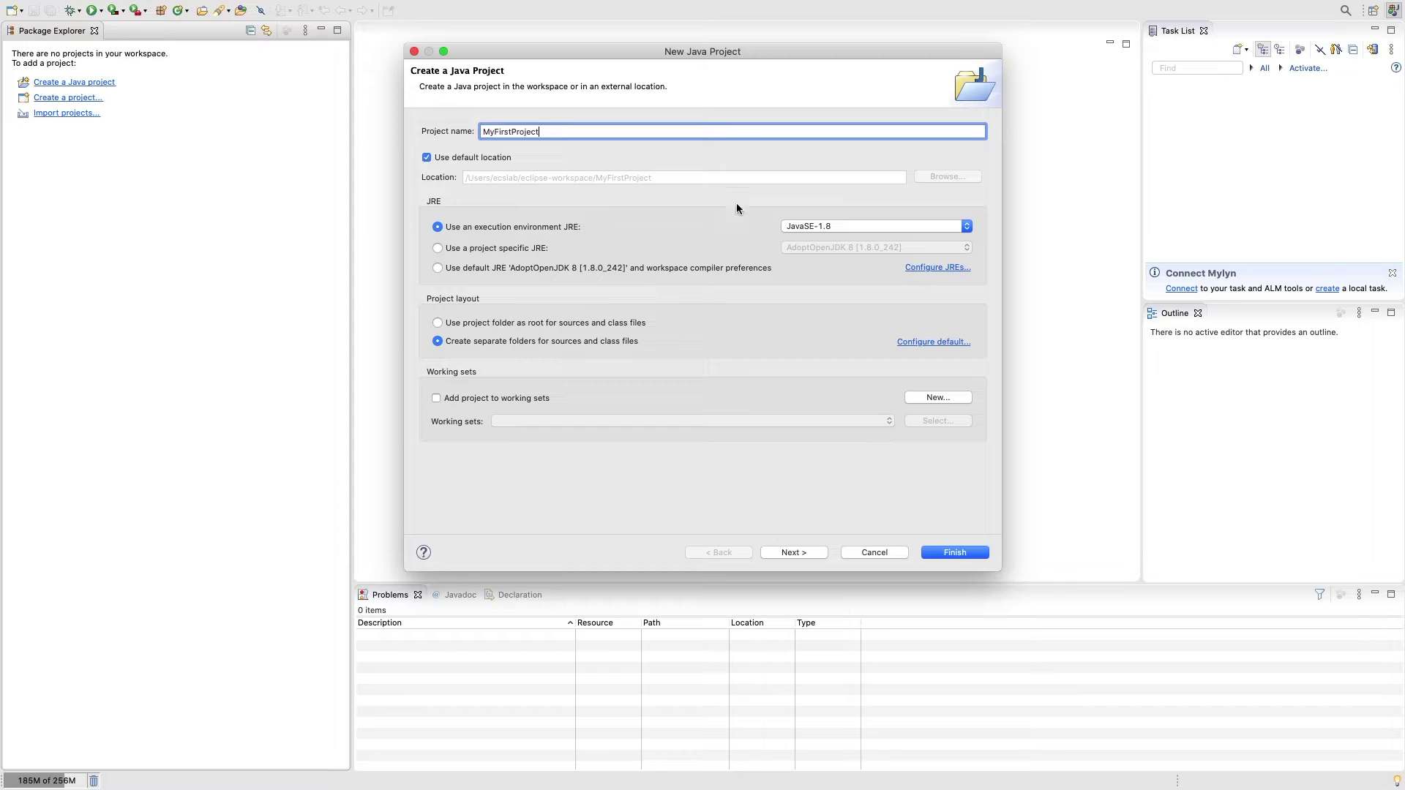
left_click(847, 226)
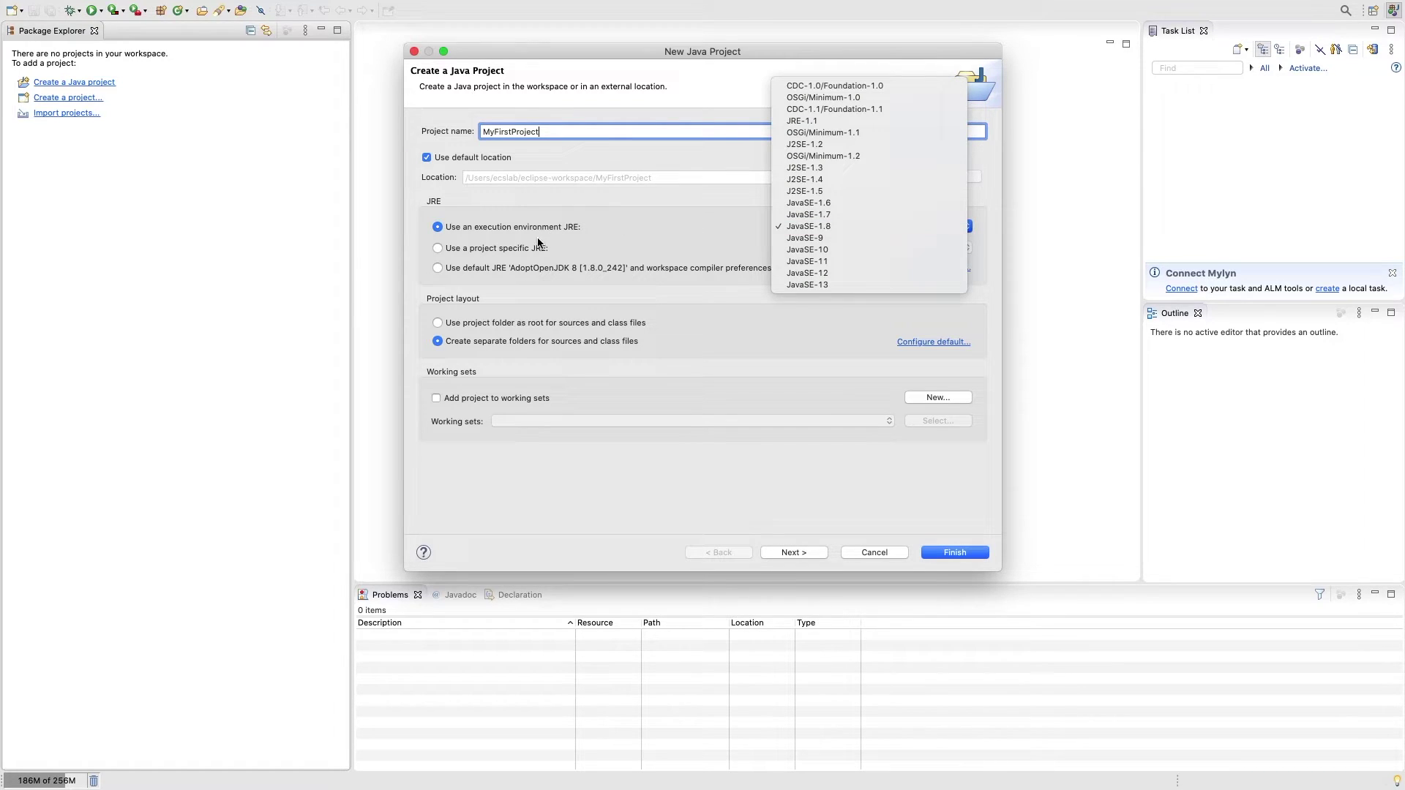
left_click(680, 230)
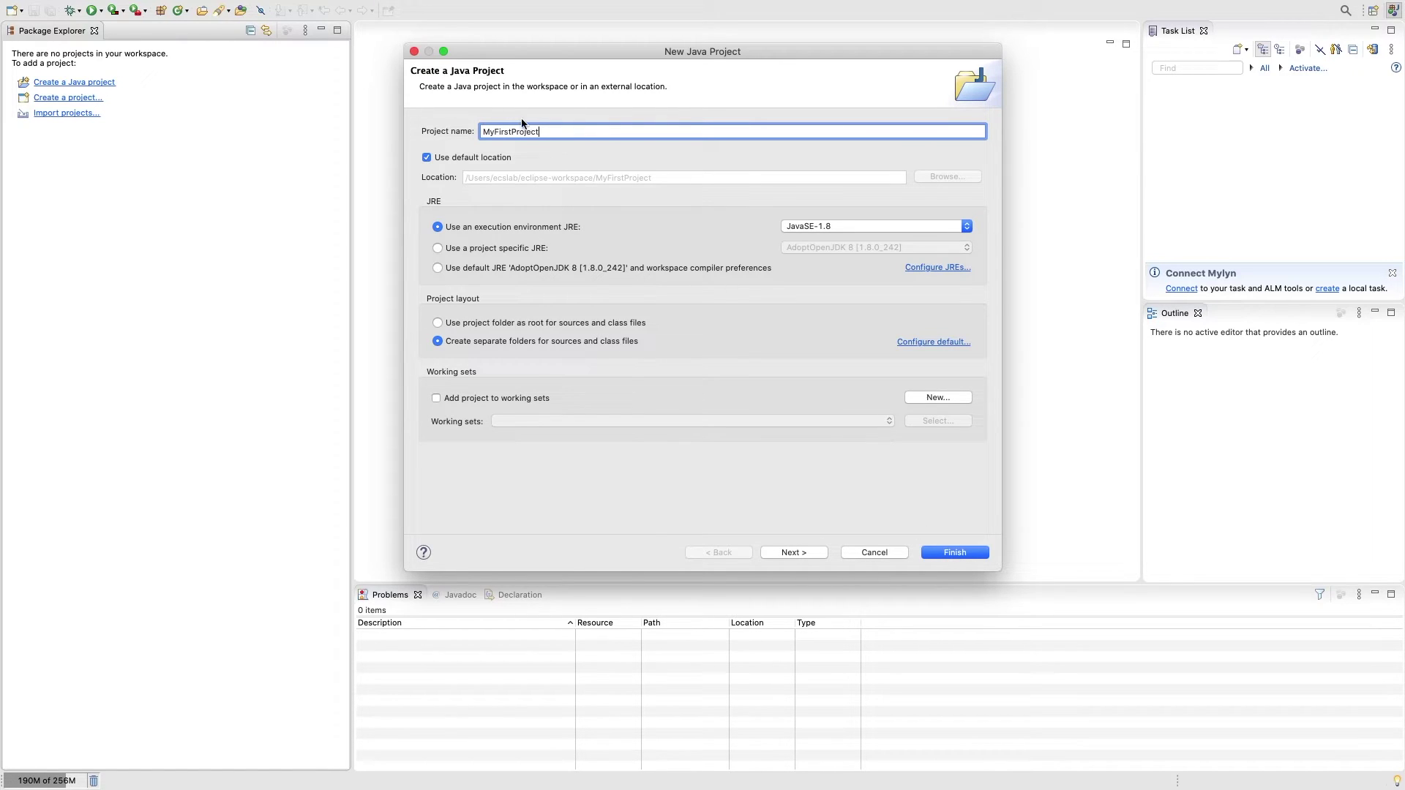
left_click(945, 554)
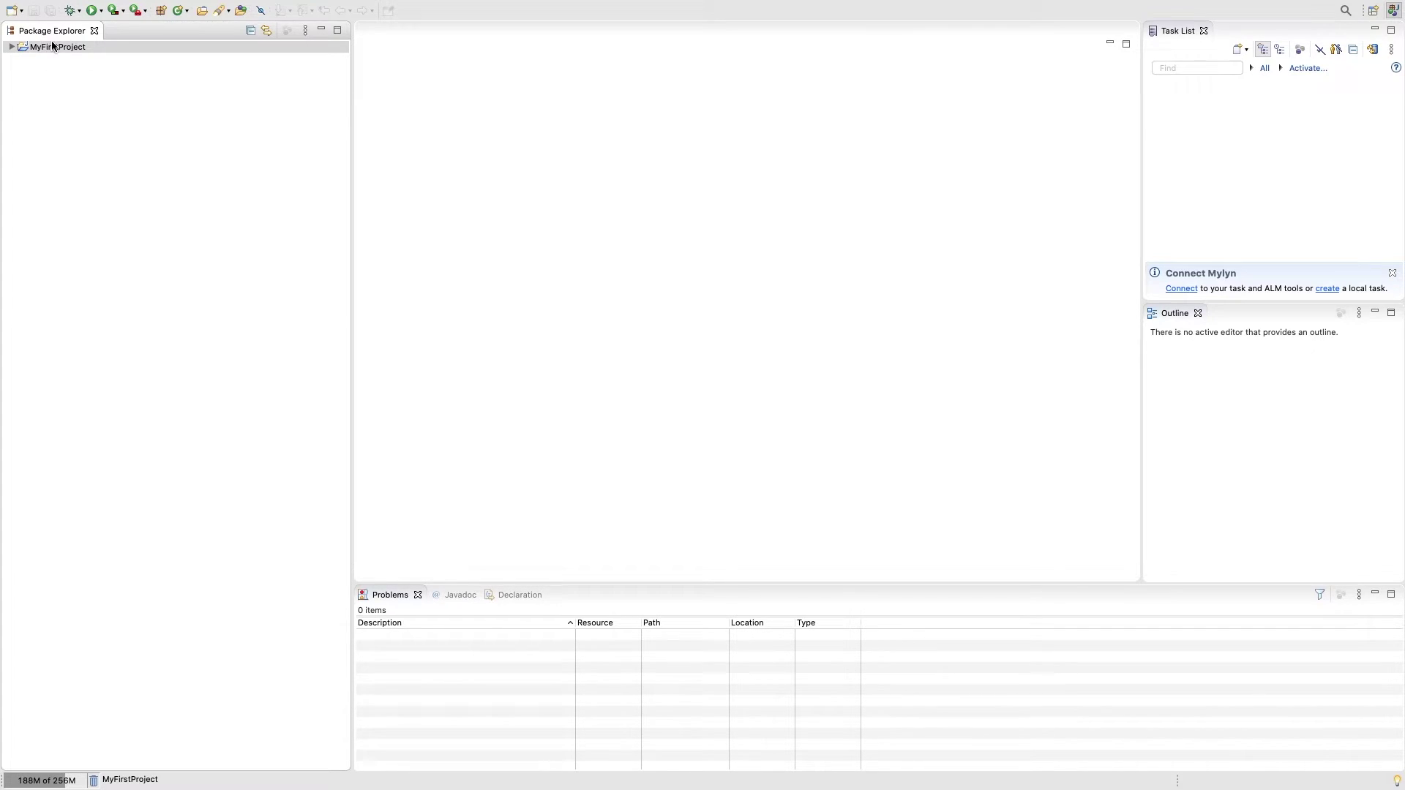
Create a public class MyFirstProgram in the src folder of MyFirstProject, including a public static void main(String[] args) method stub.
left_click(12, 47)
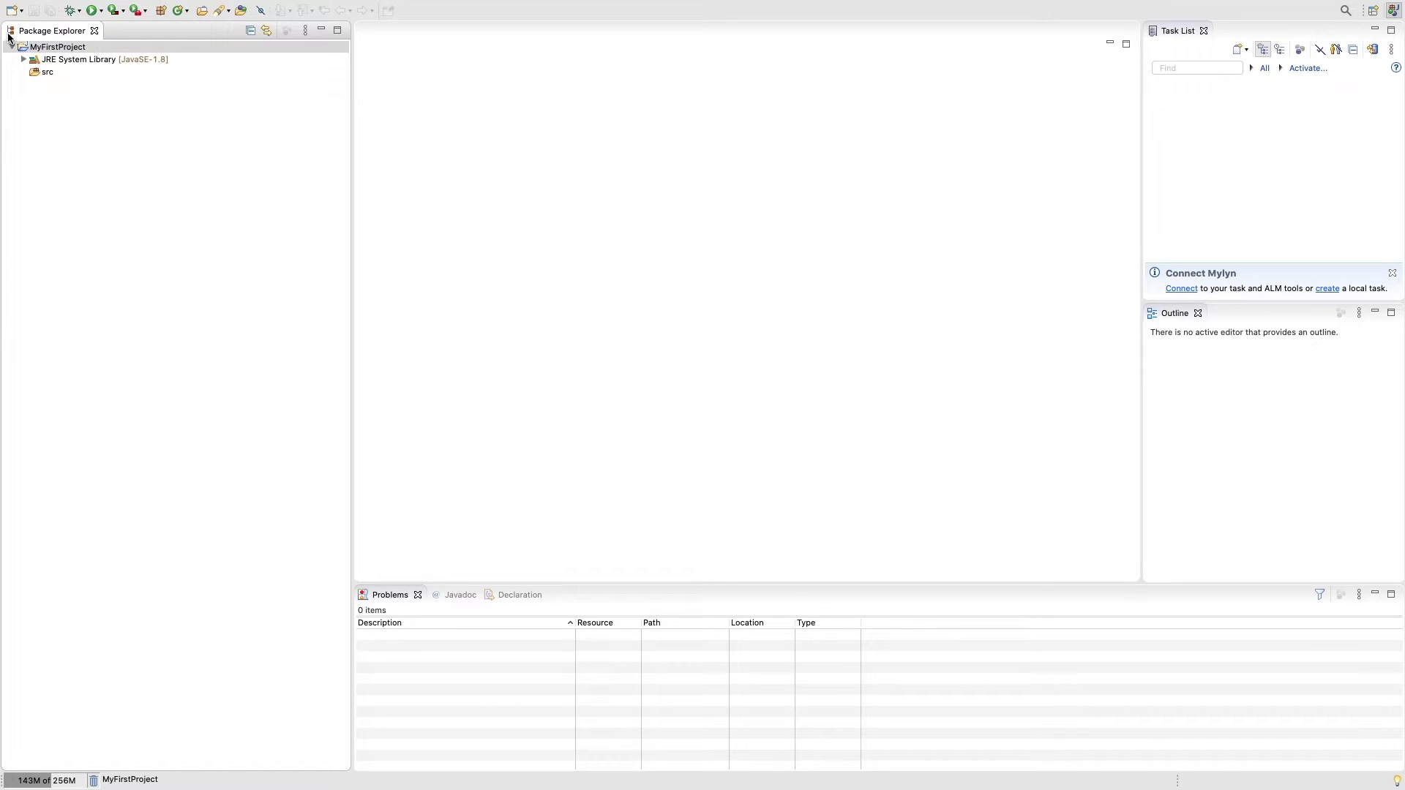
left_click(55, 73)
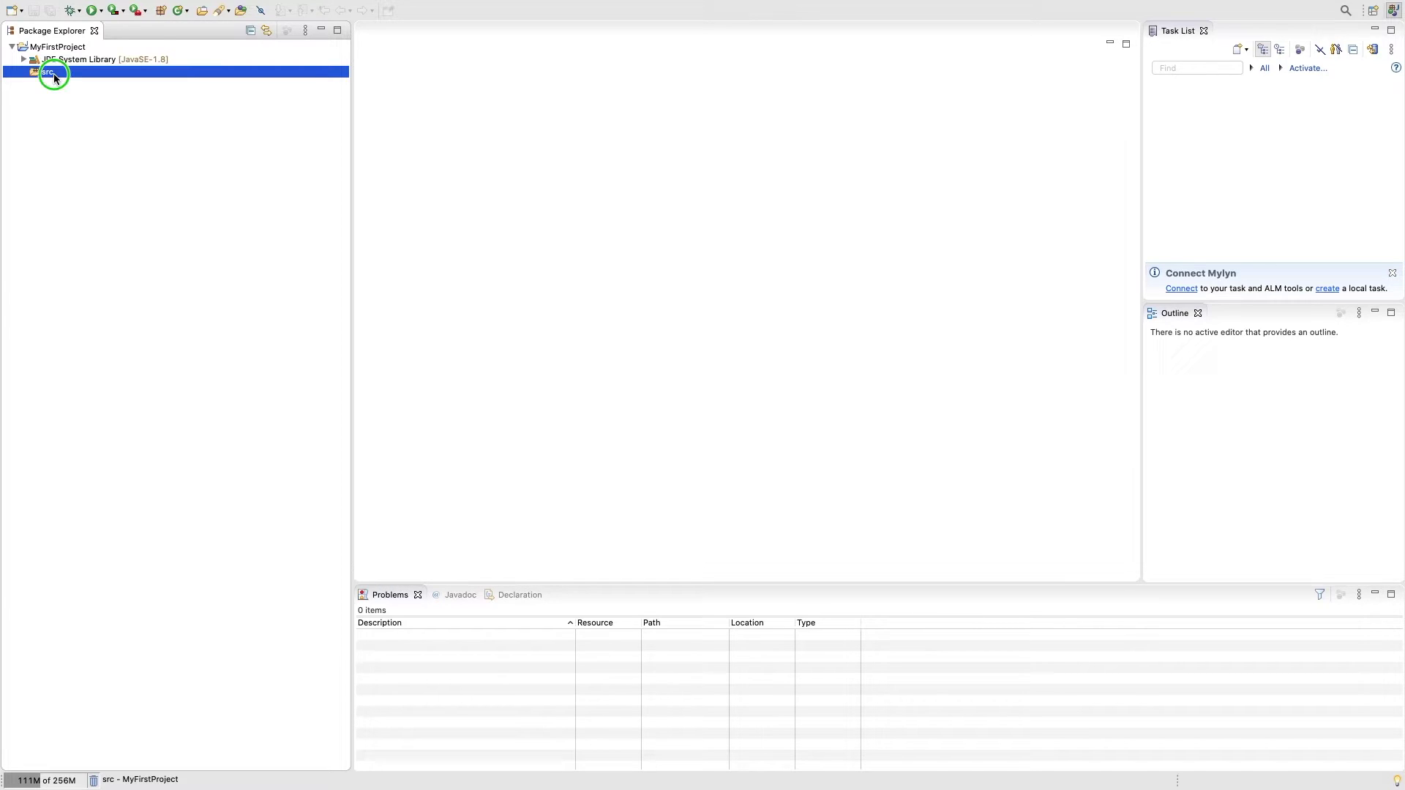
right_click(54, 73)
mouse_move(104, 85)
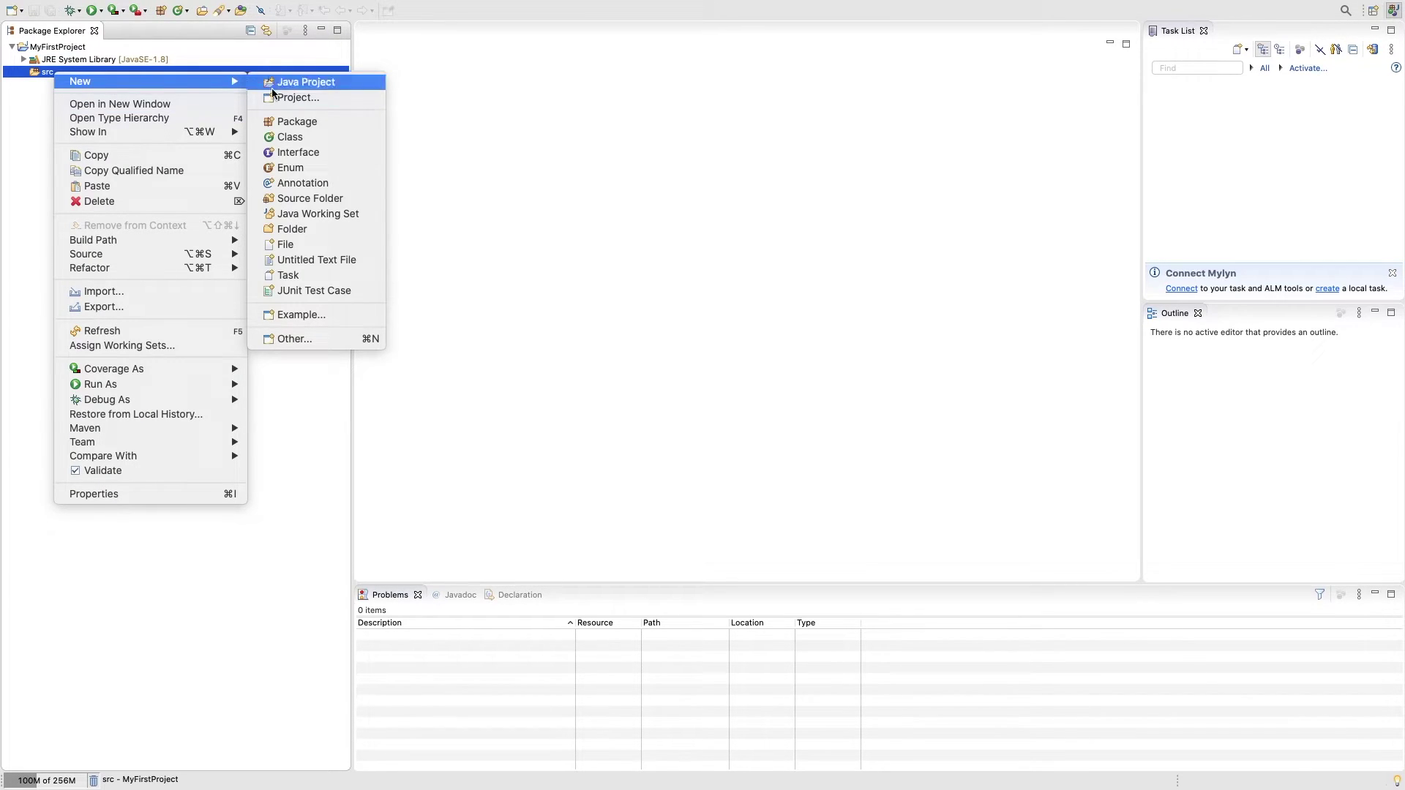
left_click(318, 138)
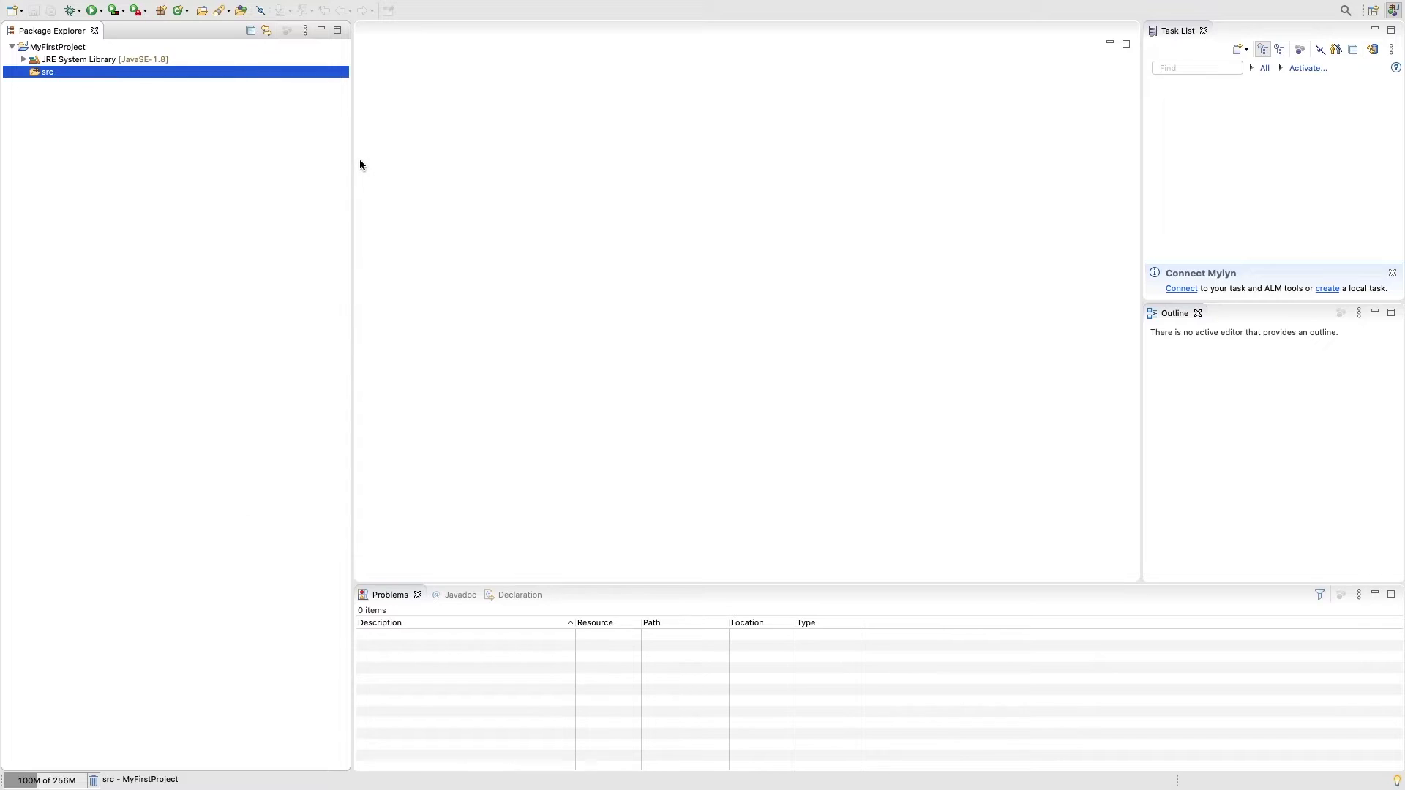
left_click(598, 250)
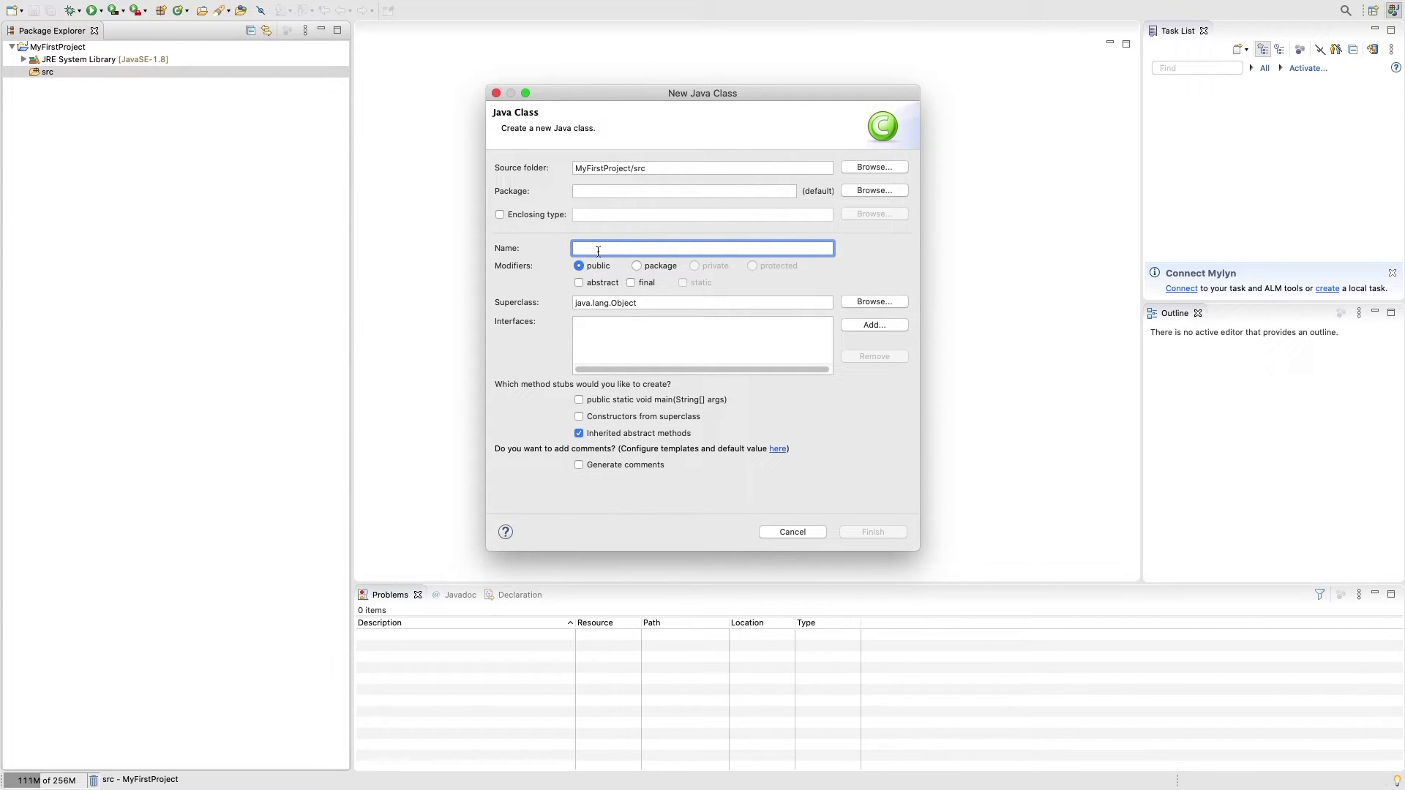
type("MyFirstProgram")
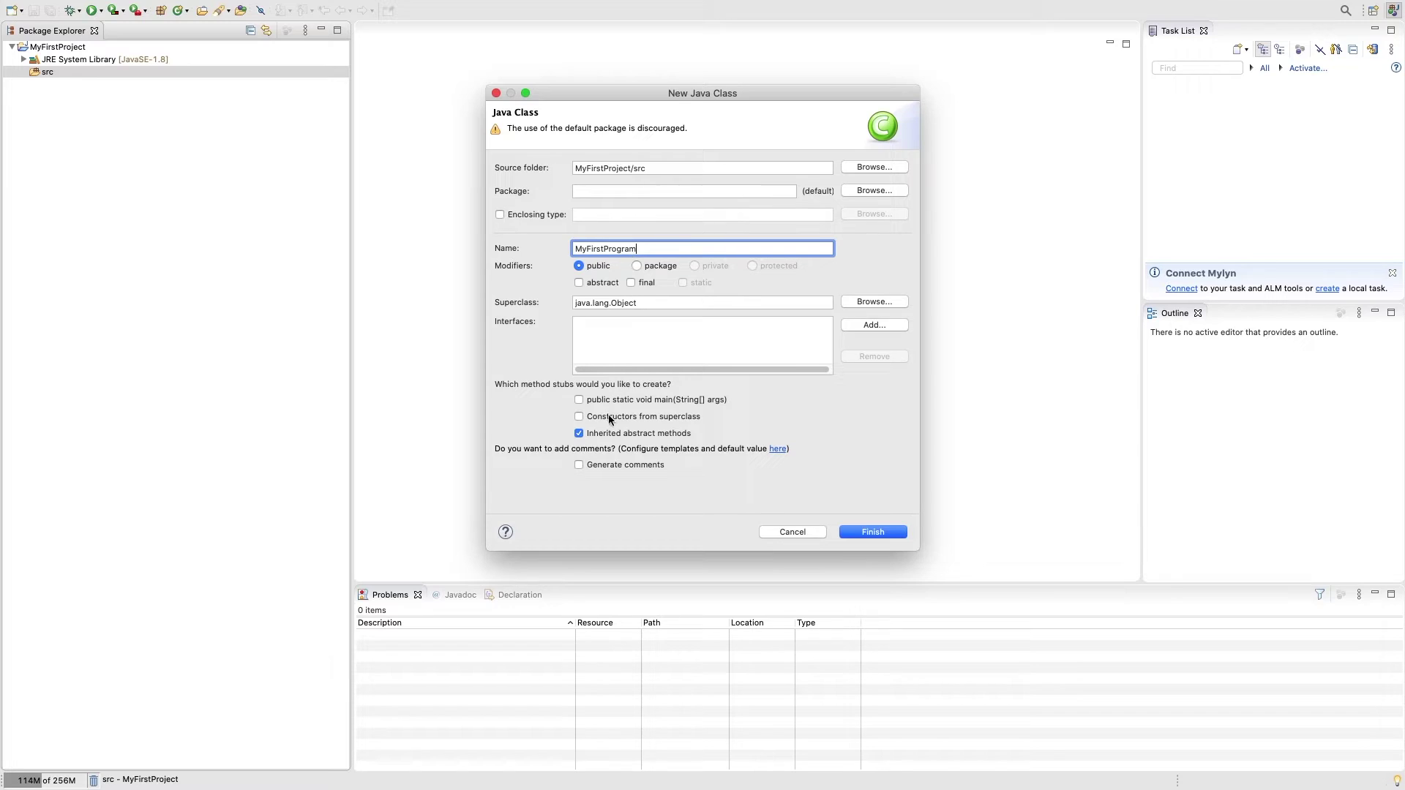
left_click(580, 403)
left_click(871, 534)
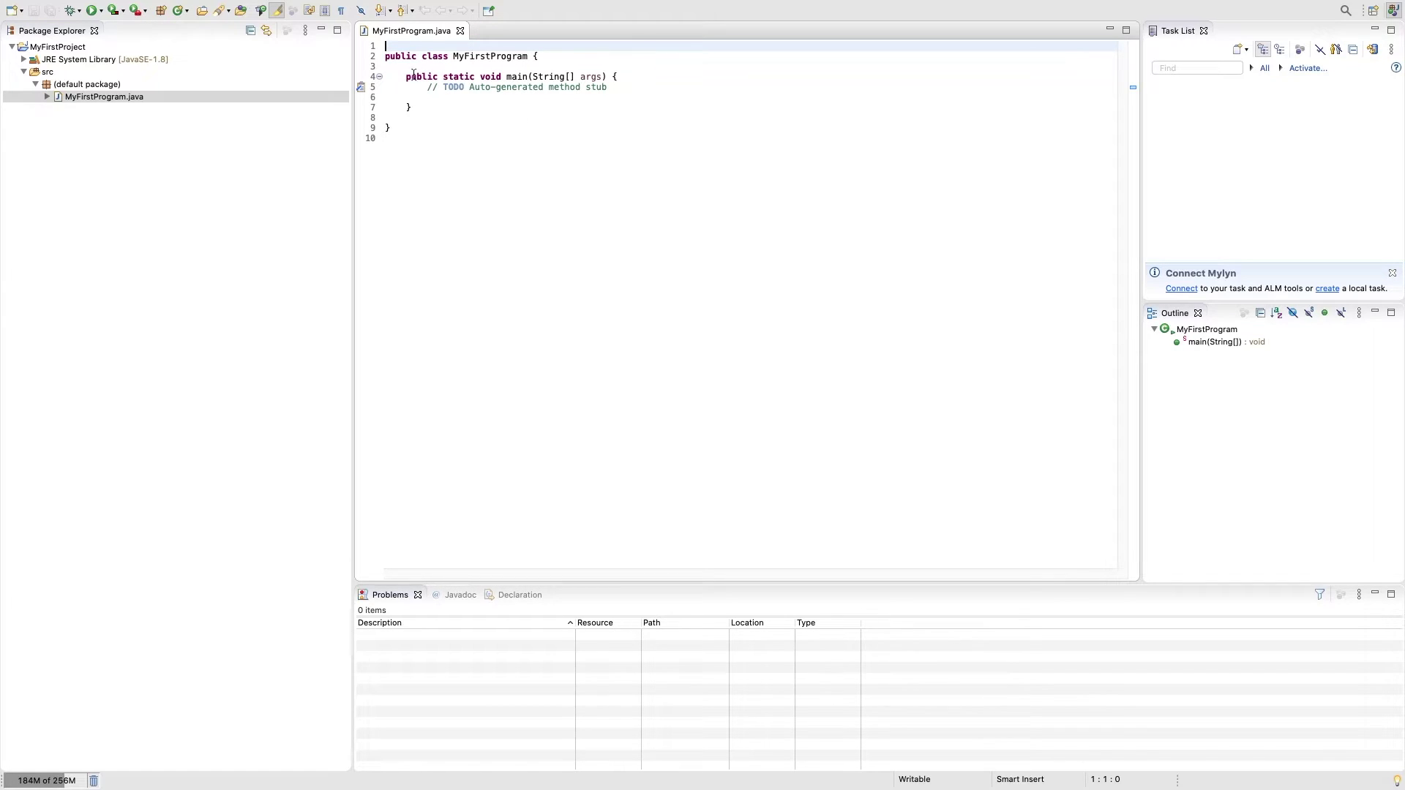
Replace the TODO comment in main with a System.out.println statement that outputs "Hello World w/" followed by the presenter's name and an exclamation mark.
mouse_move(408, 77)
left_mouse_down()
mouse_move(611, 78)
mouse_move(427, 87)
left_mouse_up()
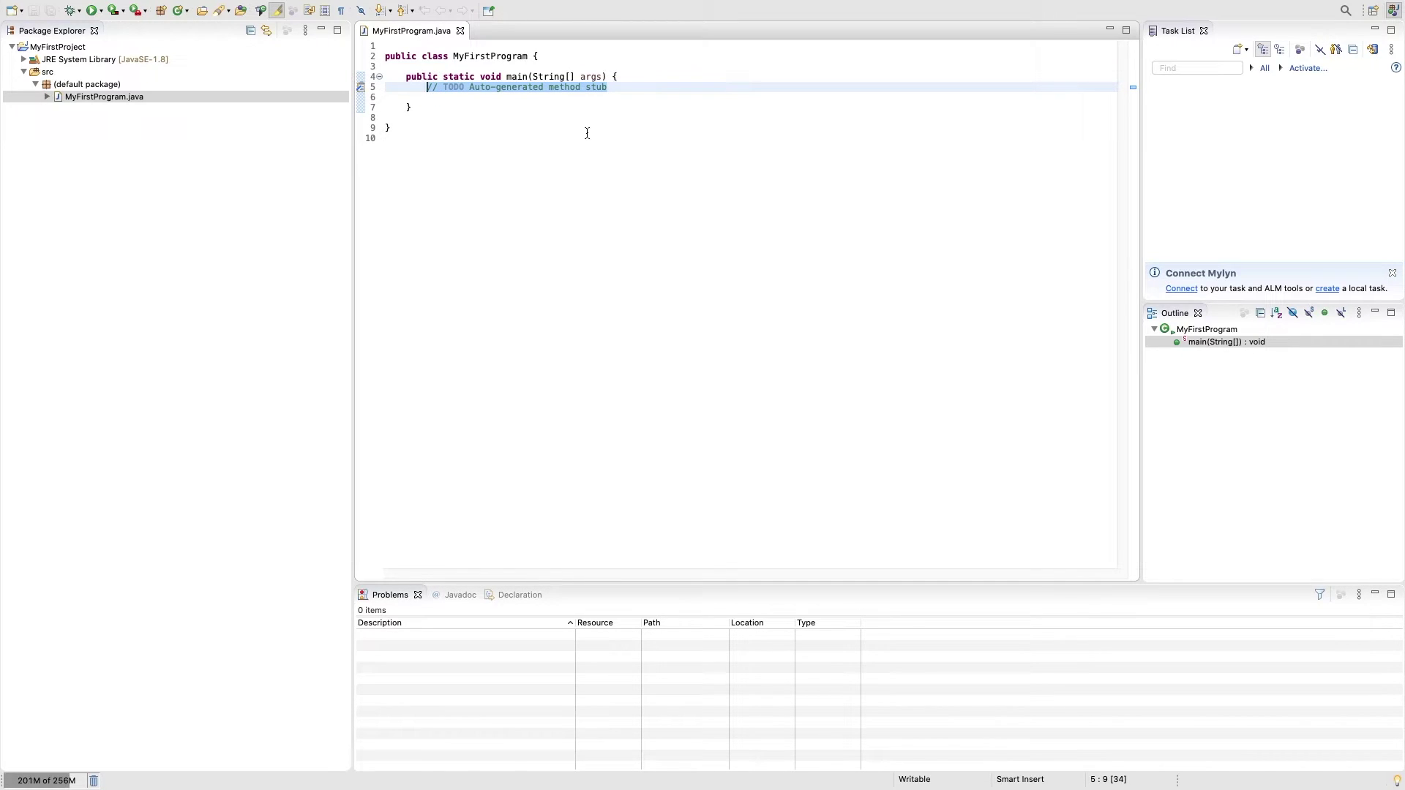
key("BackSpace")
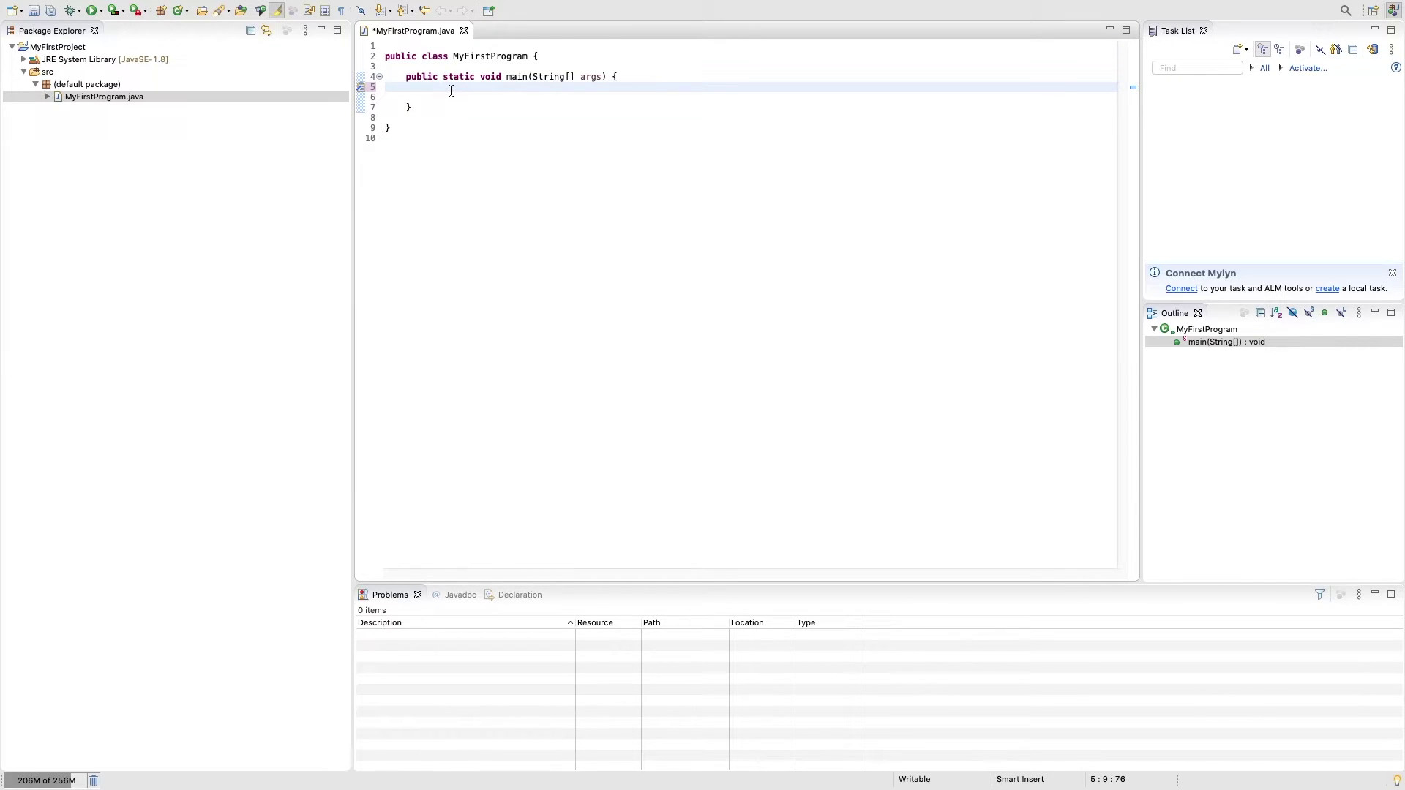
type("System.out.p")
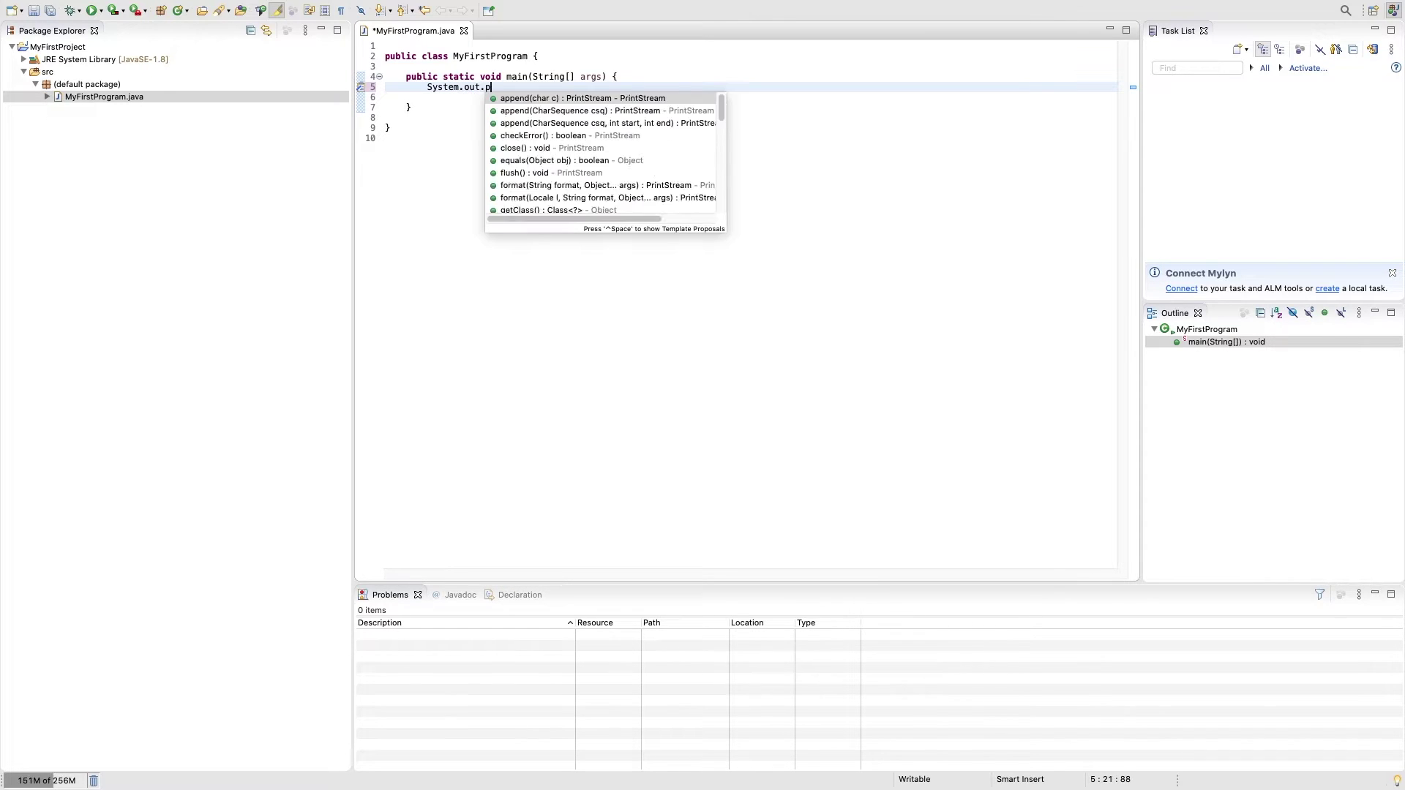
type("rintln(\"")
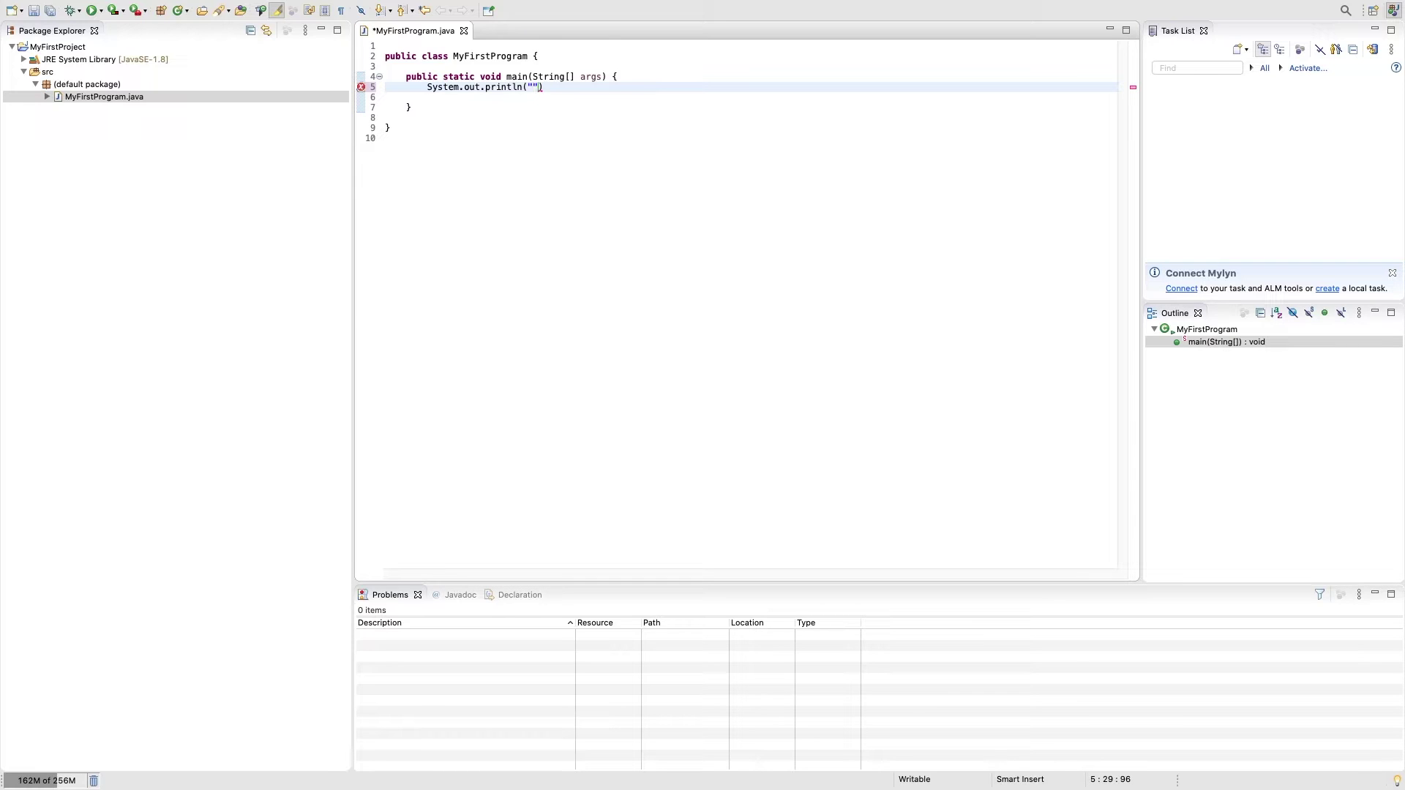
type("Hello World w/ Dr. Dan!\");")
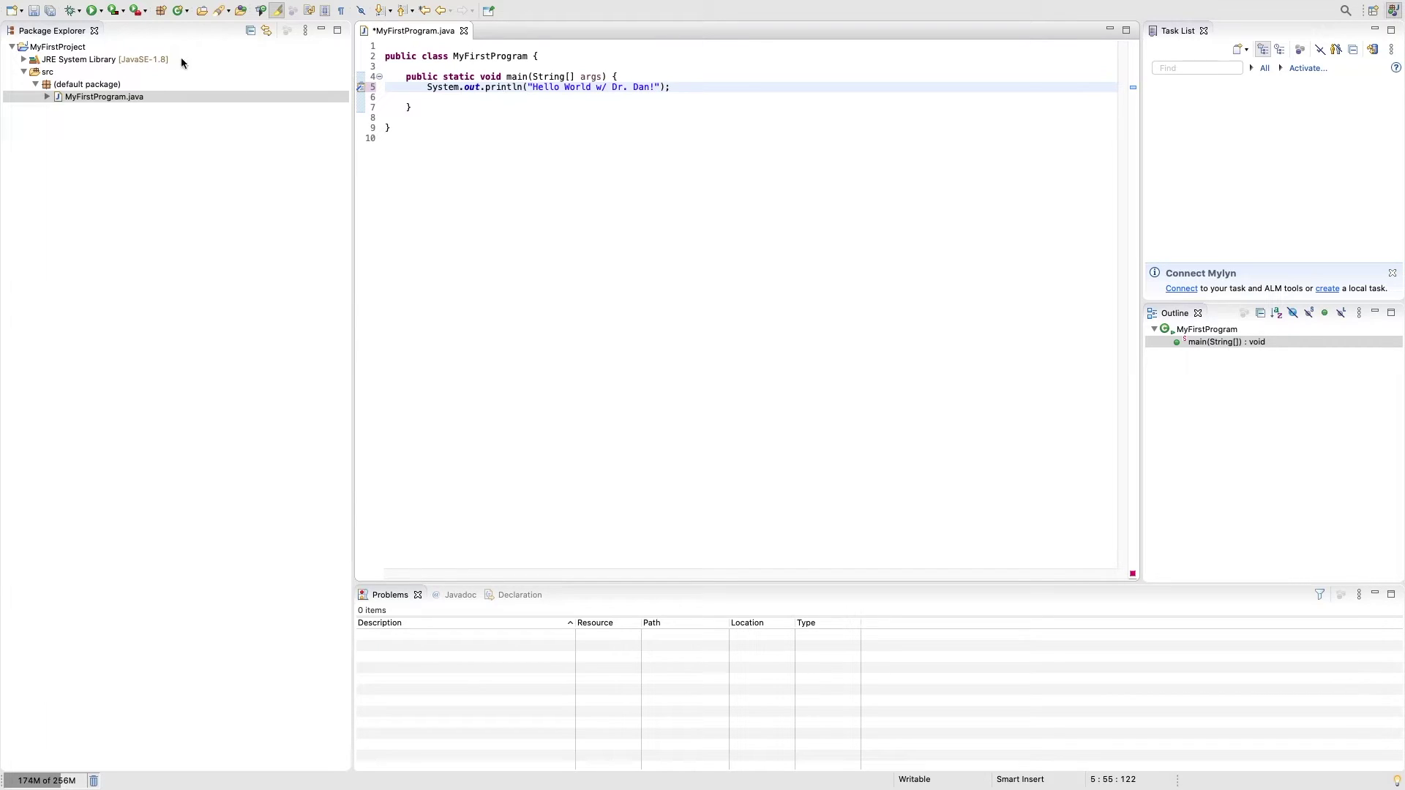
Save MyFirstProgram.java, run it as a Java application and check its printed line in the console.
left_click(37, 13)
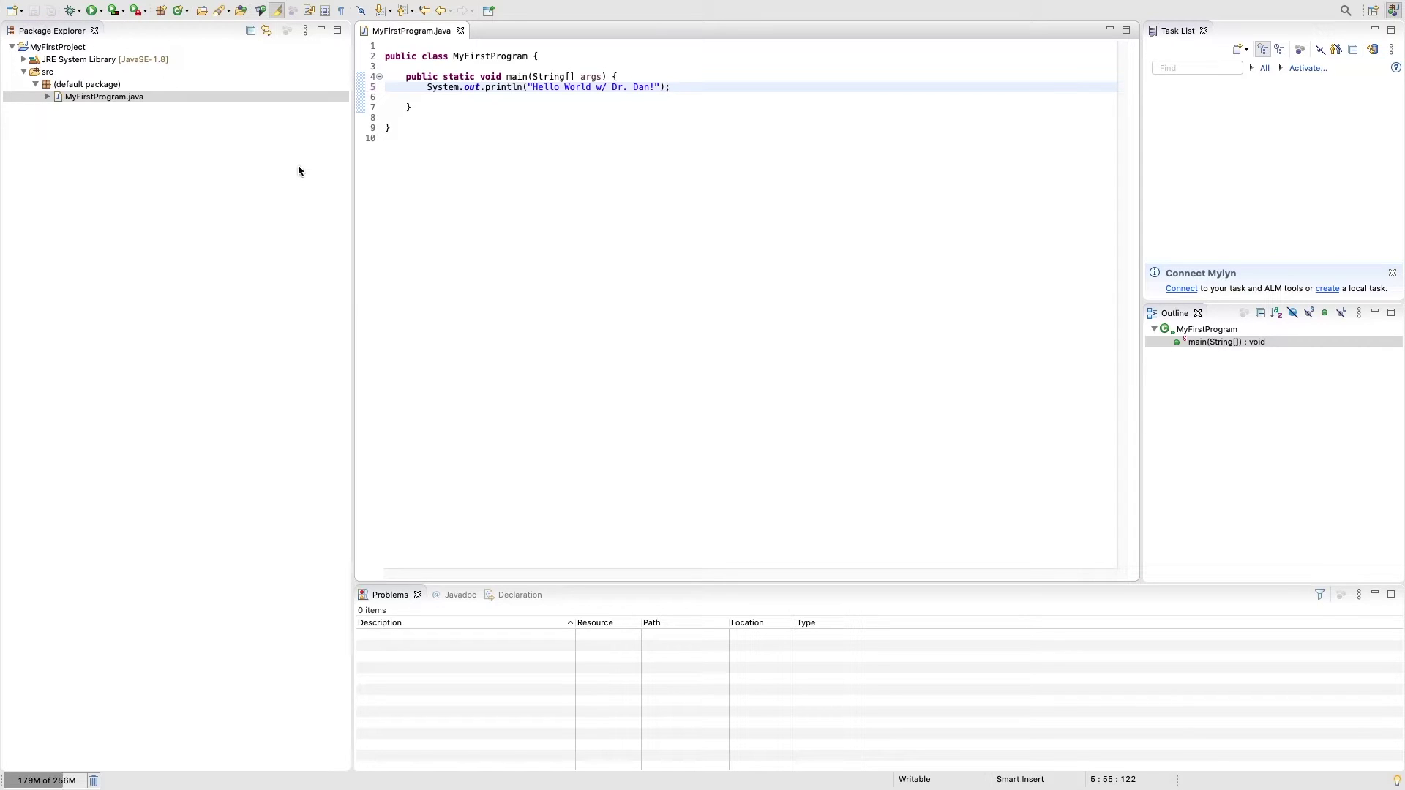
left_click(94, 13)
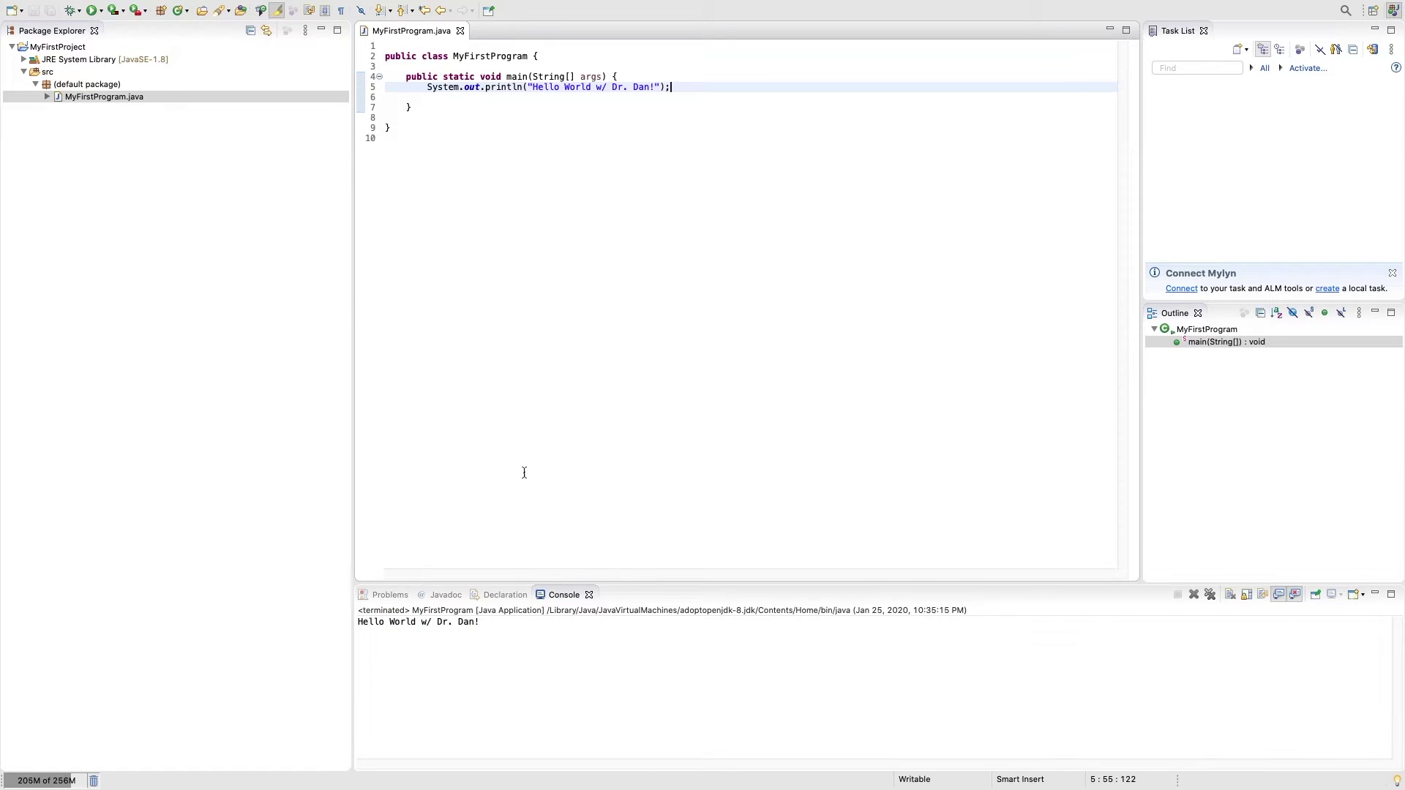
left_click_drag(369, 621, 469, 632)
left_click(492, 624)
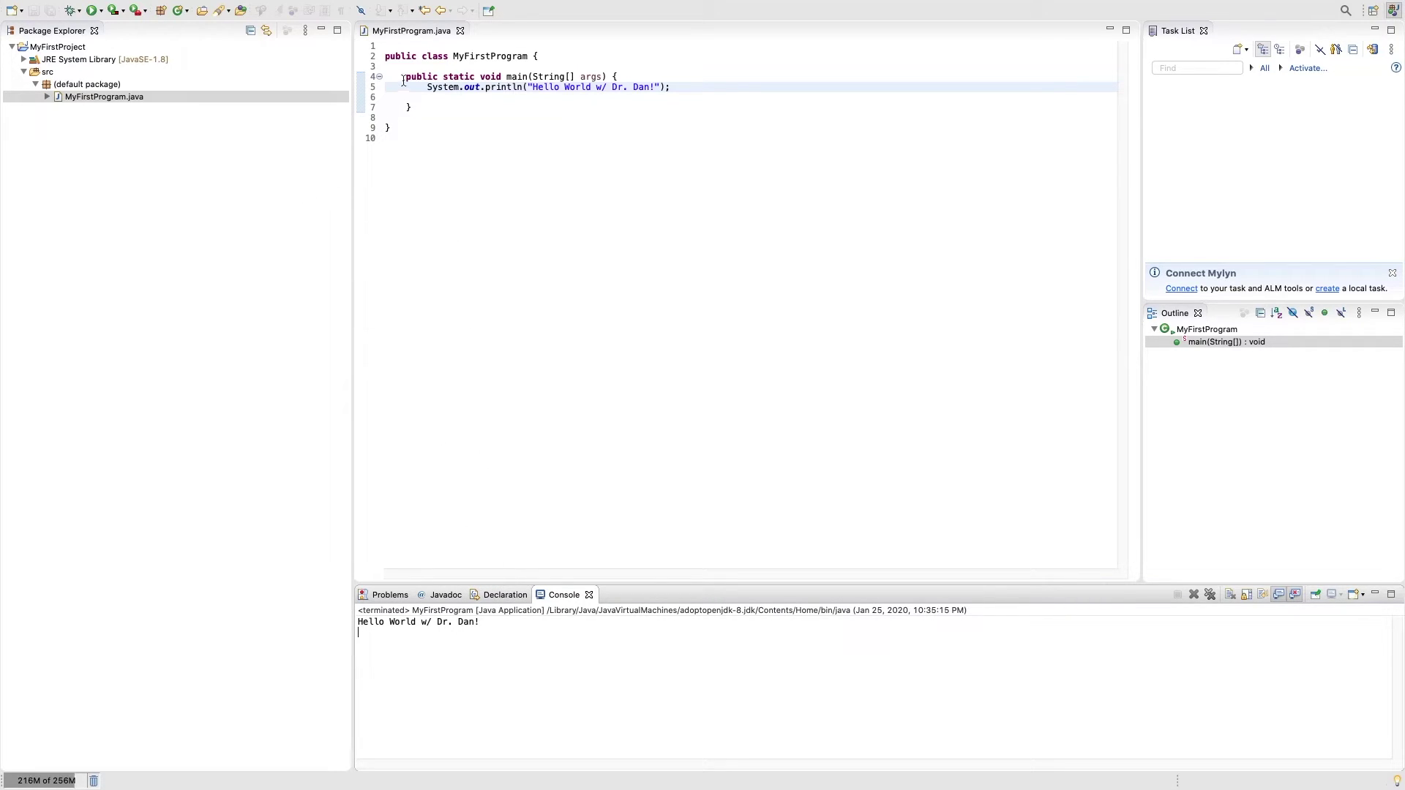
Delete the empty line below the println statement in the main method of MyFirstProgram.java.
left_click(442, 100)
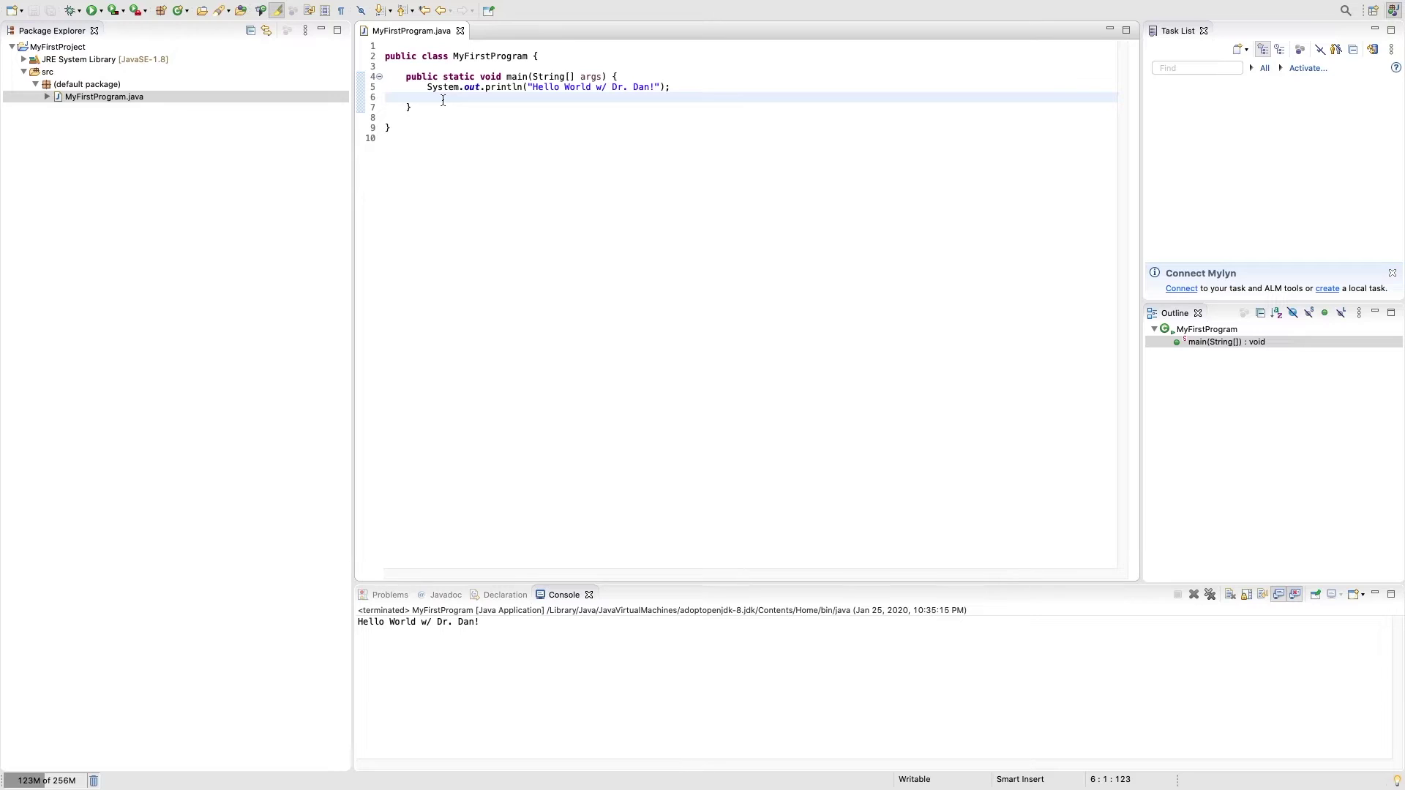
key("Delete")
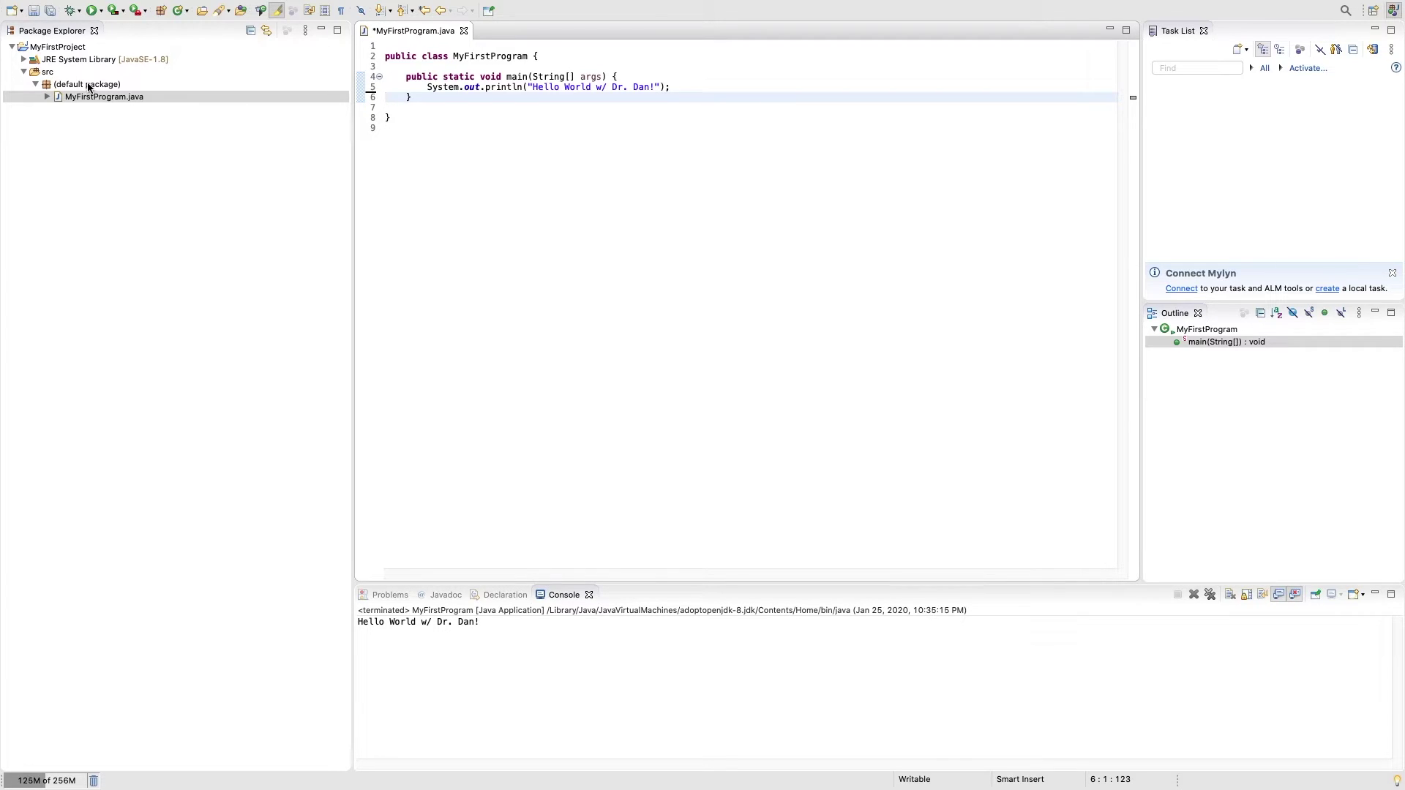
Create a public class MySecondProgram in the src folder of MyFirstProject, including a public static void main(String[] args) method stub.
left_click(54, 86)
left_click(43, 74)
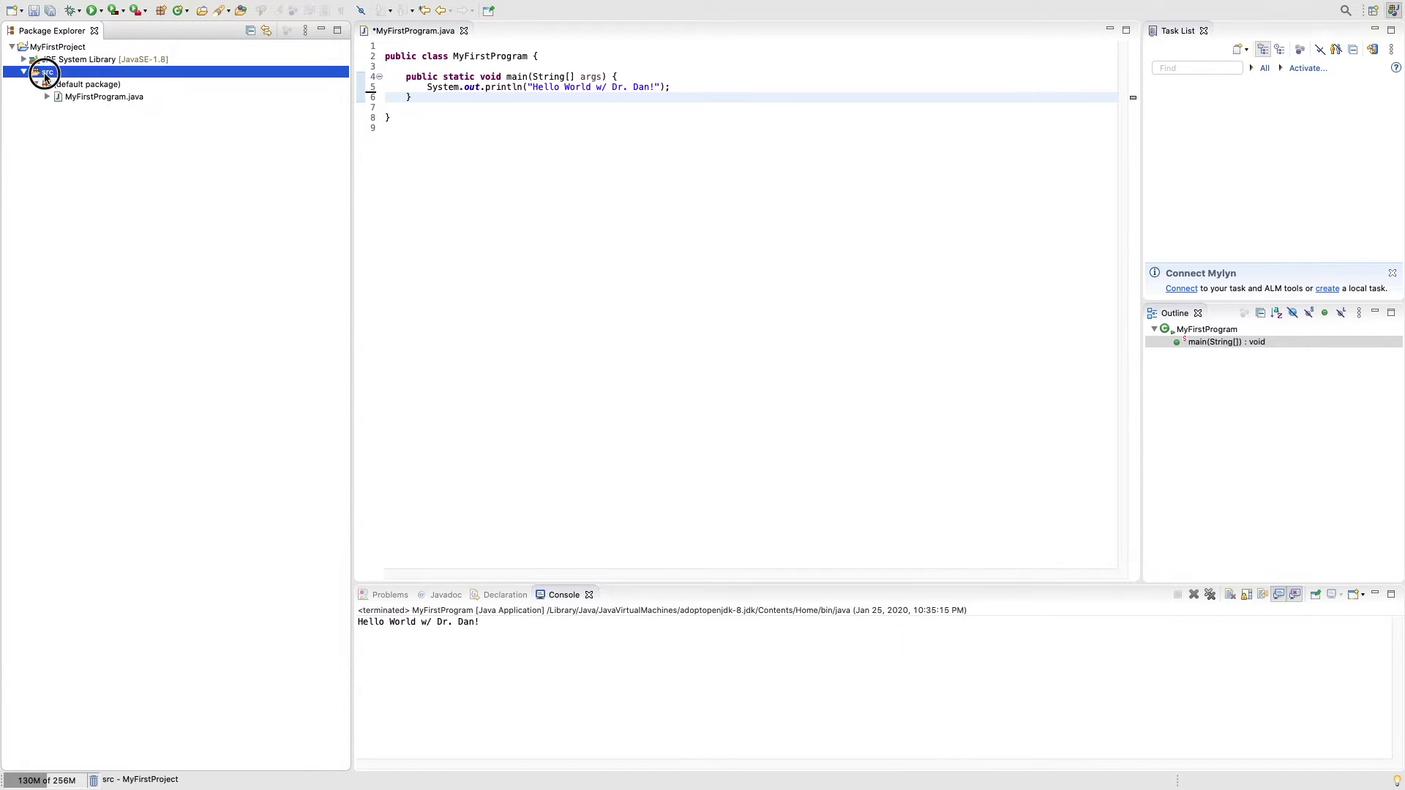
right_click(42, 74)
mouse_move(151, 85)
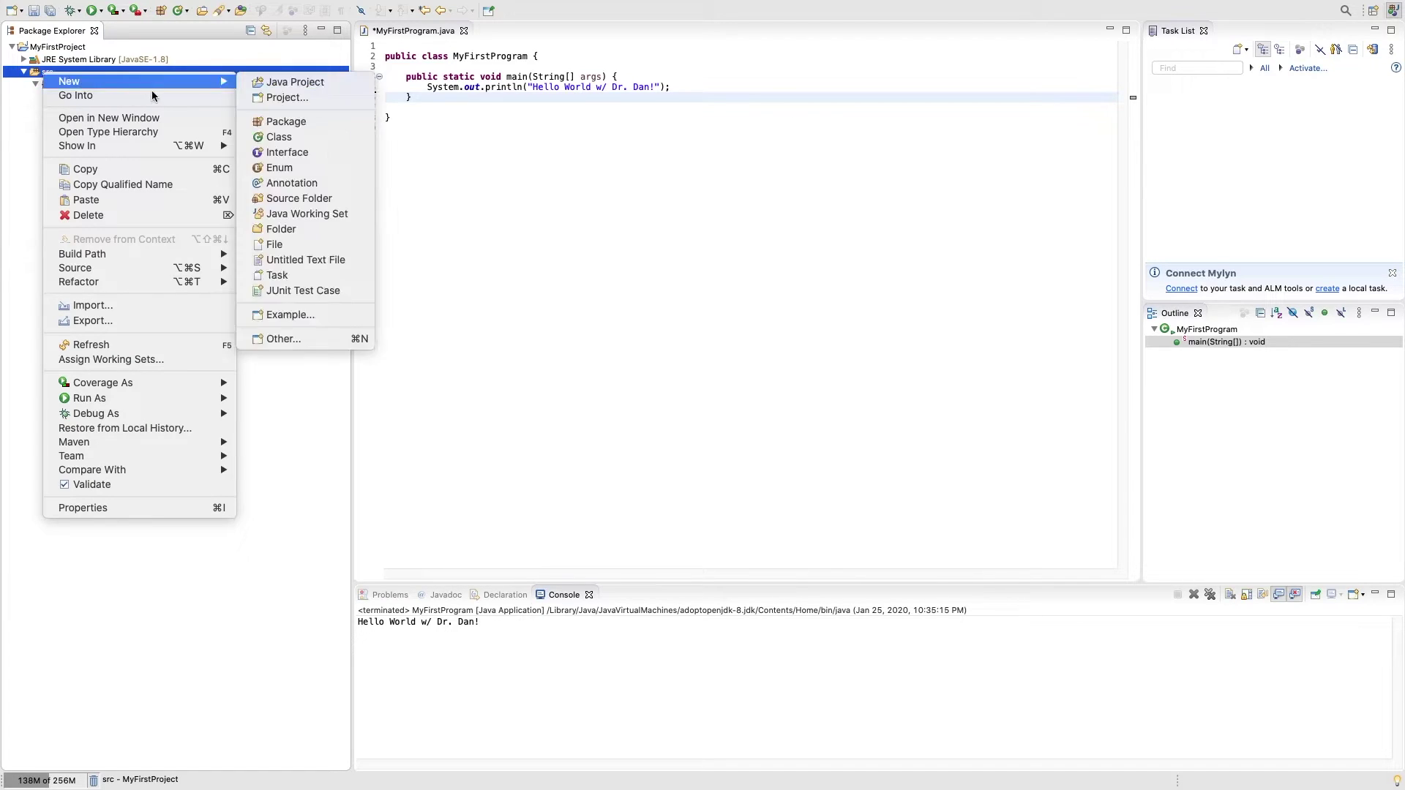
left_click(293, 139)
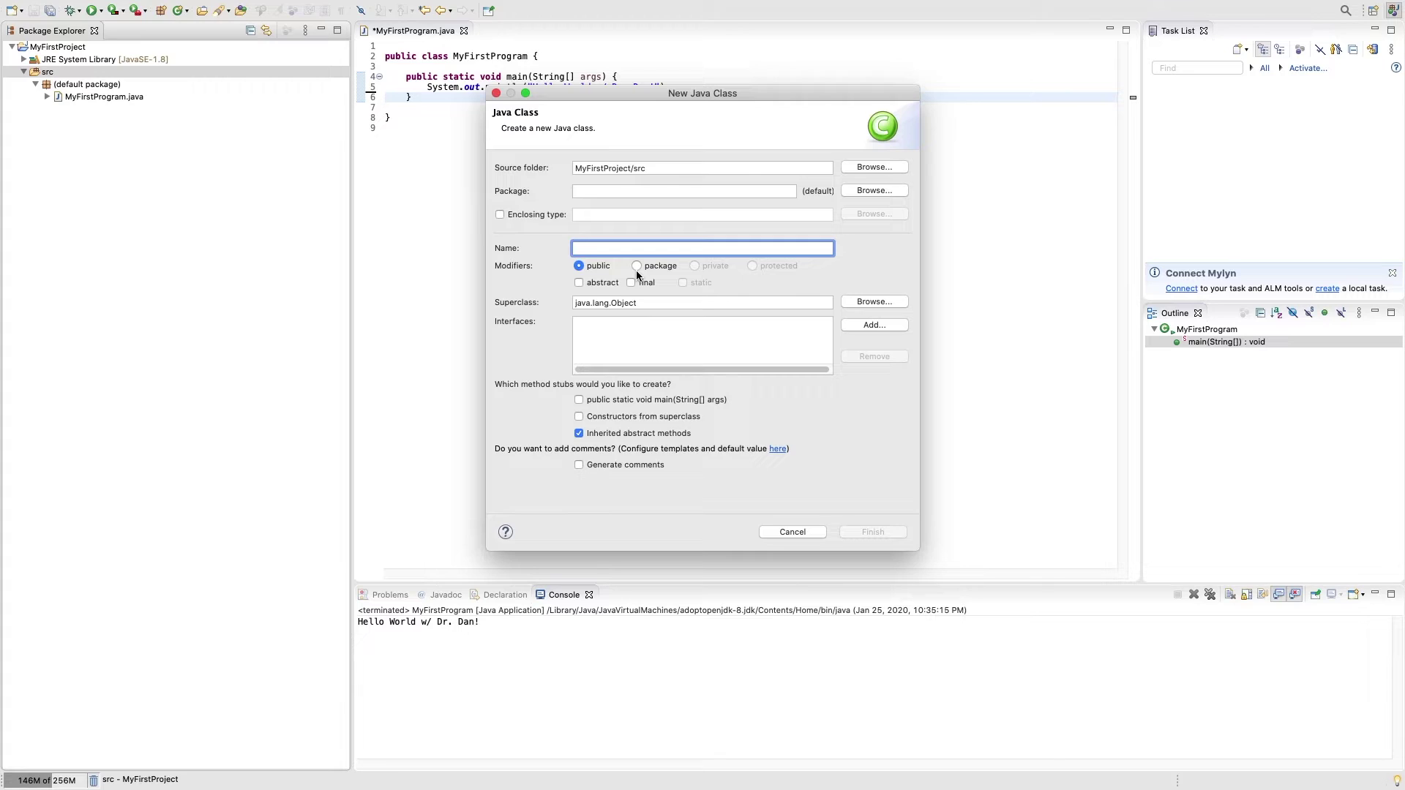
type("MySecondPr")
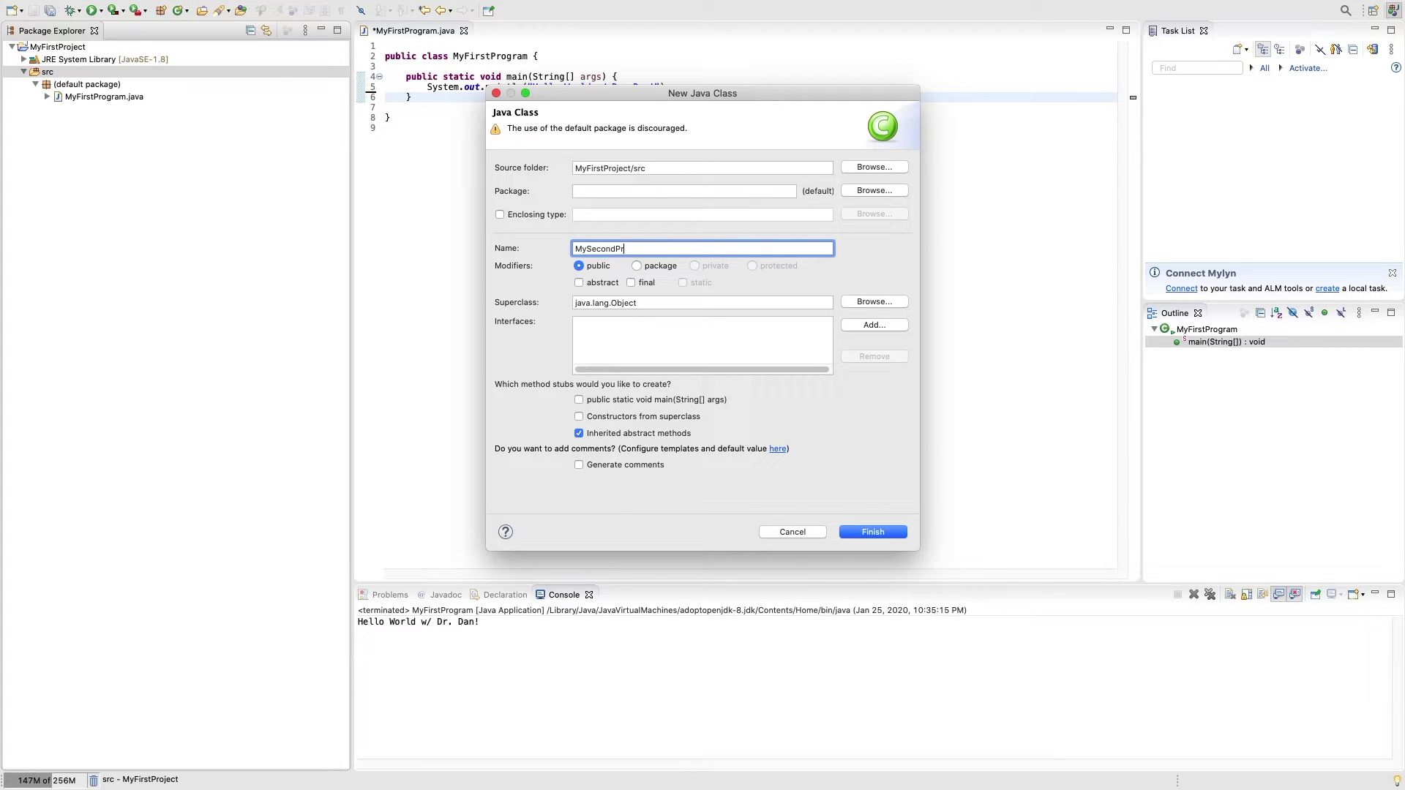
type("ogram")
left_click(612, 404)
left_click(872, 533)
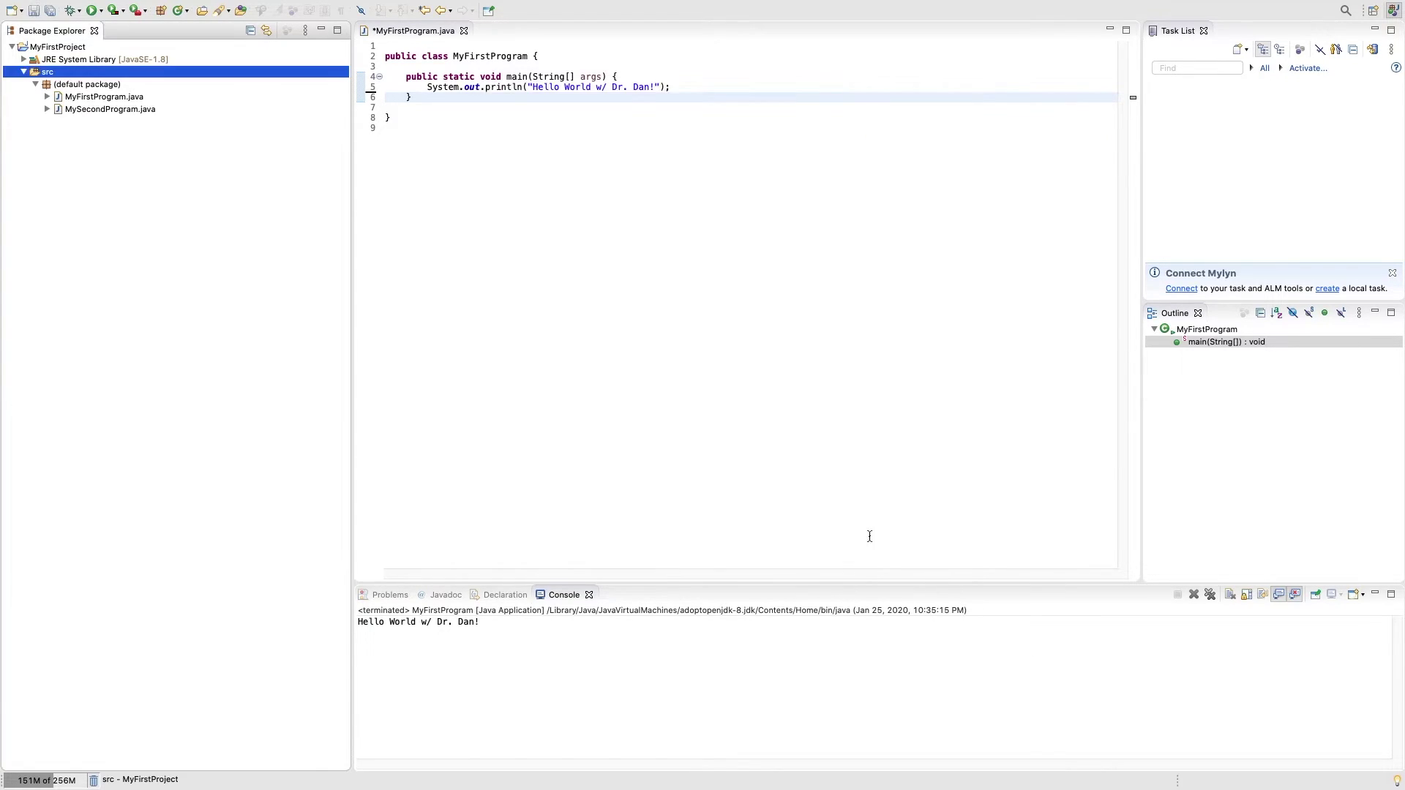
Replace the TODO comment in MySecondProgram's main method with a statement that starts with "Syste".
left_click_drag(606, 87, 427, 87)
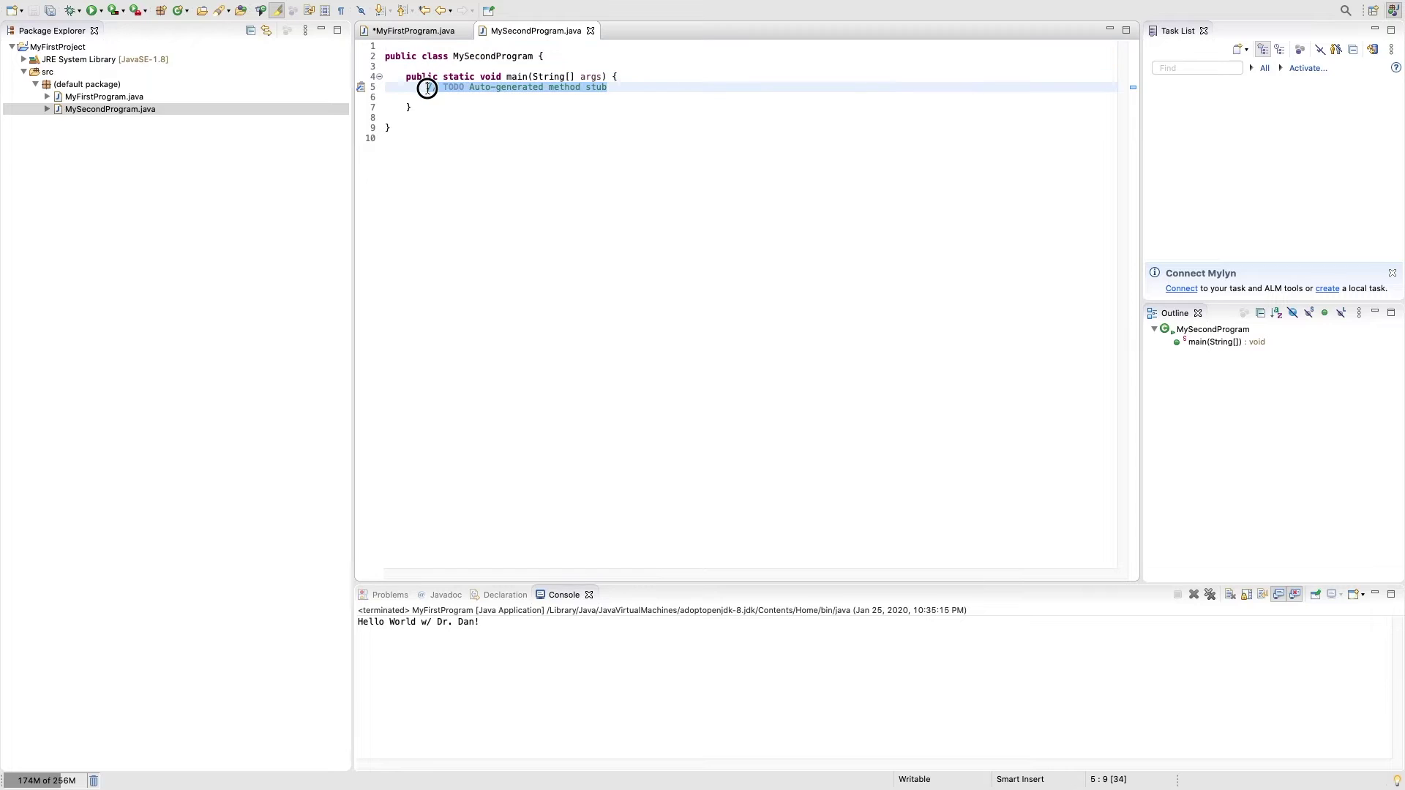
type("Syste")
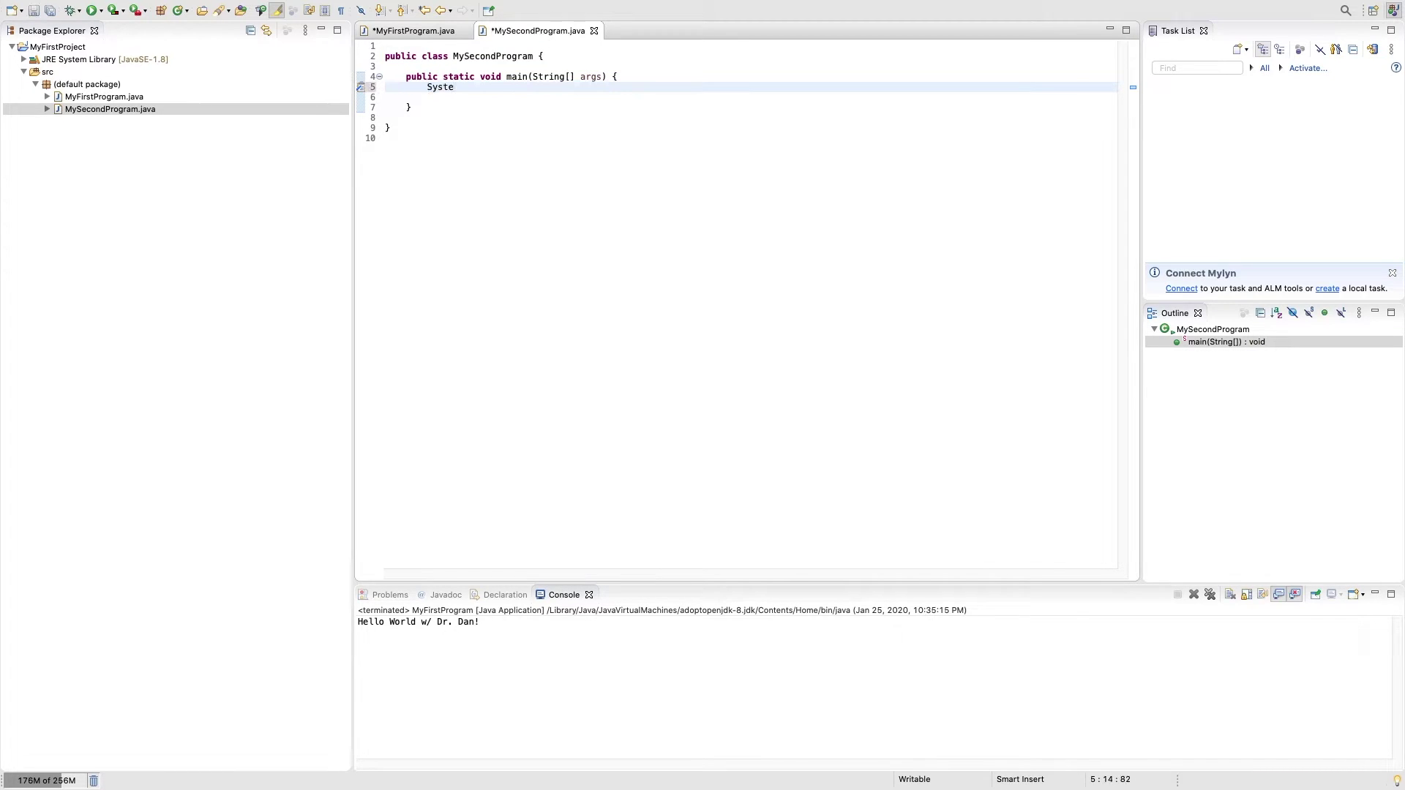